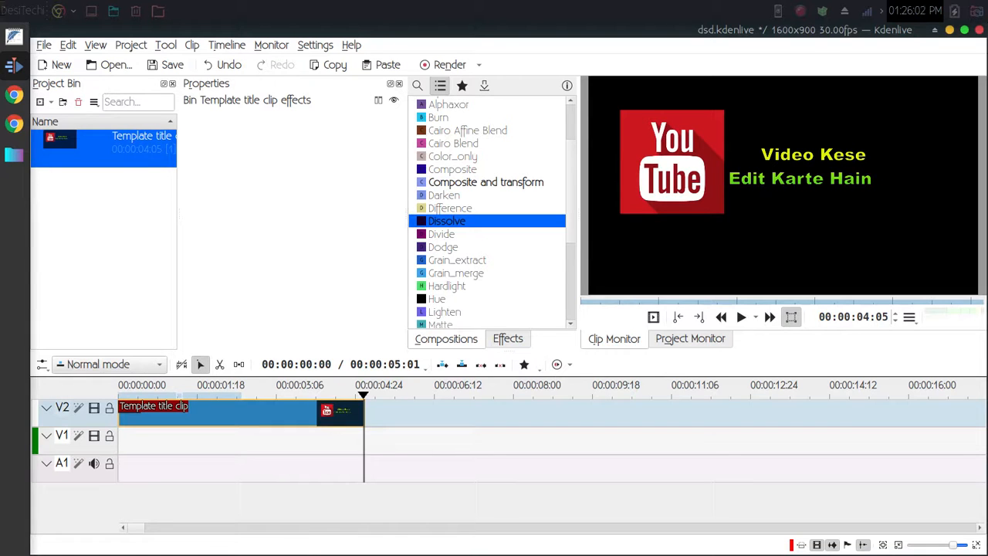
- Play the title clip through from the start of the timeline and delete it from track V2
left_click_drag(364, 393, 118, 393)
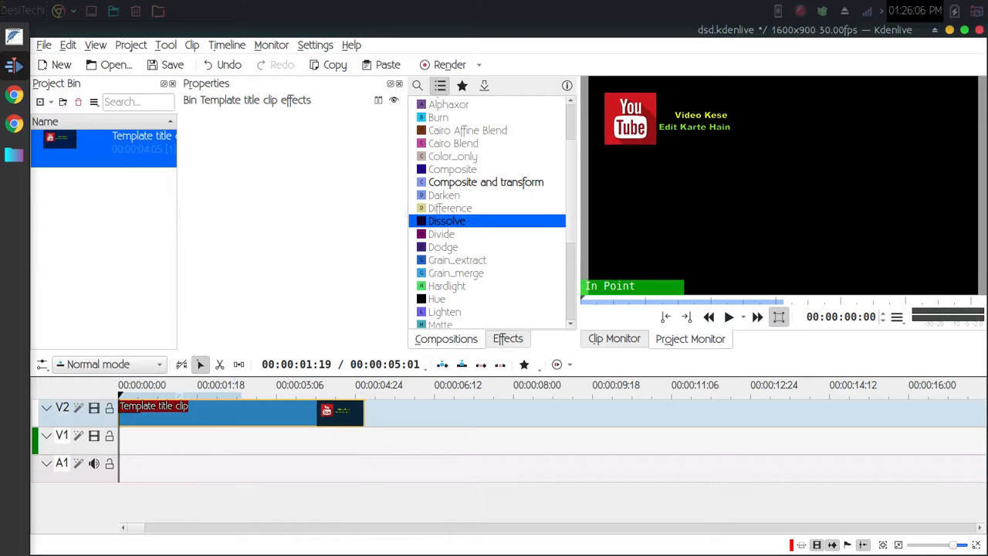
left_click(729, 317)
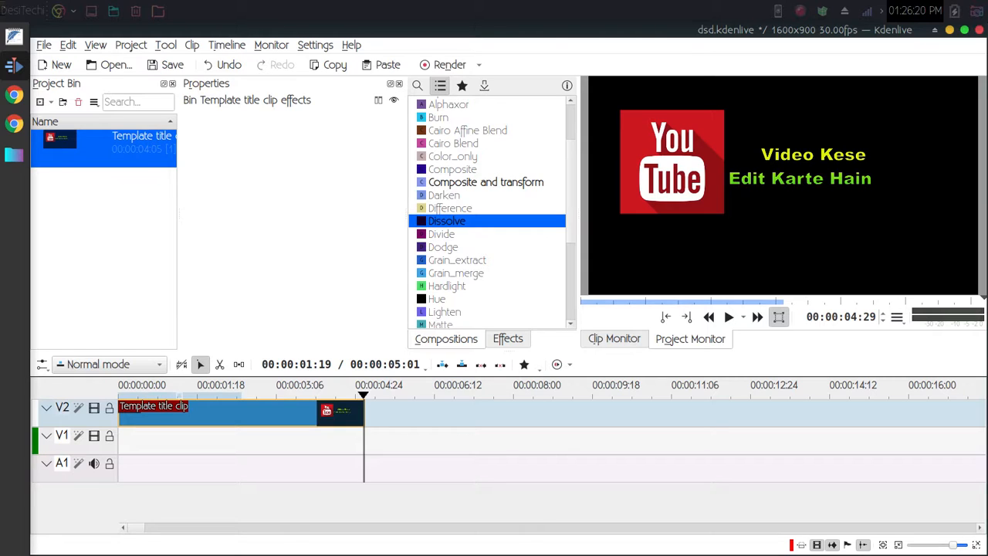
scroll(491, 151, "down", 5)
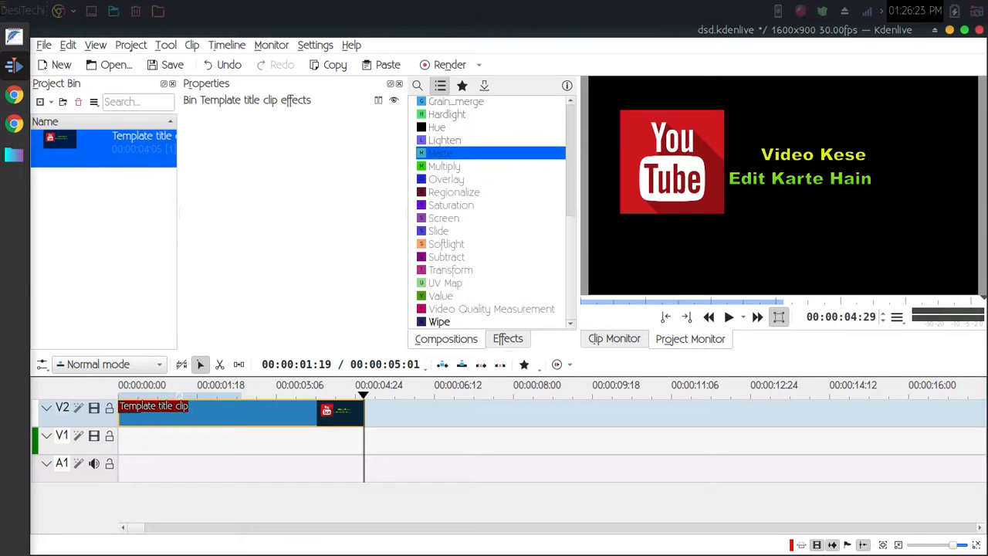
scroll(491, 153, "up", 5)
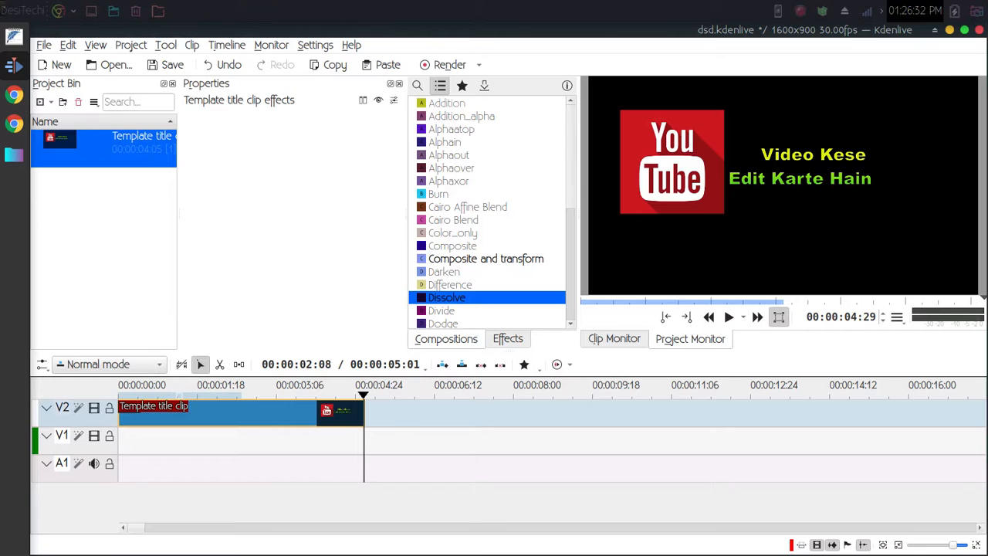
key("Delete")
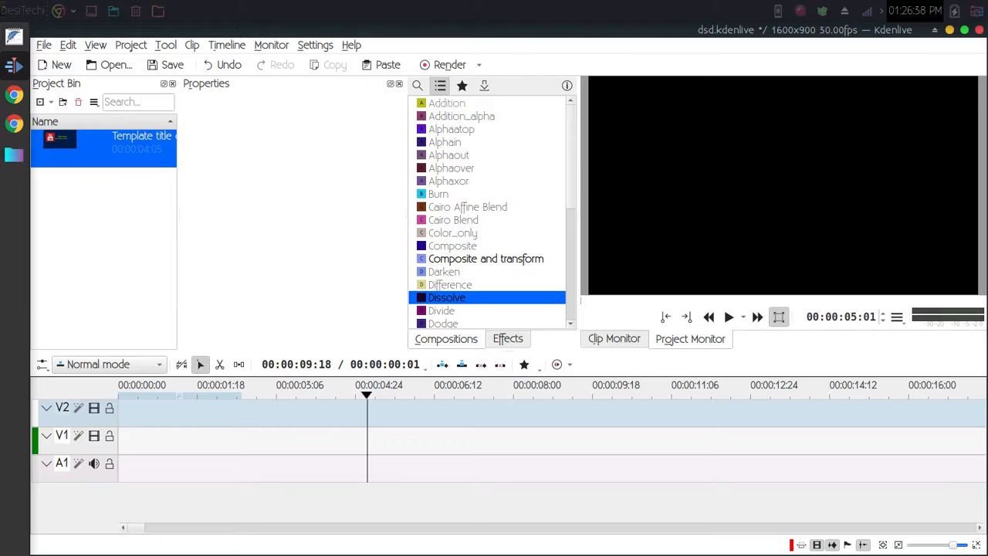
- Switch to the file manager and go through the image and video files in the YouTube Video folder
left_click(14, 155)
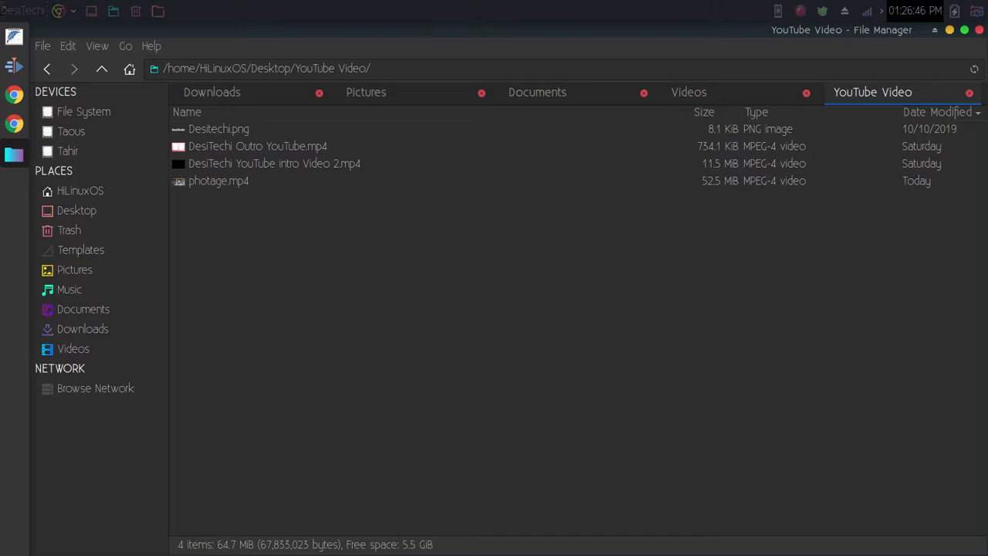
left_click(219, 129)
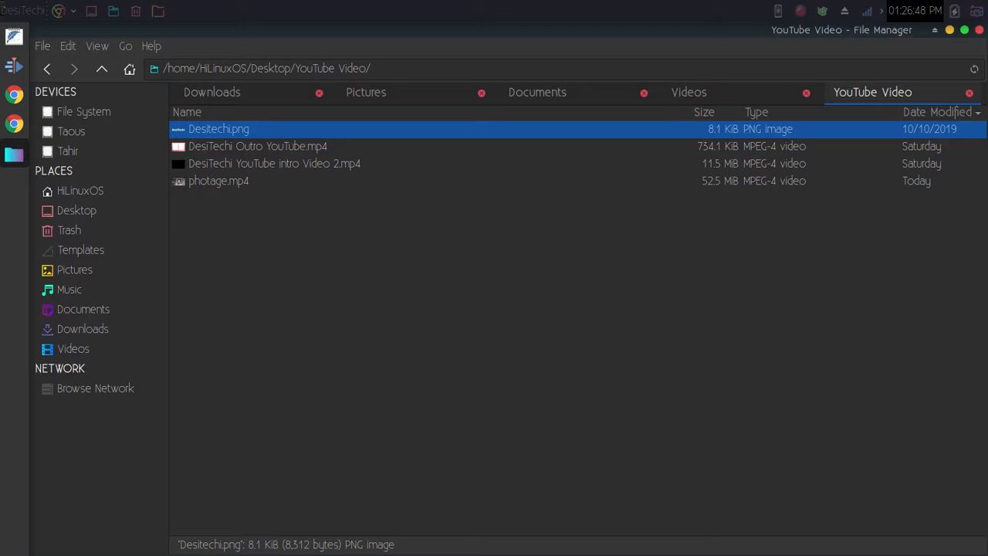
left_click(258, 147)
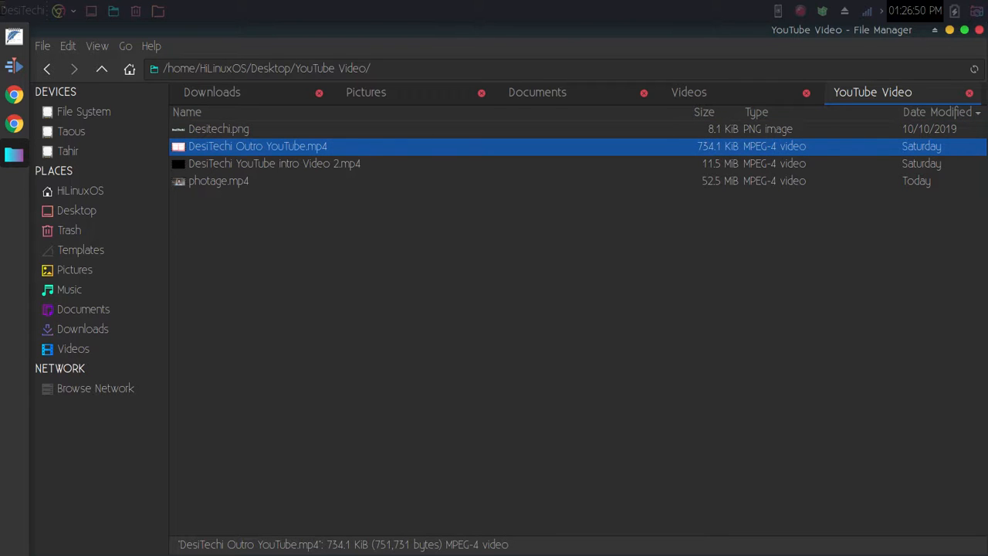
left_click(274, 163)
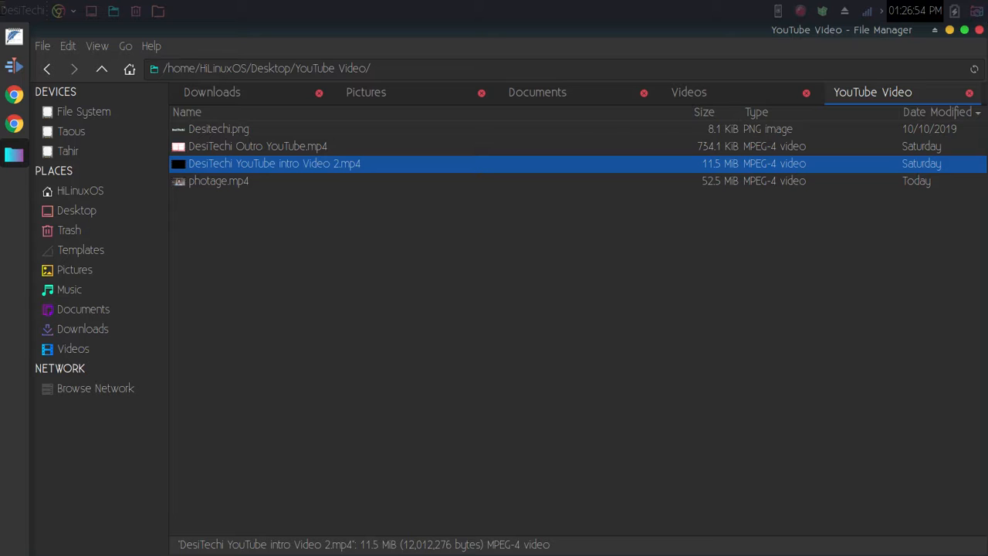
key("Escape")
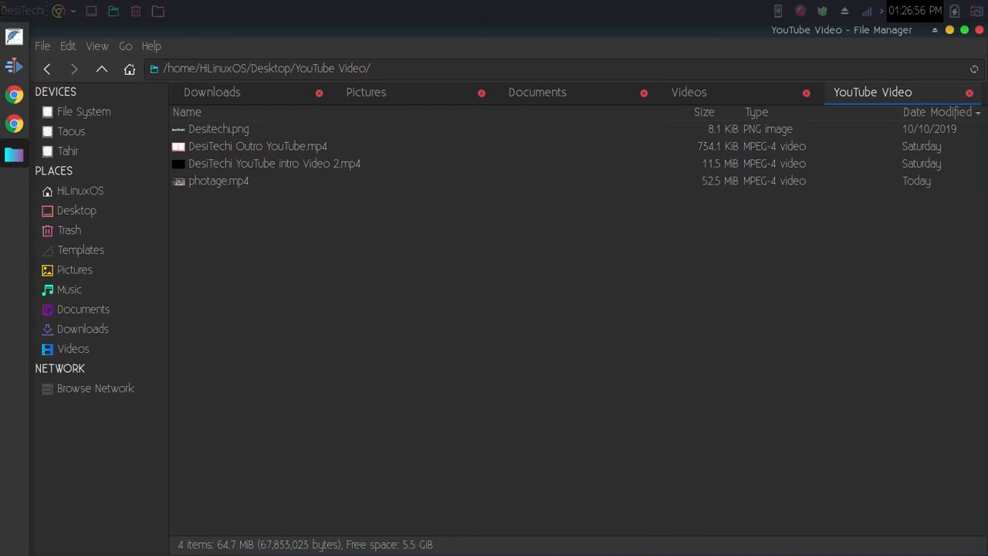
key("Down")
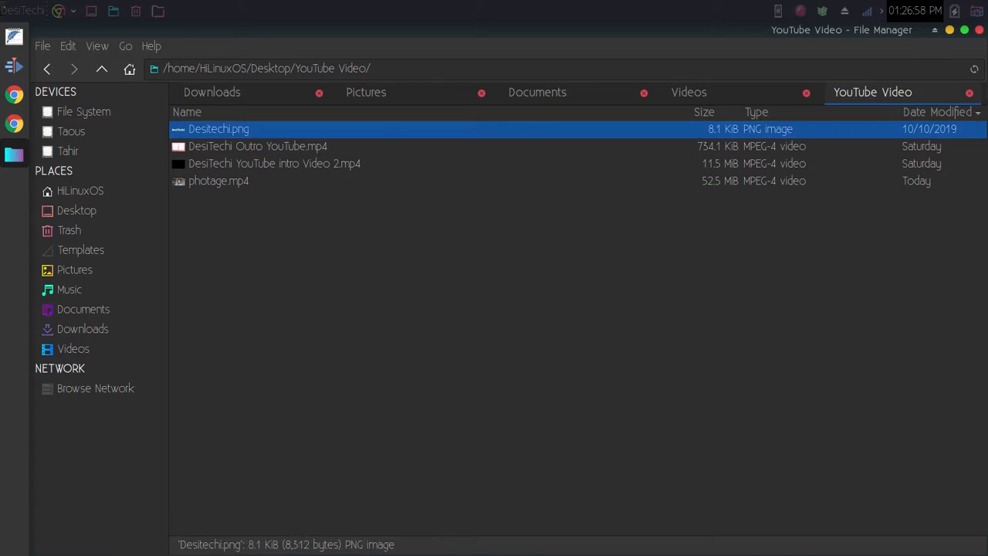
key("Down")
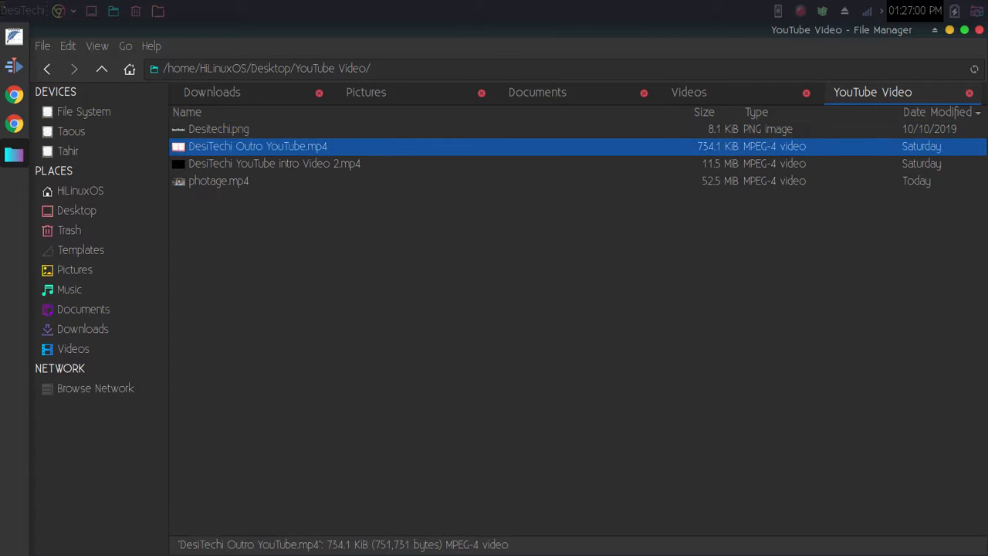
key("Down")
key("Down")
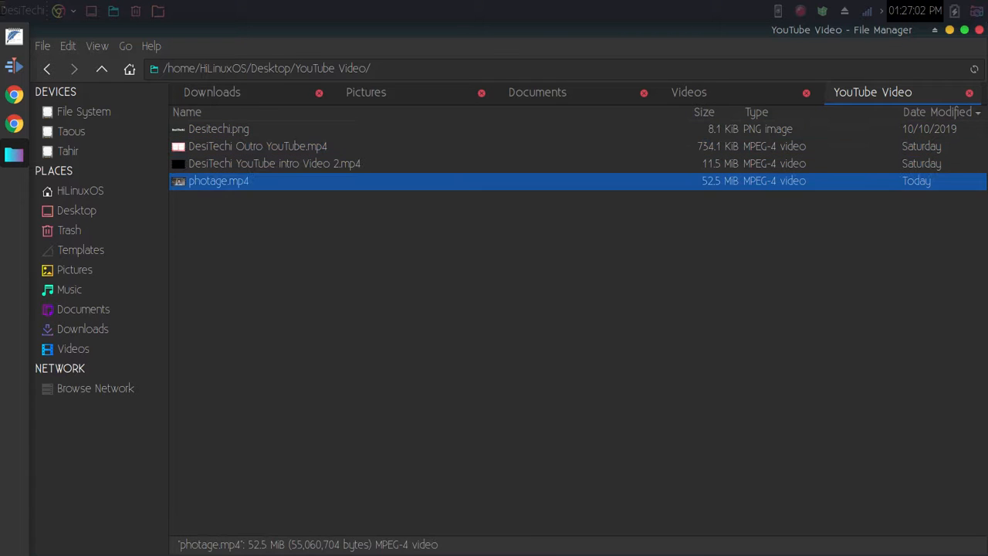
- Select all files in the YouTube Video folder and add them to the project bin in Kdenlive
key("ctrl+a")
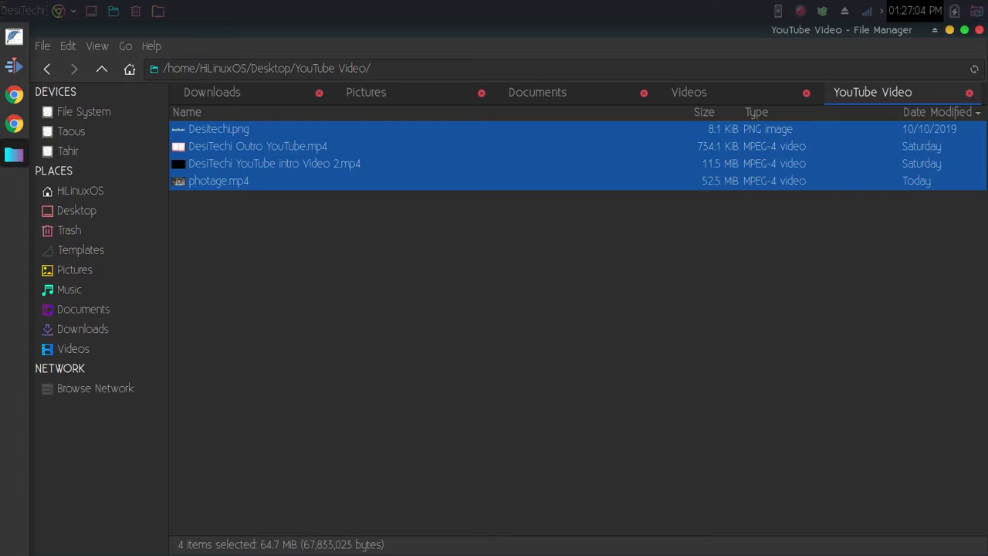
key("alt+Tab")
key("ctrl+v")
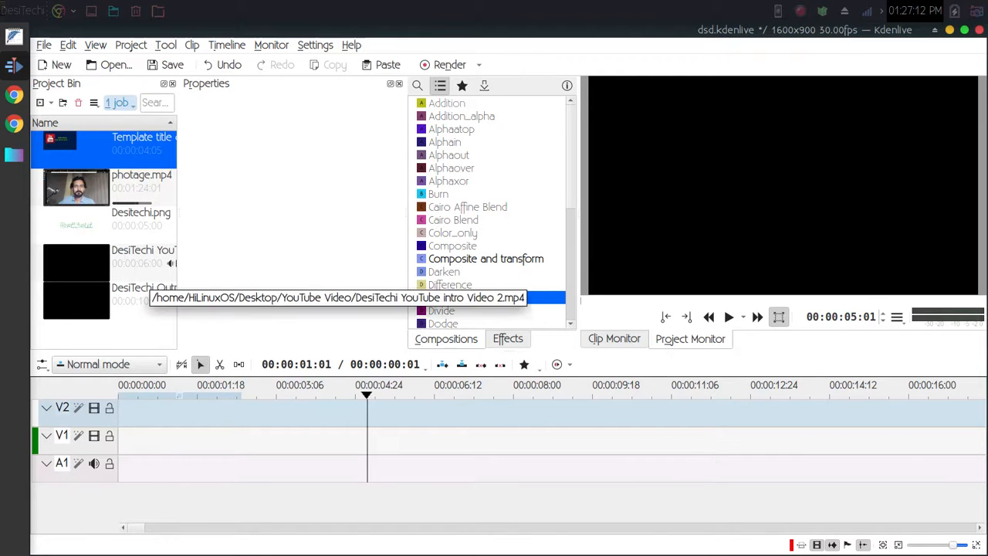
- Try to place photage.mp4 from the project bin on the empty timeline tracks
left_click(133, 184)
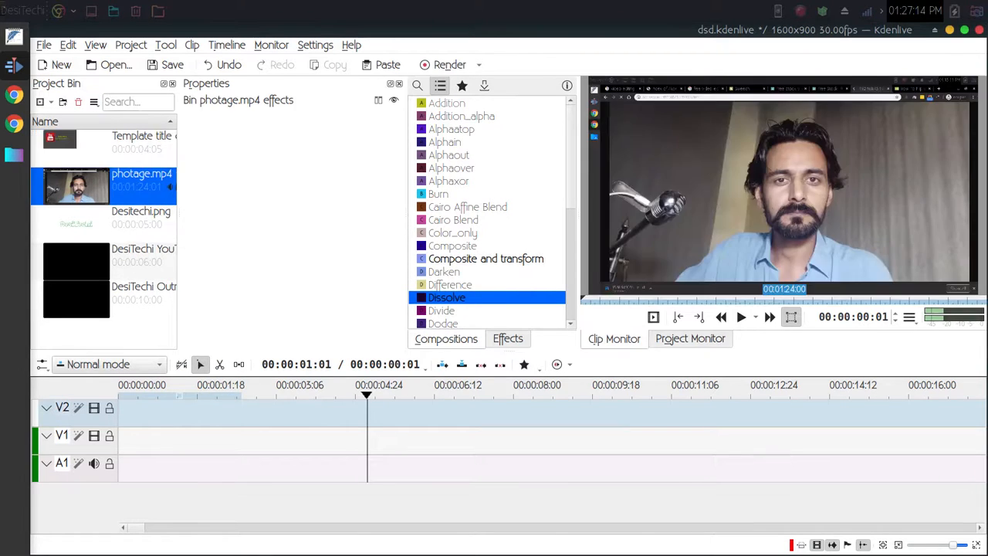
left_click_drag(133, 184, 195, 427)
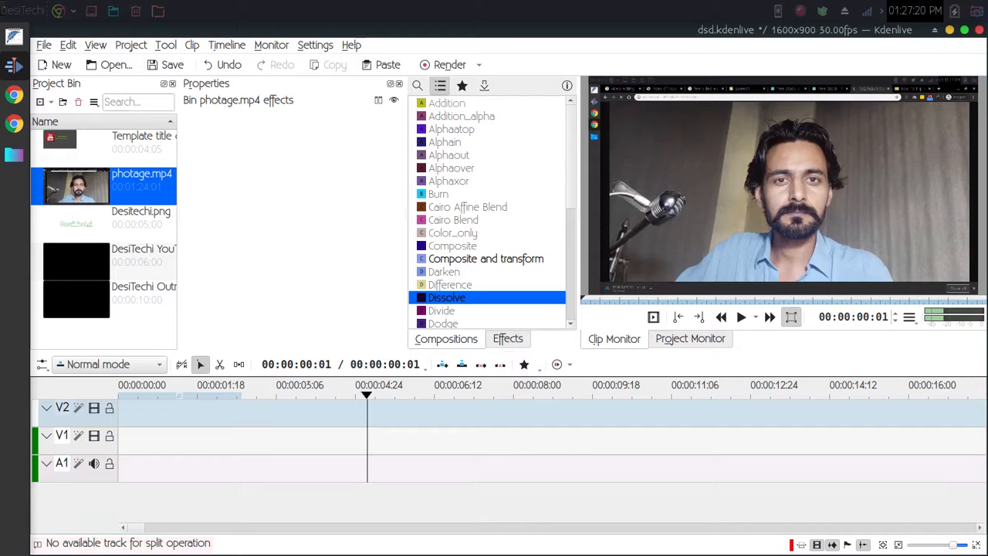
- Delete track V2 and place photage.mp4 on tracks V1 and A1, about half a second from the timeline start
right_click(89, 410)
left_click(141, 441)
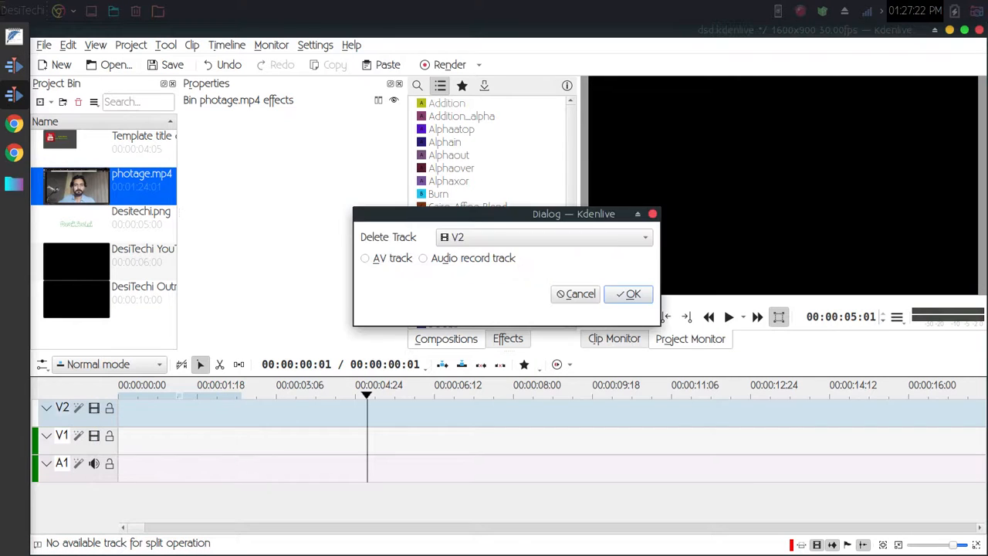
key("Return")
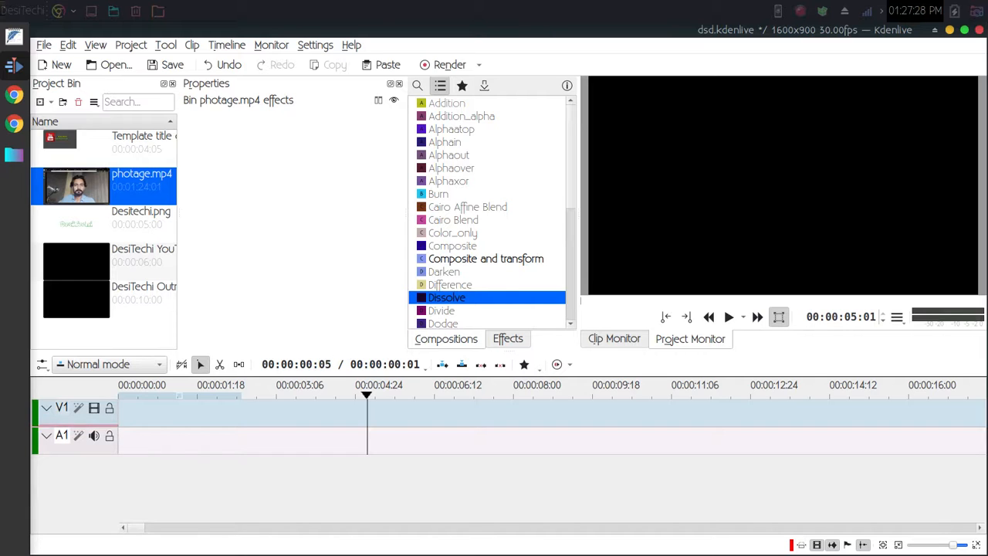
left_click_drag(108, 186, 173, 420)
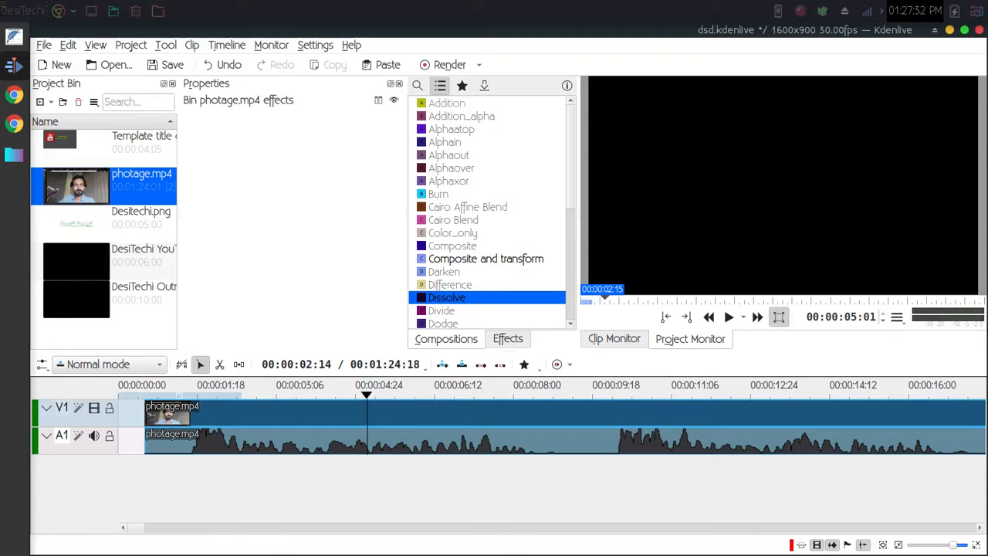
- Extract the grouped photage.mp4 clip from the timeline and undo the extraction
left_click(402, 415)
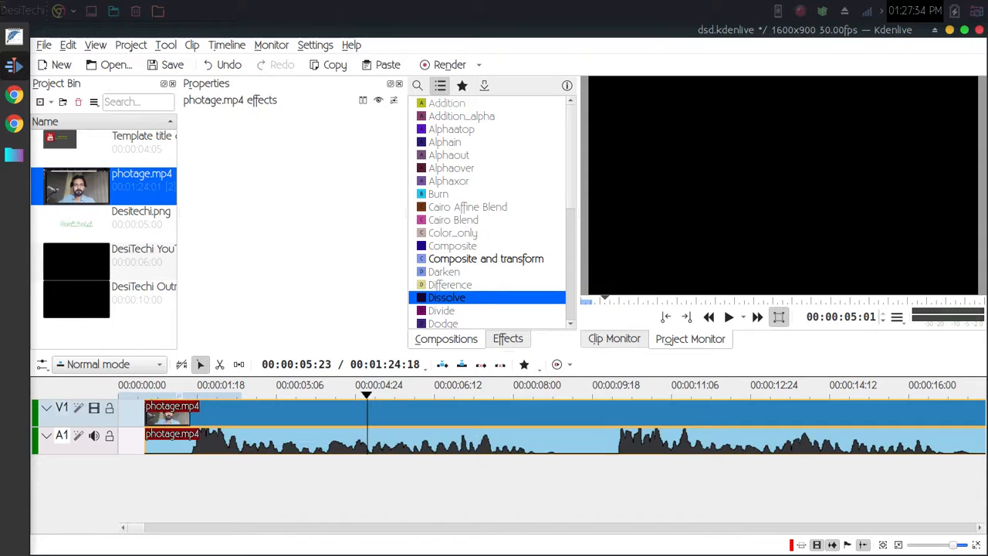
left_click(403, 440)
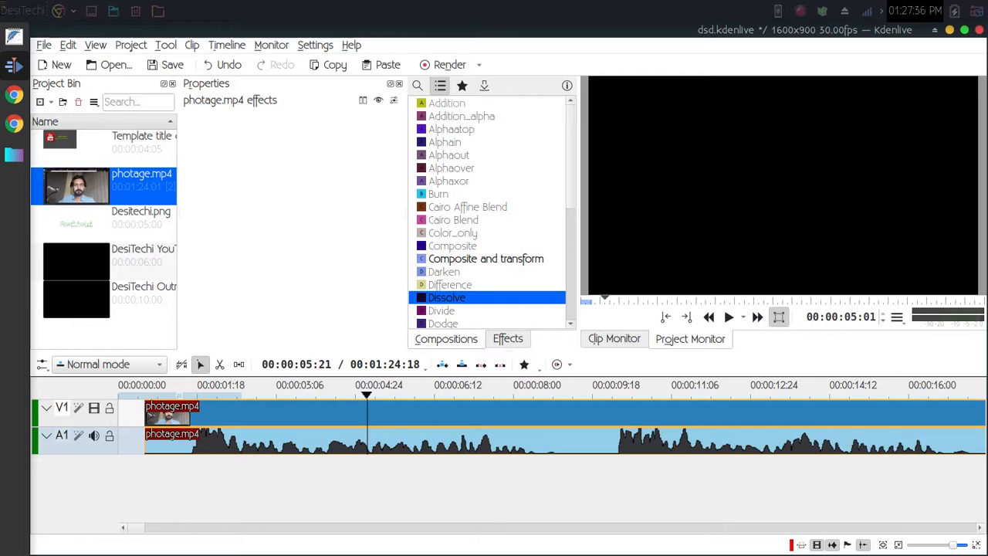
right_click(401, 441)
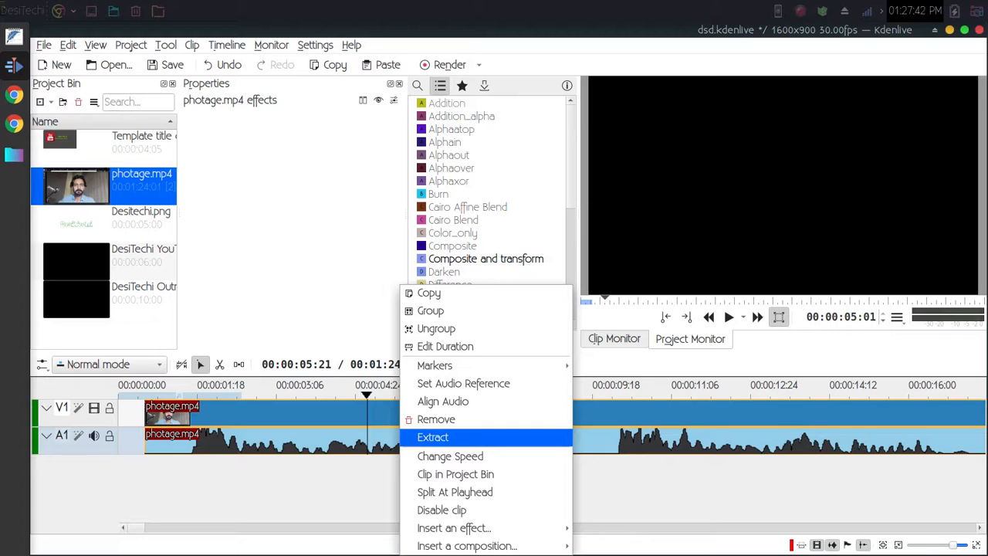
left_click(432, 437)
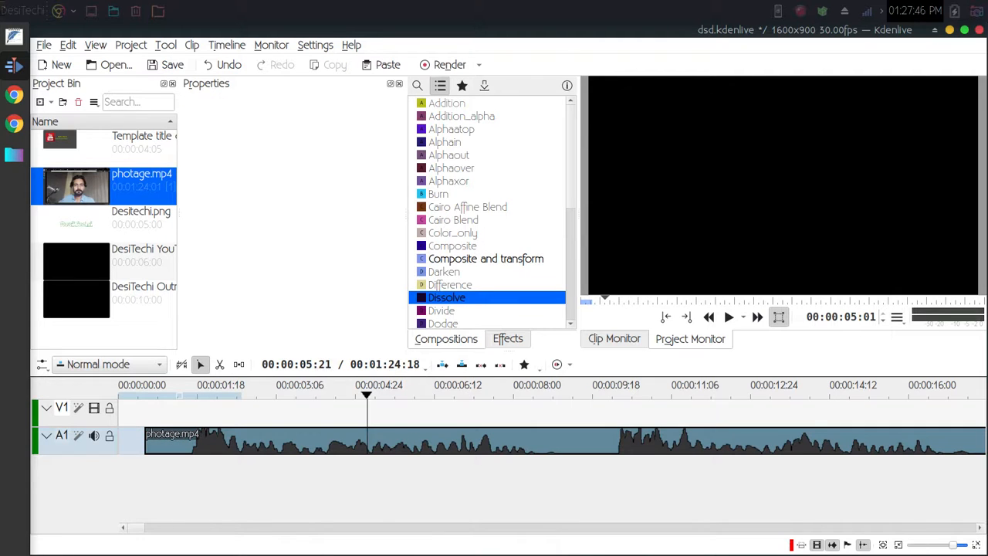
key("ctrl+z")
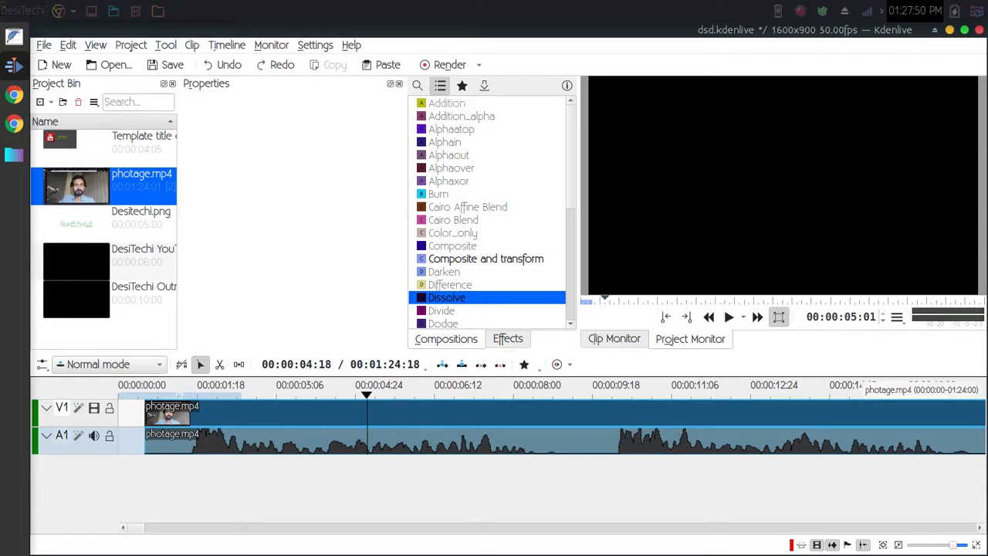
- Ungroup the video and audio parts of photage.mp4 on the timeline
right_click(345, 421)
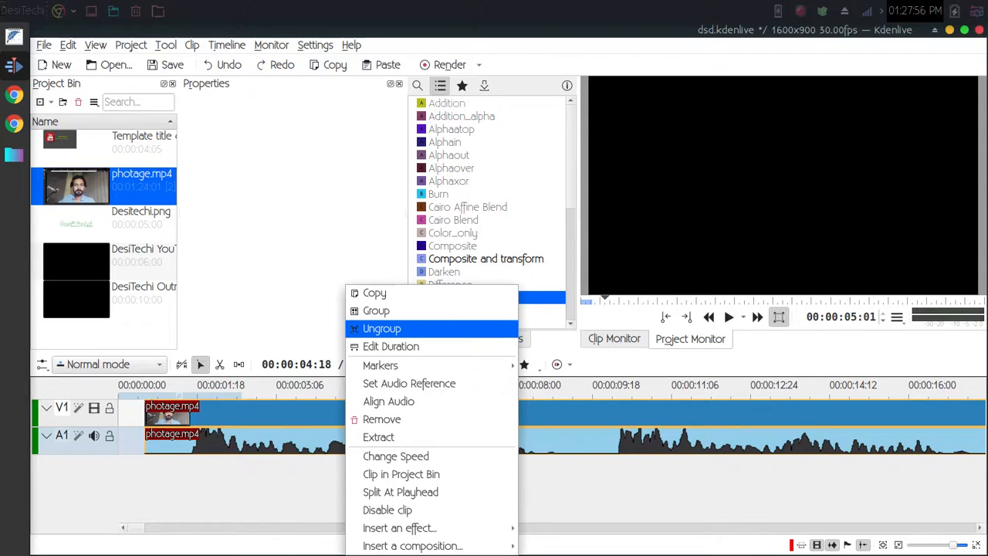
left_click(382, 328)
- Try shifting and deleting the ungrouped photage.mp4 audio on A1, and bring it back in line with the video
left_click_drag(337, 442, 428, 443)
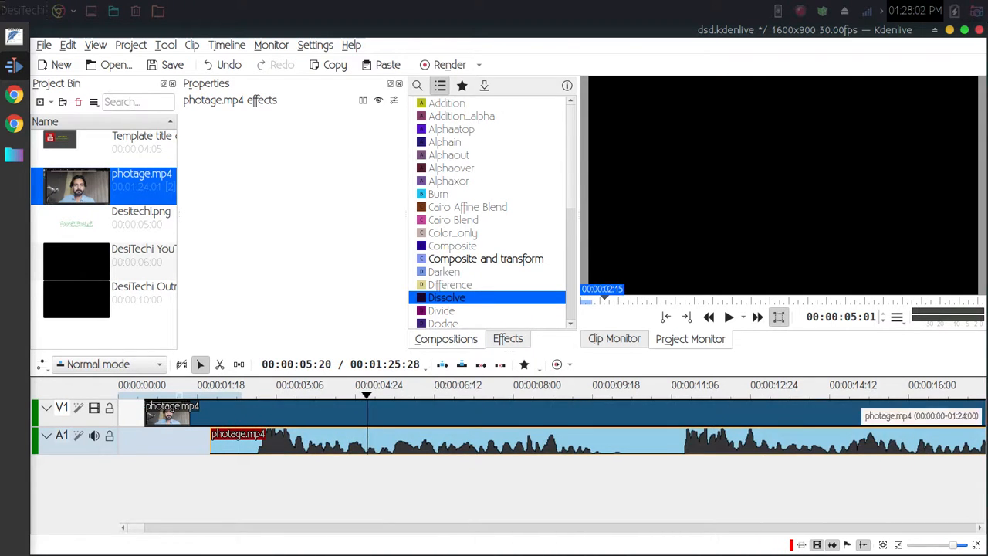
key("Delete")
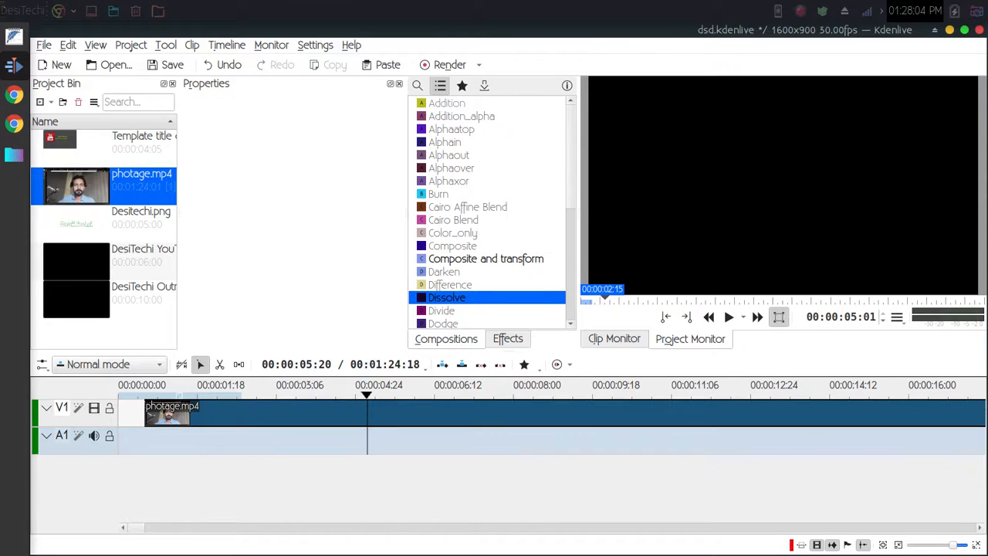
key("ctrl+z")
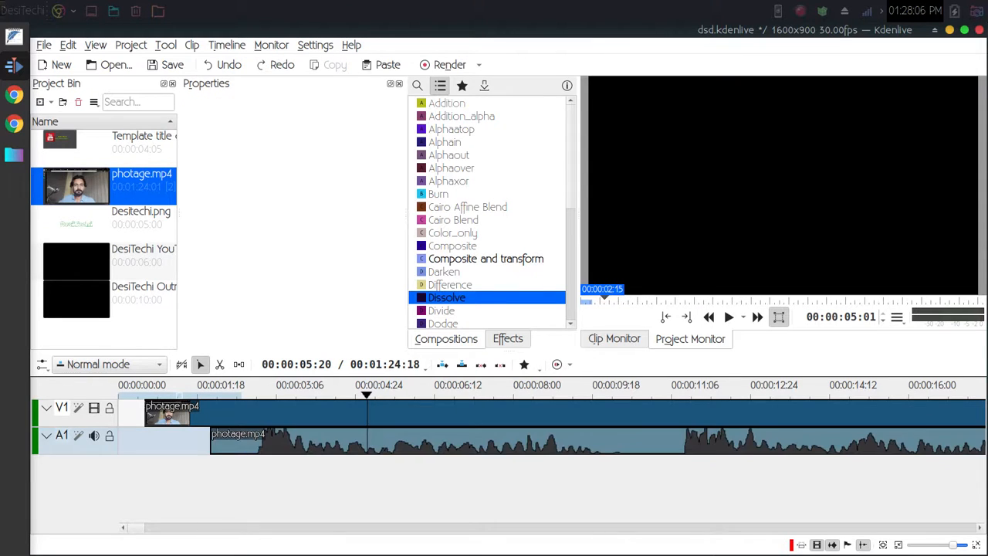
left_click_drag(397, 441, 335, 441)
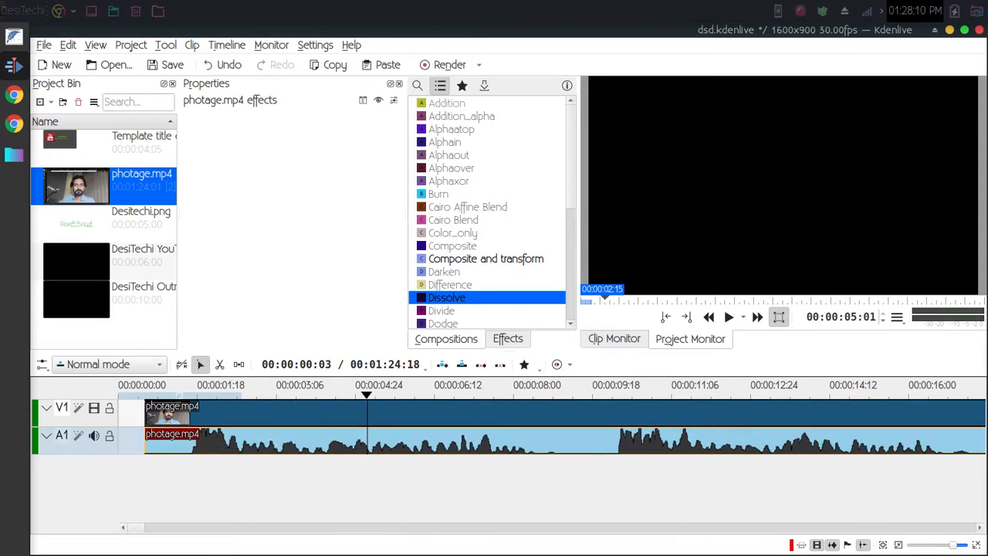
- Insert a new audio track under track A1, leaving its name empty
right_click(87, 442)
left_click(139, 452)
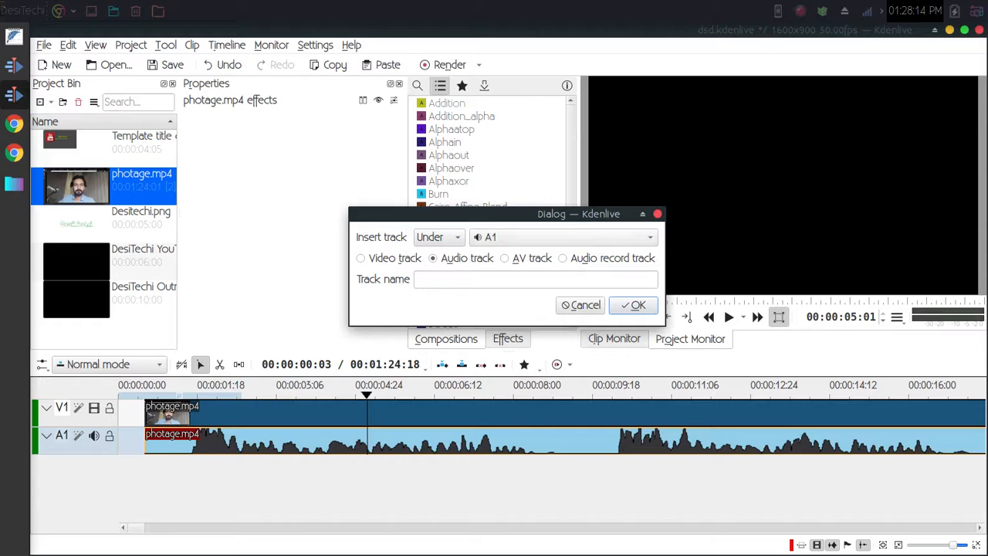
left_click(633, 305)
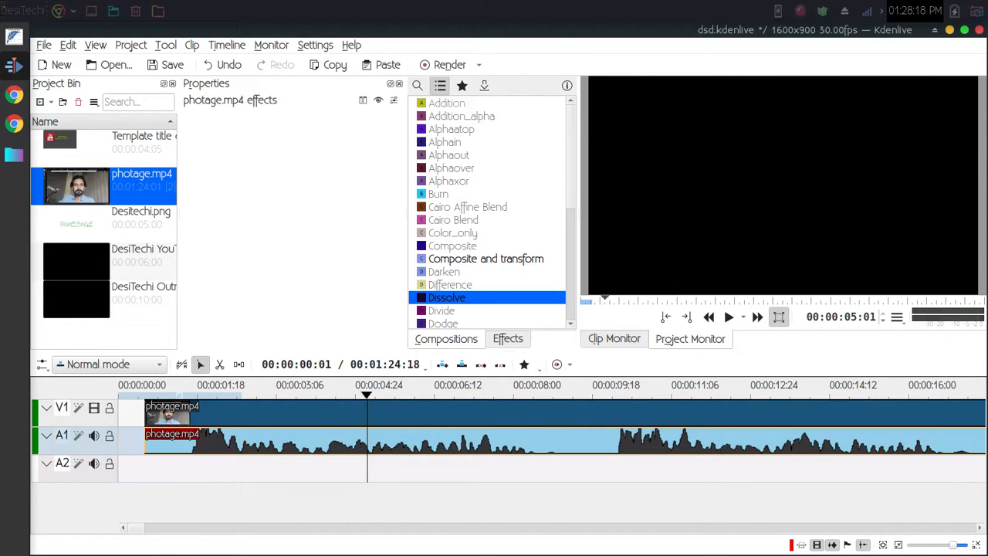
- Delete the empty audio track A2 from the timeline
left_click(83, 473)
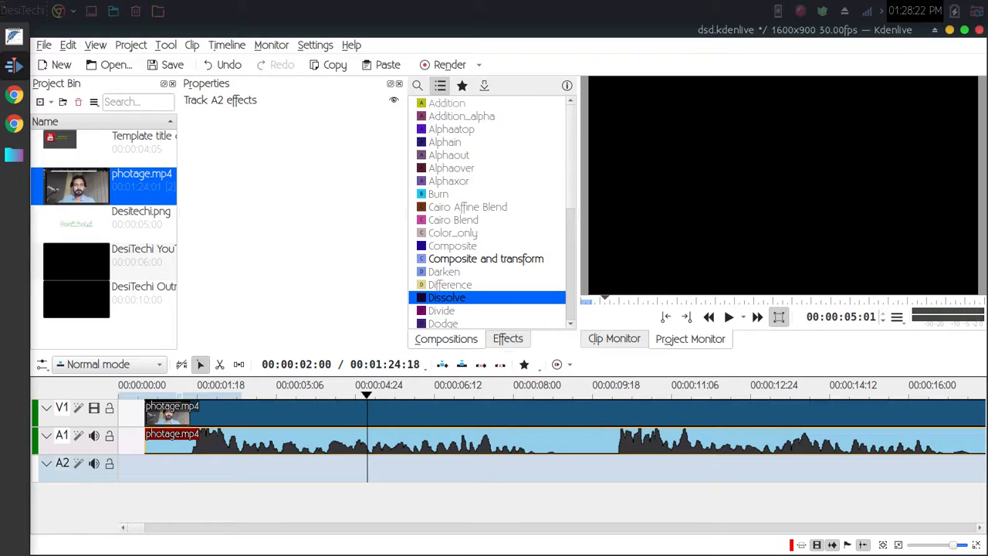
right_click(103, 475)
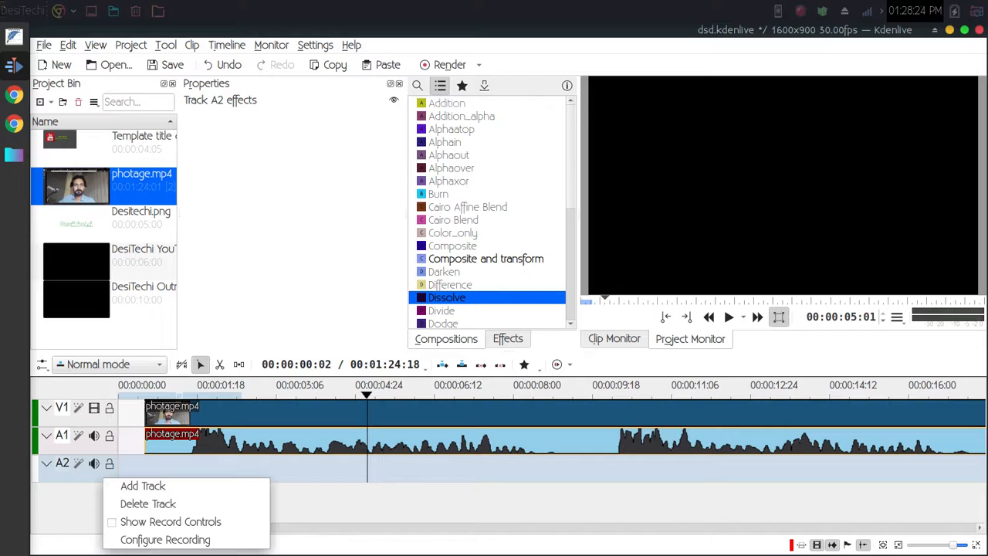
left_click(148, 503)
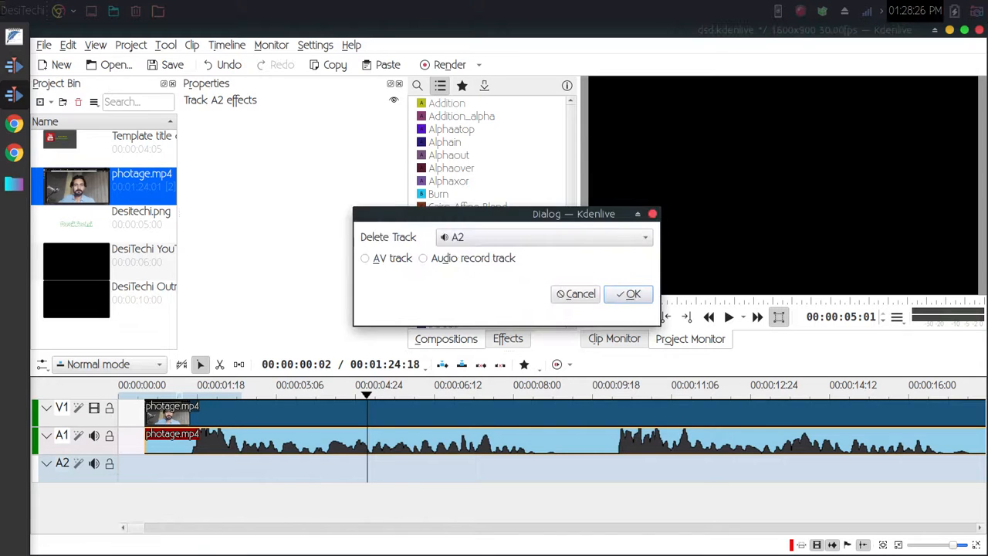
key("Return")
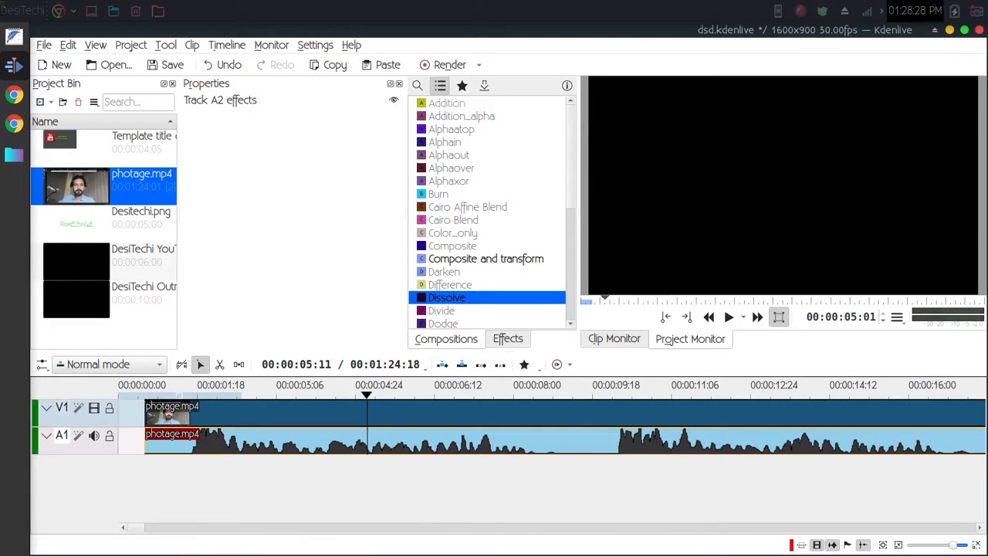
- Group the photage.mp4 video and audio parts and move them together to start about 2 seconds into the timeline
left_click(494, 414)
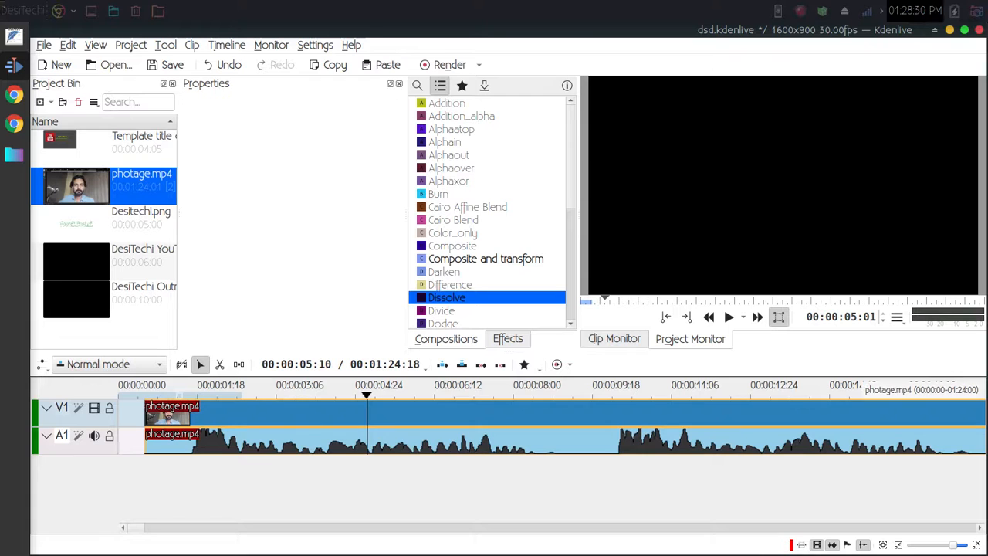
right_click(390, 416)
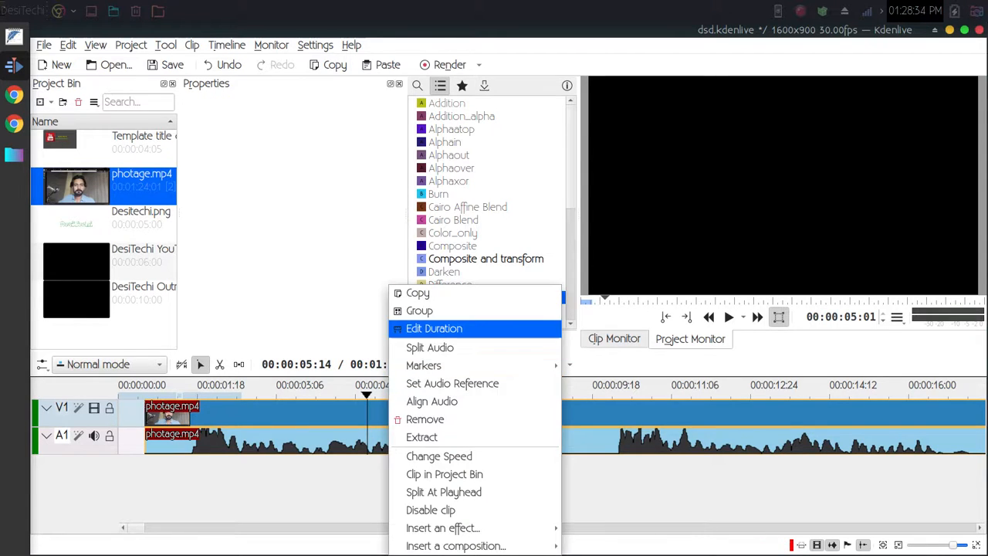
left_click(419, 311)
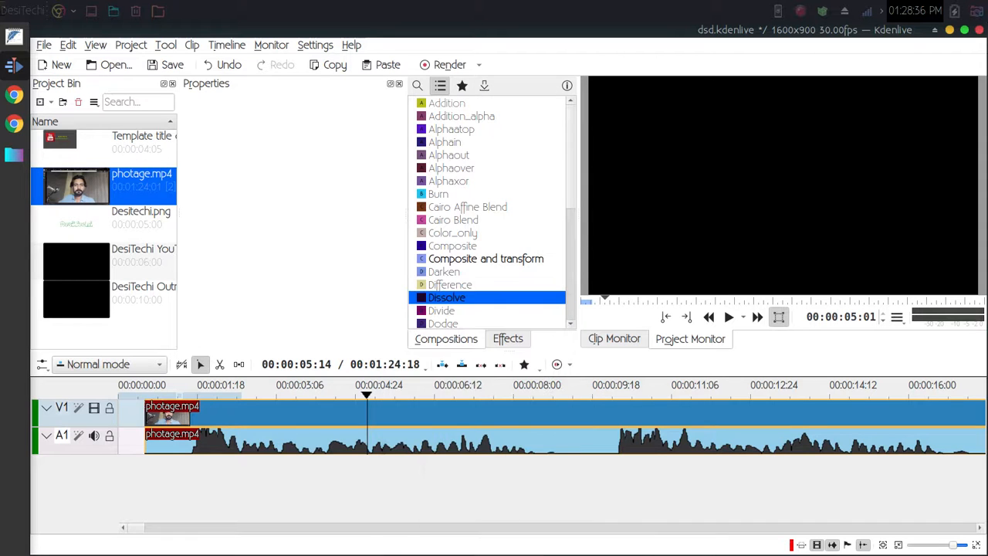
left_click_drag(317, 417, 429, 417)
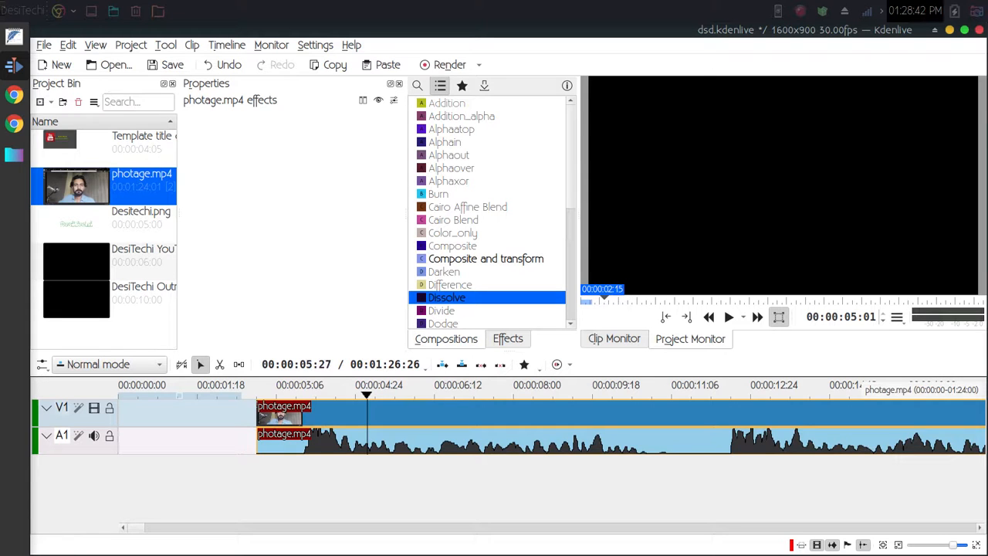
left_click_drag(409, 416, 380, 417)
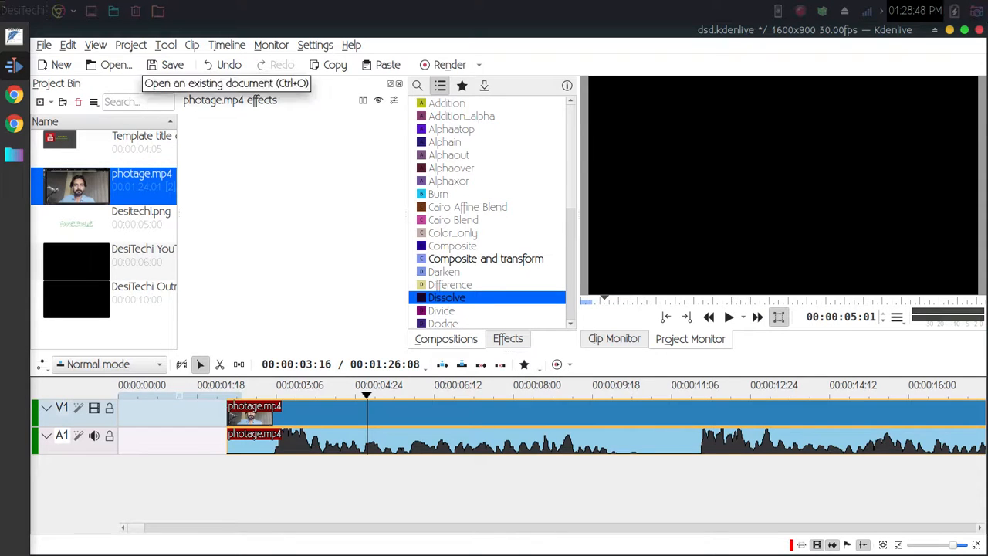
- Add a template title clip to the project based on simple-scroll.kdenlivetitle, leaving its text empty
left_click(130, 44)
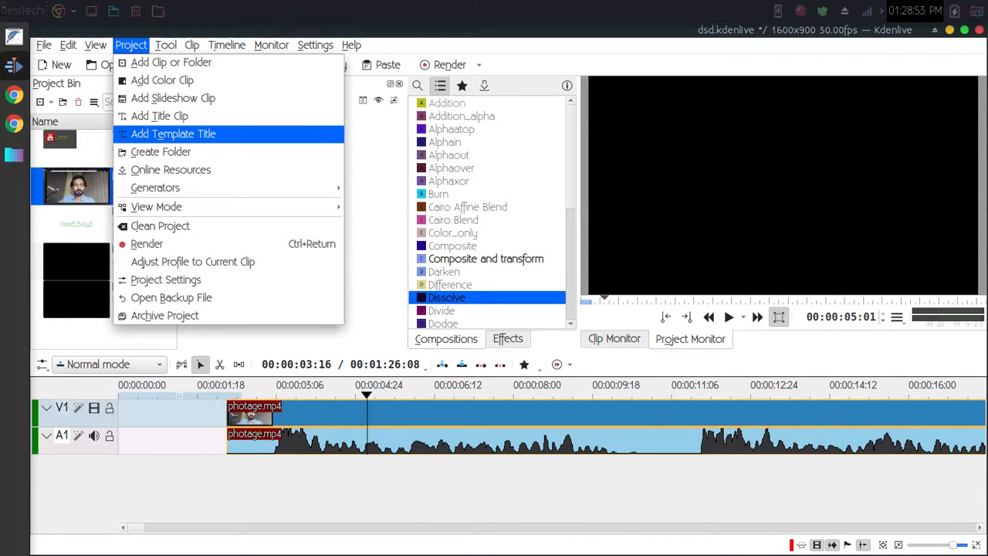
left_click(173, 135)
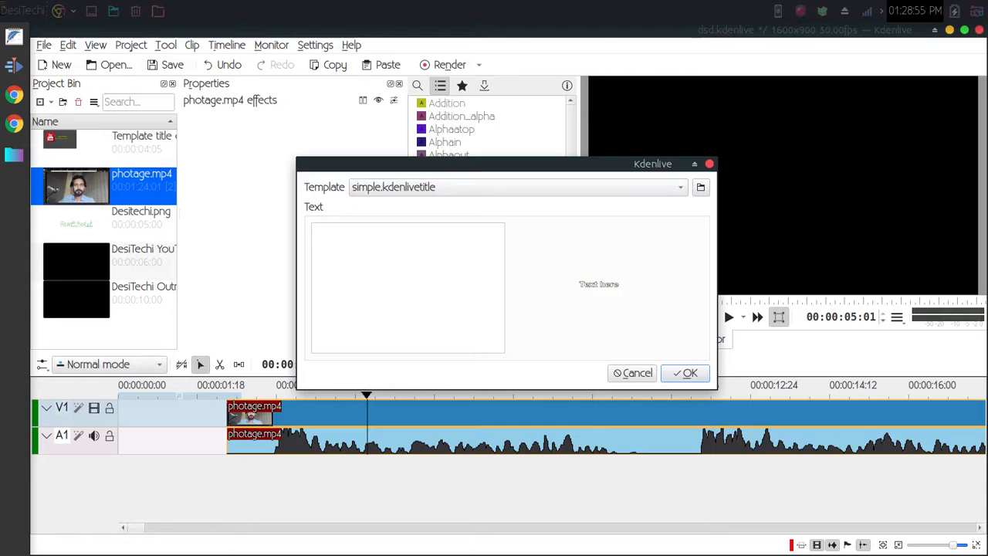
left_click(518, 187)
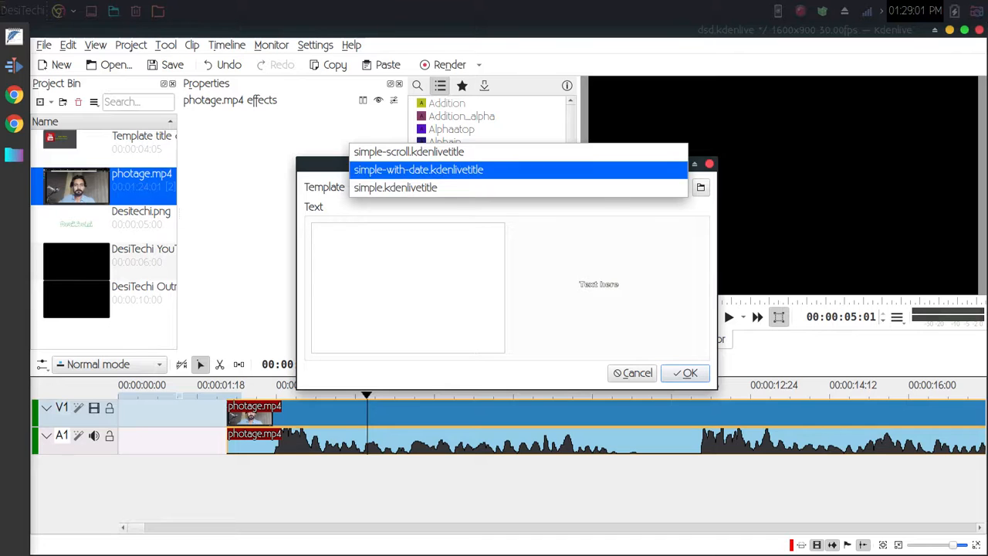
key("Return")
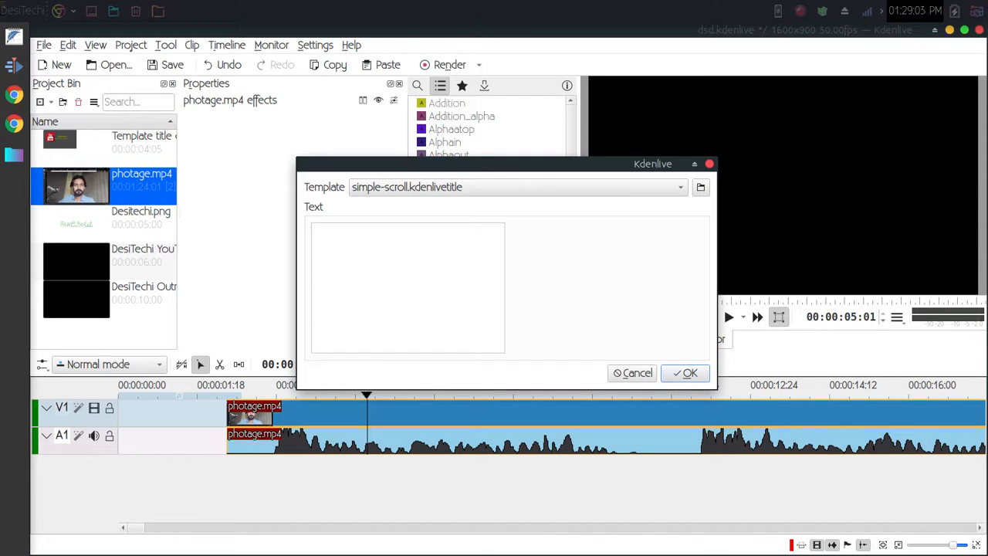
key("Return")
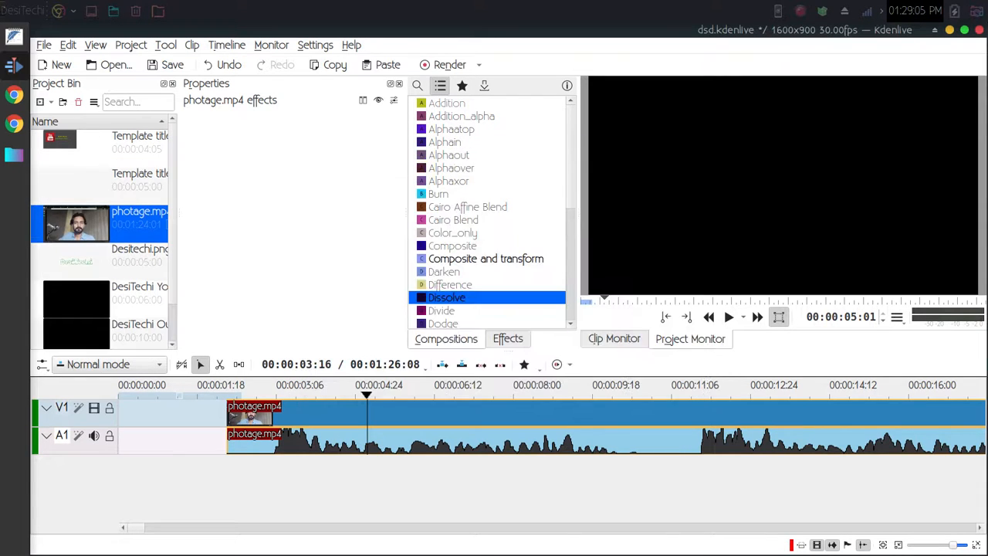
- Open the new template title clip for editing and replace its placeholder text with "Video Kese Edit" and "Karte Hain" on two lines
double_click(76, 185)
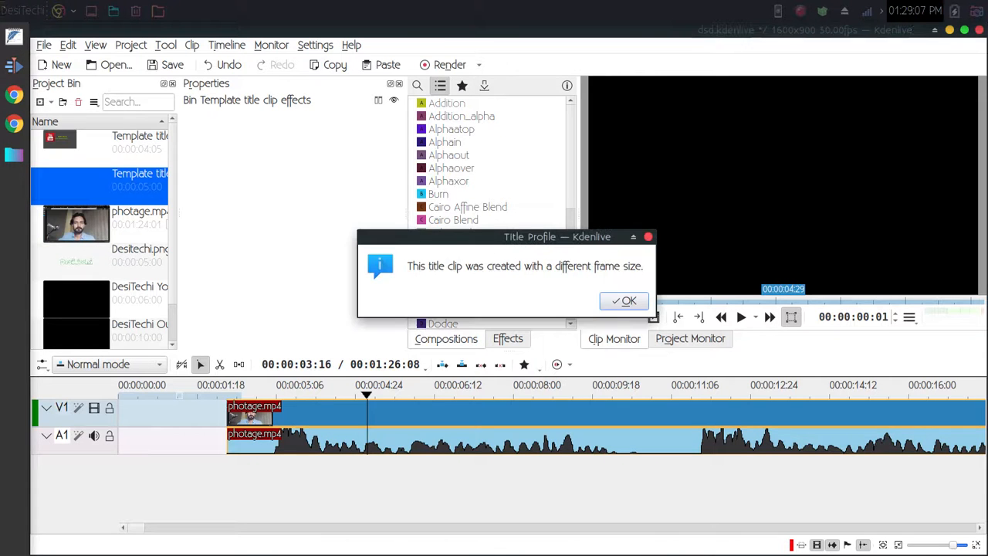
key("Return")
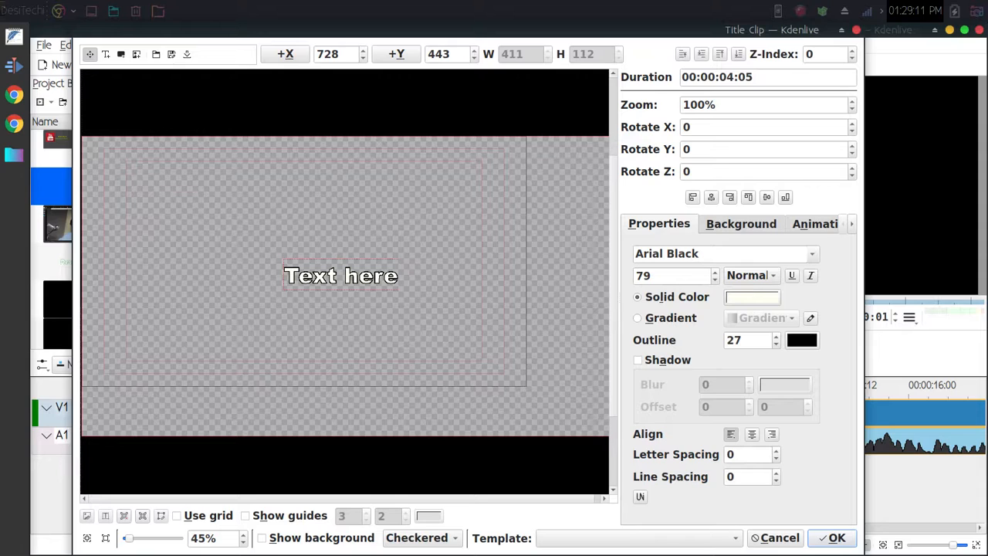
double_click(340, 276)
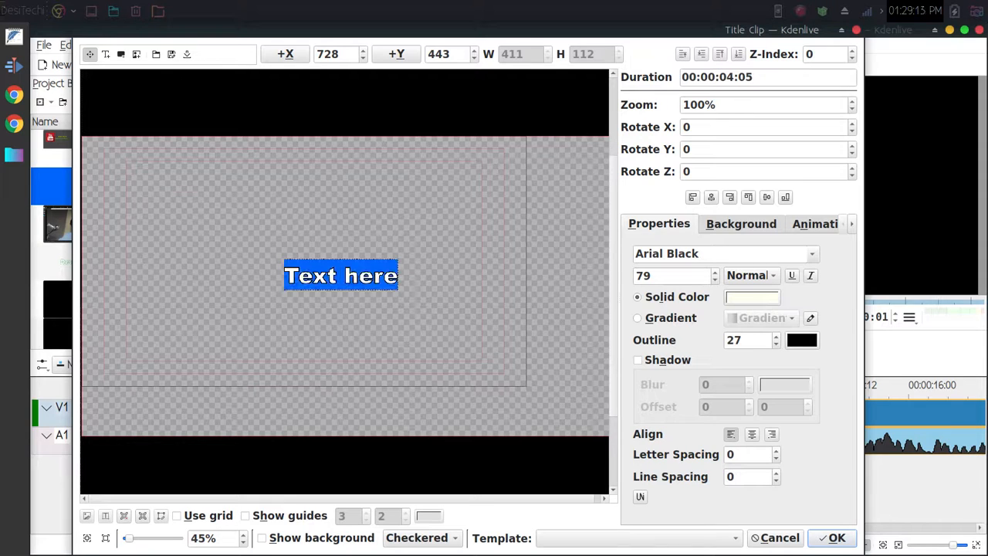
key("BackSpace")
type("V")
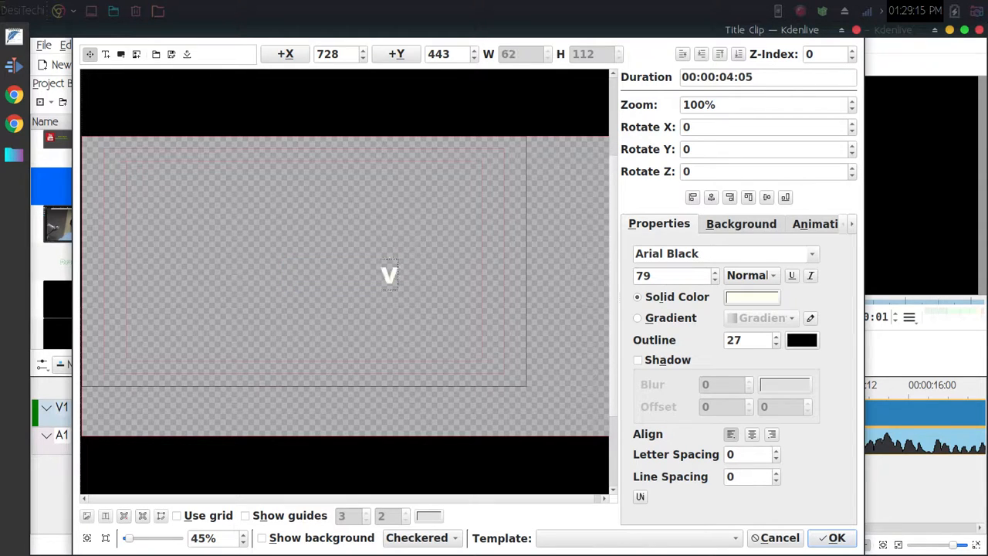
type("ideo Kese Edit")
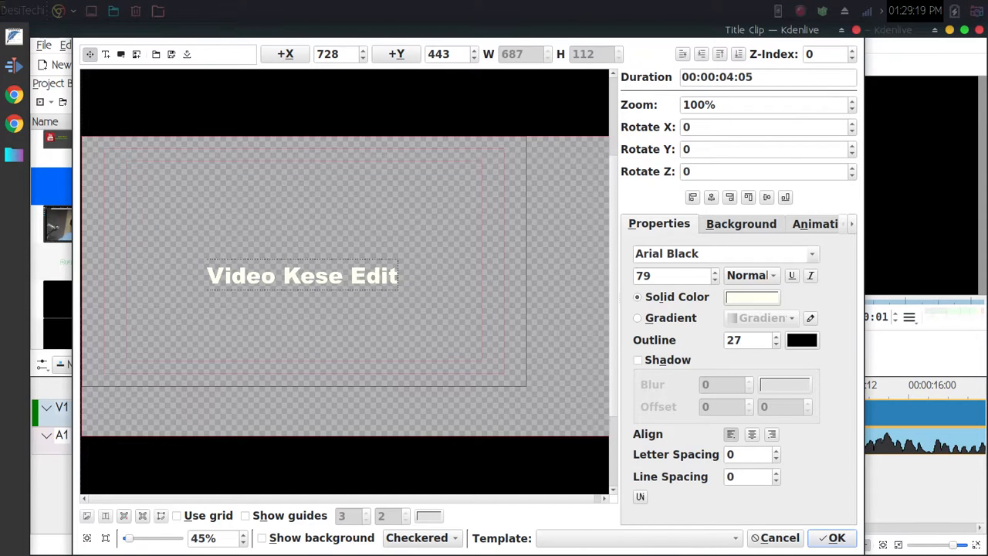
key("Return")
type("Karte Hain")
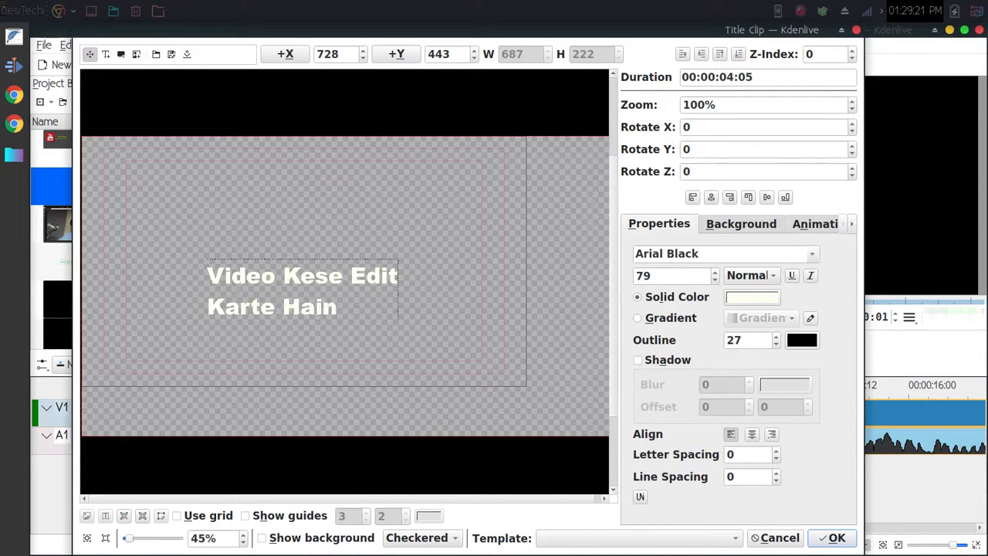
- Set the title text's font to Courier 10 Pitch in bold italic, without underline
left_click(812, 254)
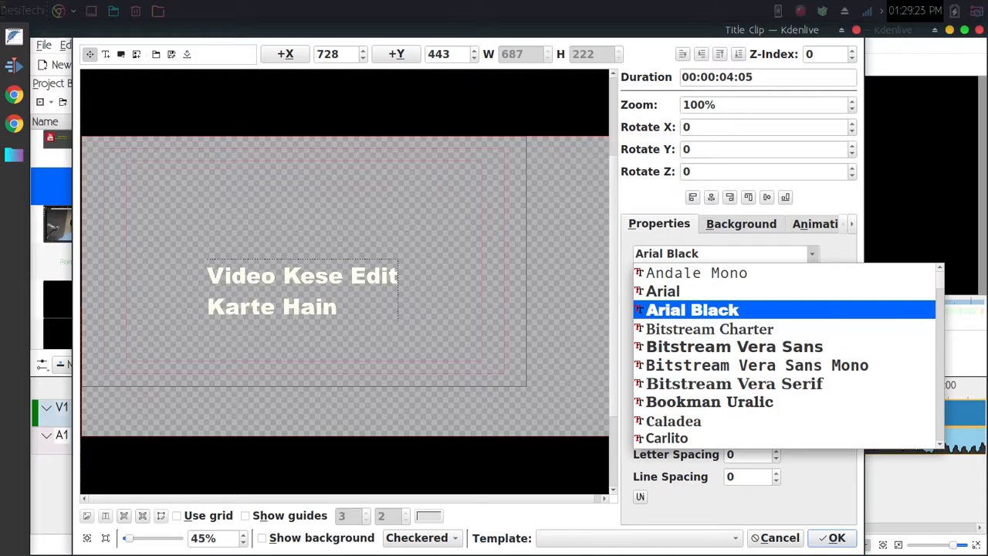
scroll(784, 346, "down", 4)
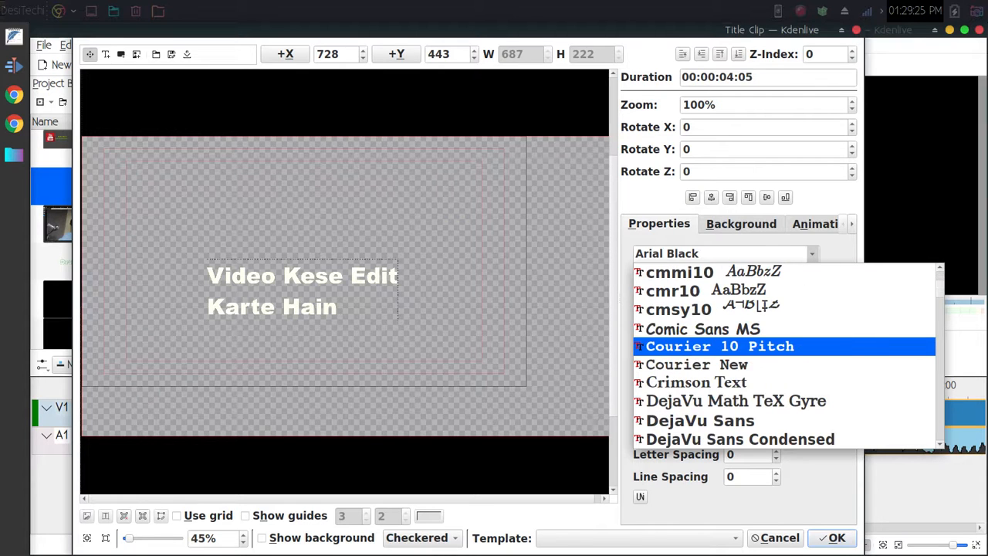
left_click(720, 346)
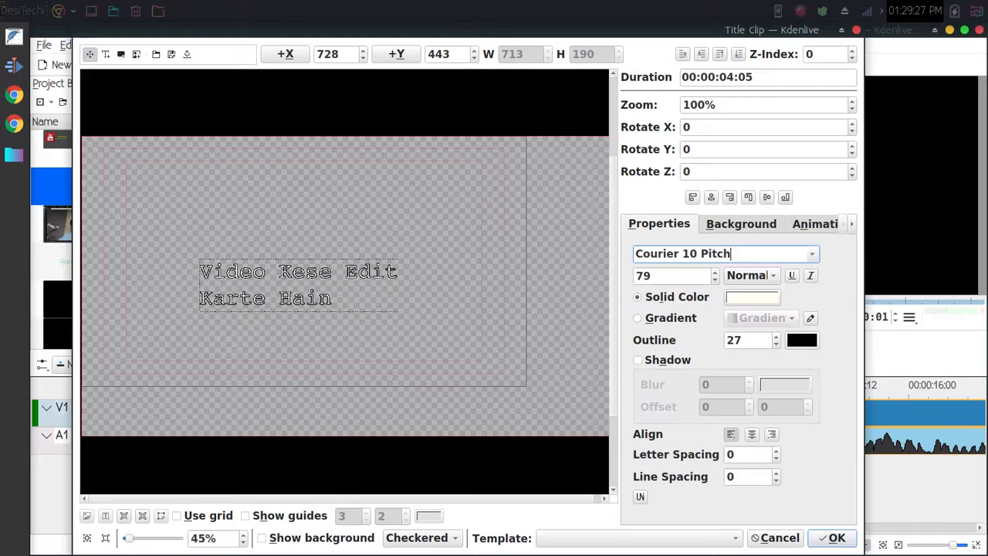
left_click(753, 276)
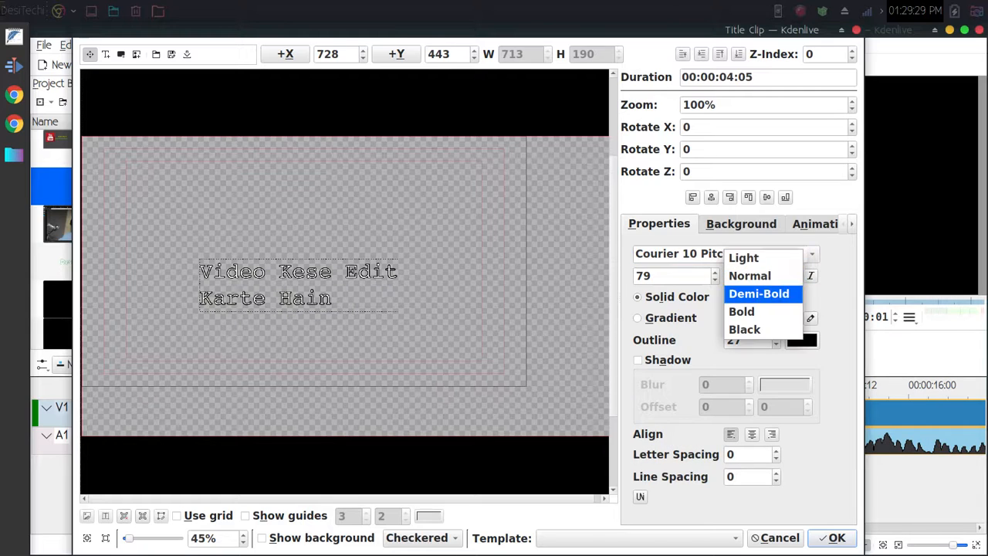
left_click(744, 312)
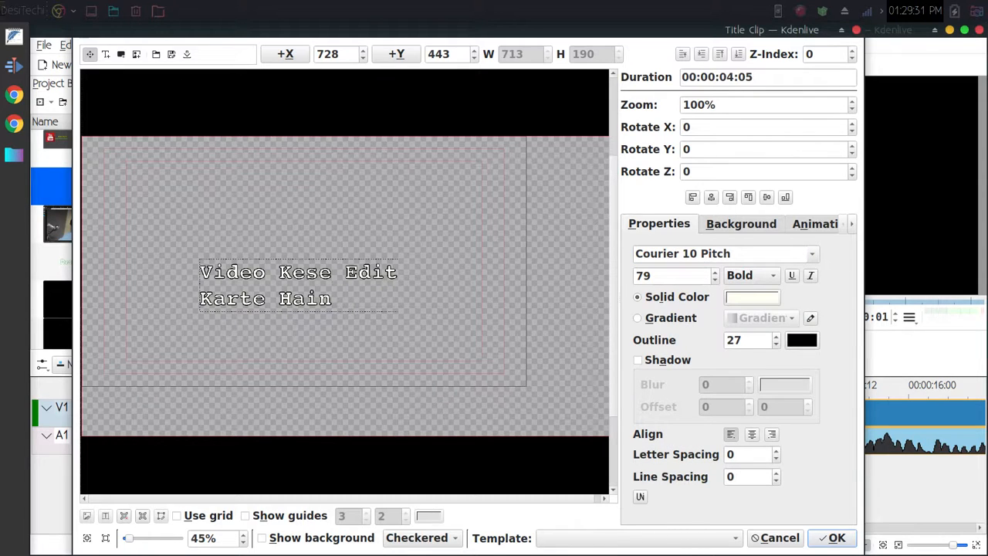
left_click(792, 276)
left_click(792, 276)
left_click(810, 276)
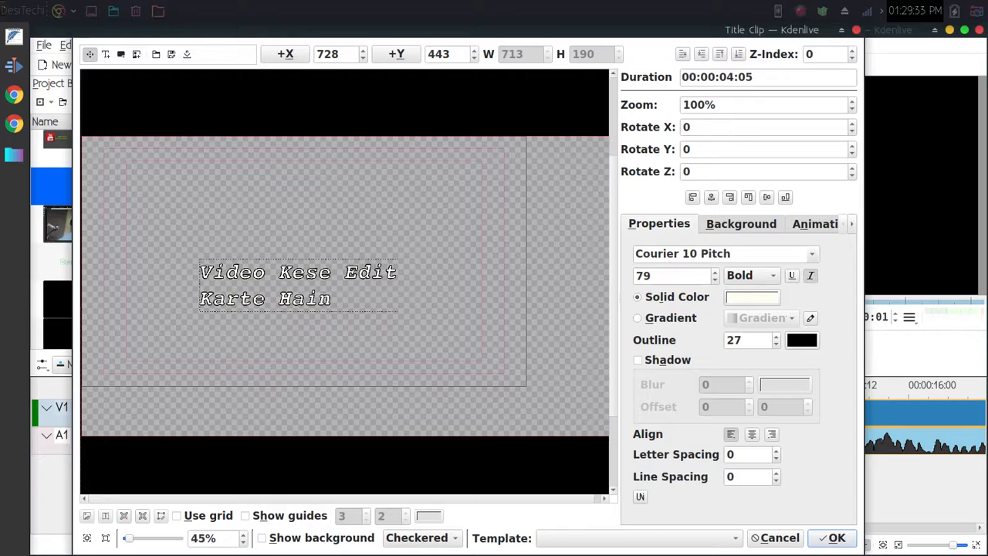
- Fill the title text with a gradient and change the gradient's first color to dark olive
left_click(637, 317)
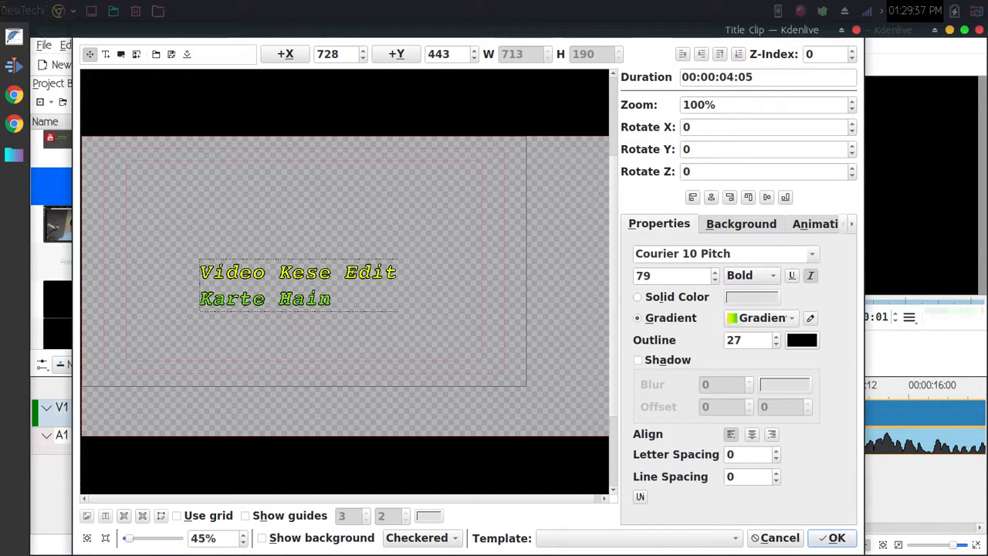
left_click(811, 318)
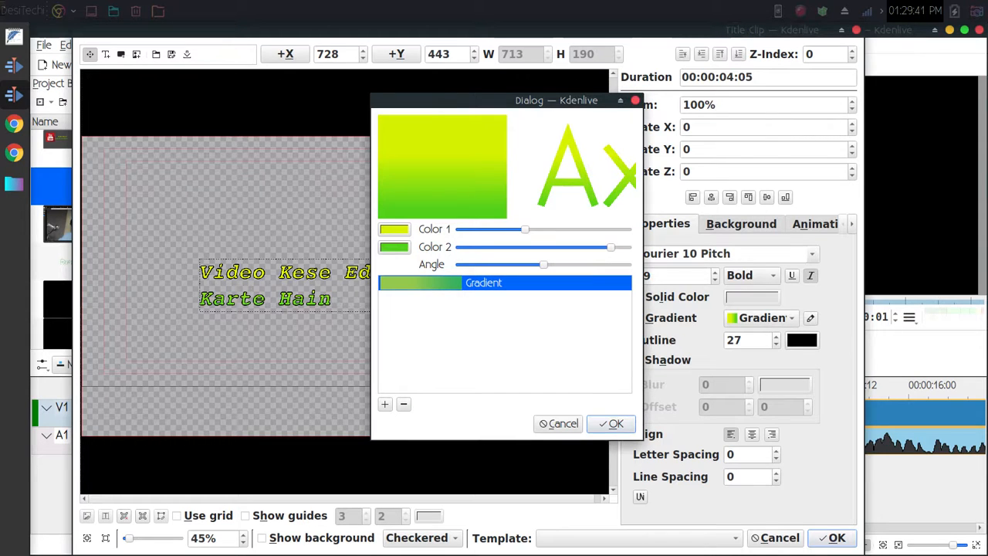
left_click(395, 229)
left_click_drag(387, 207, 348, 237)
left_click(640, 353)
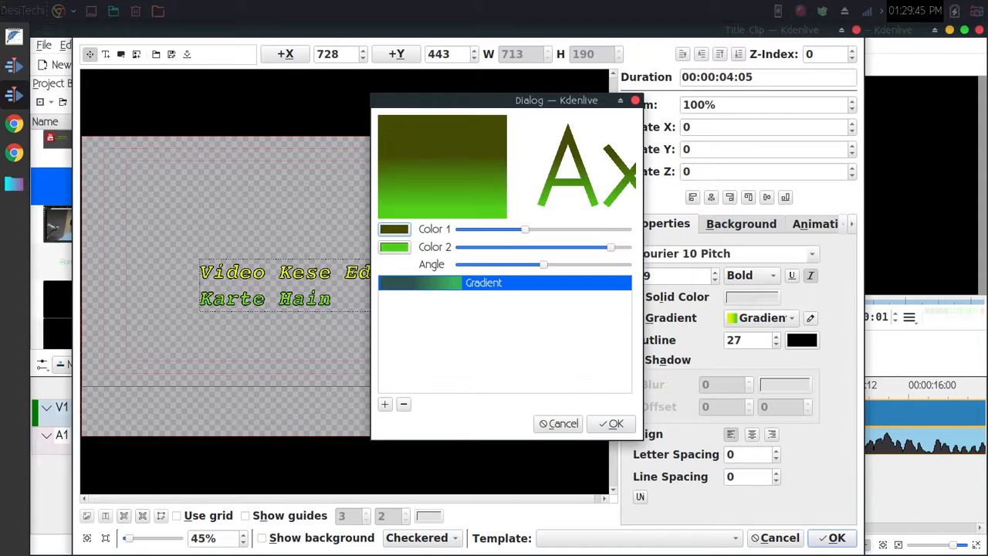
key("Return")
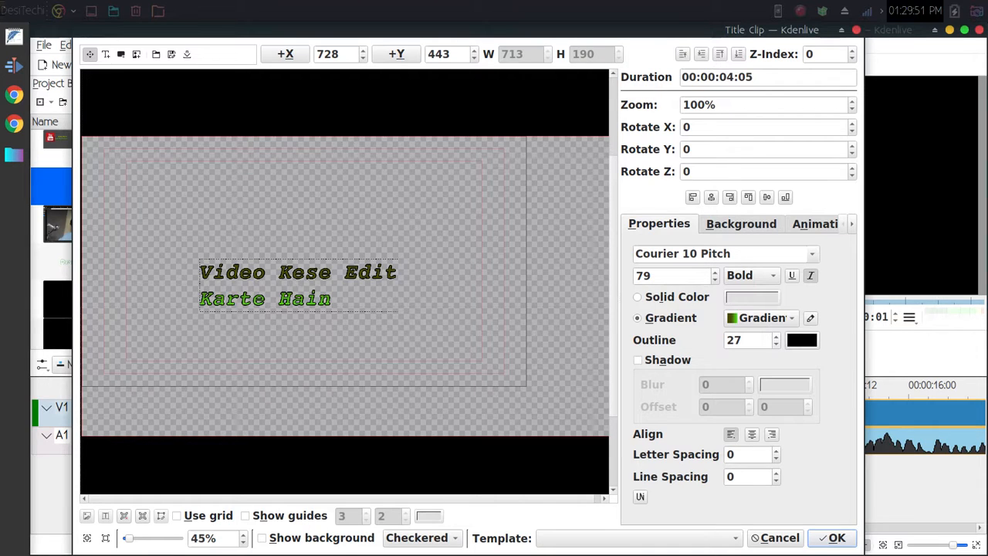
- Try centering the two title text lines, and set their text alignment to right
left_click(752, 434)
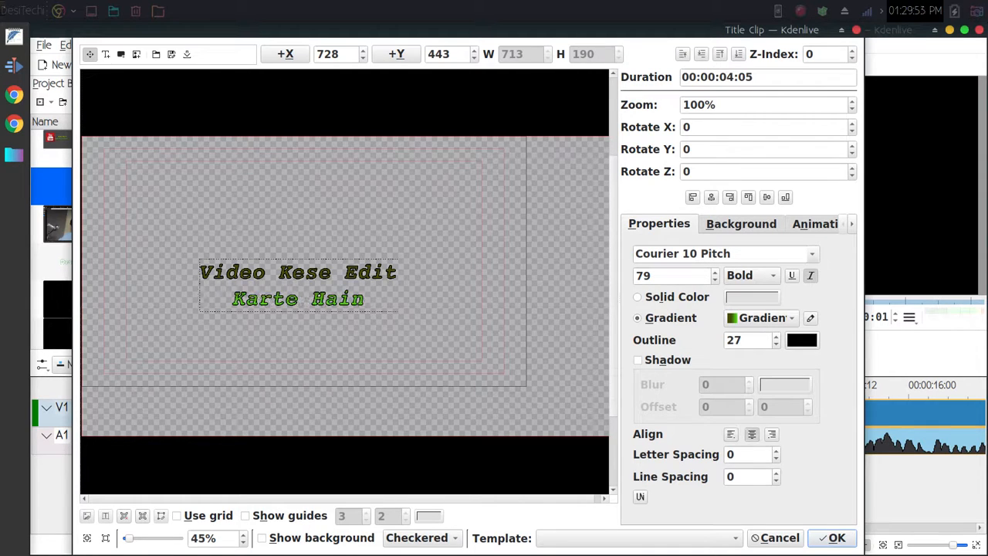
left_click(772, 434)
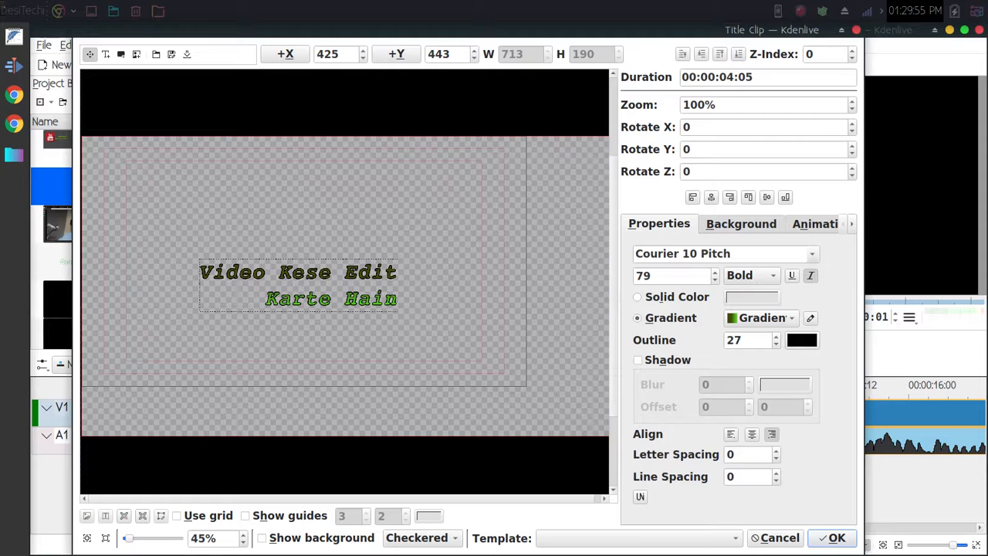
double_click(372, 273)
double_click(372, 272)
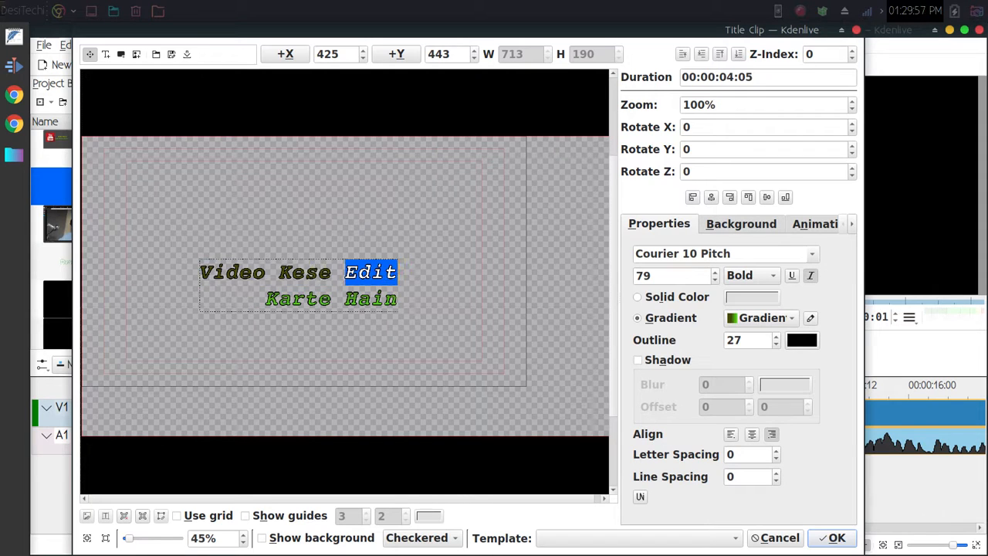
- Move the title text block up to about Y 399 and align it to the frame's left margin at X 192
left_click(432, 332)
left_click(371, 286)
left_click_drag(332, 273, 201, 273)
left_click(346, 273)
left_click(371, 285)
left_click(432, 332)
left_click(370, 285)
left_click_drag(371, 286, 446, 273)
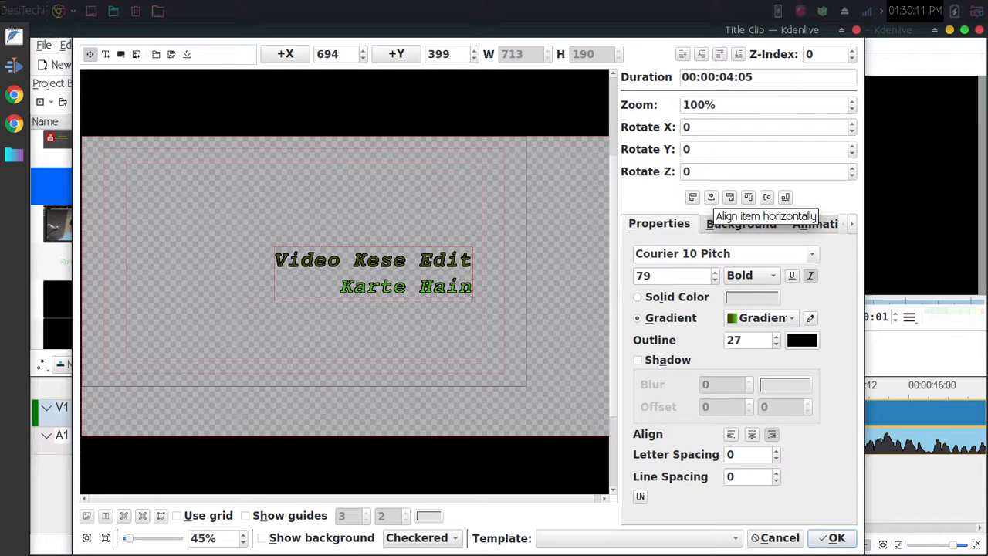
left_click(711, 197)
left_click(692, 197)
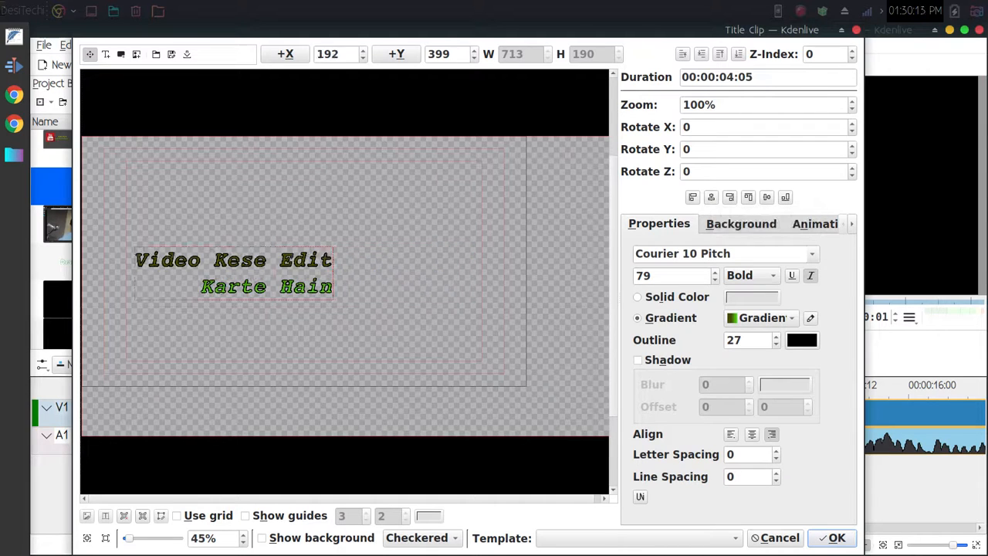
- Try aligning the title text block to the frame's right margin and vertical center, and reposition it at about X 697, Y 403
left_click(710, 196)
left_click(729, 196)
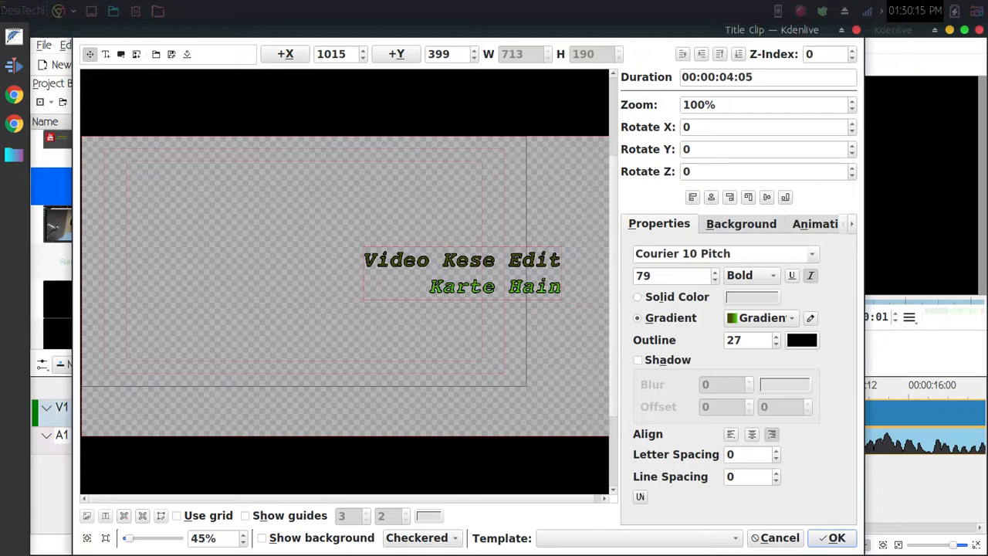
left_click(767, 197)
left_click(785, 197)
left_click(767, 197)
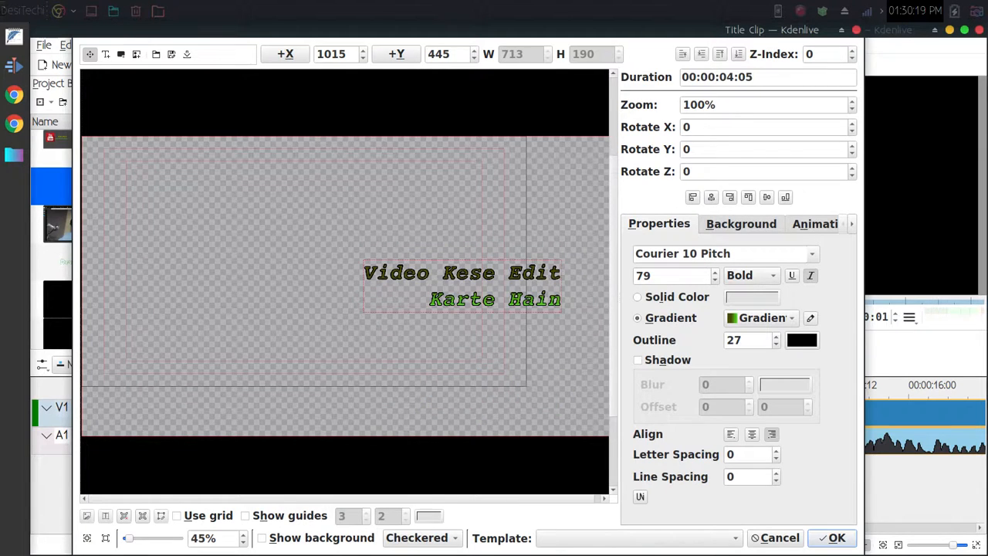
left_click_drag(462, 286, 374, 274)
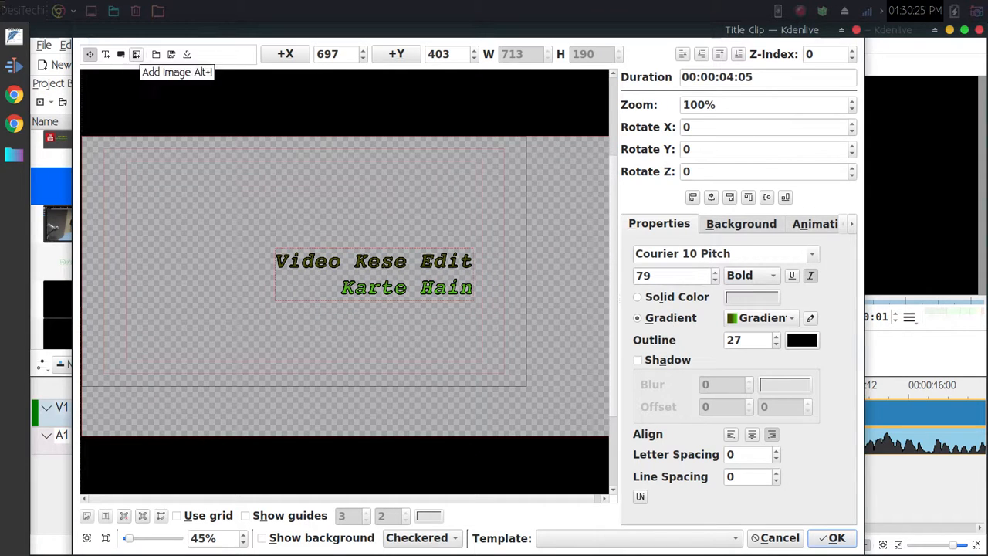
- Add the image iconfinder_youtube_410520.png to the title and place it beside the text at about X 169, Y 211
left_click(135, 54)
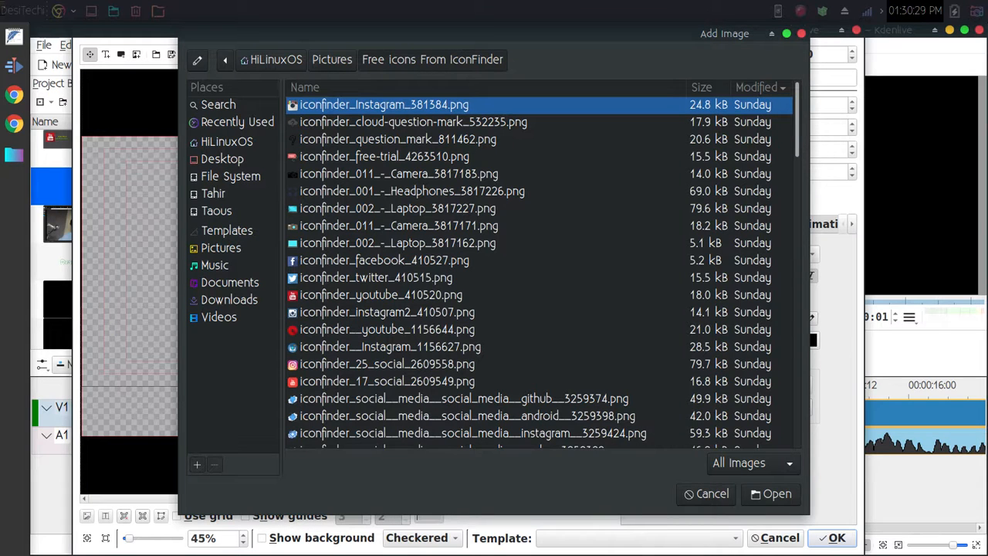
left_click(381, 294)
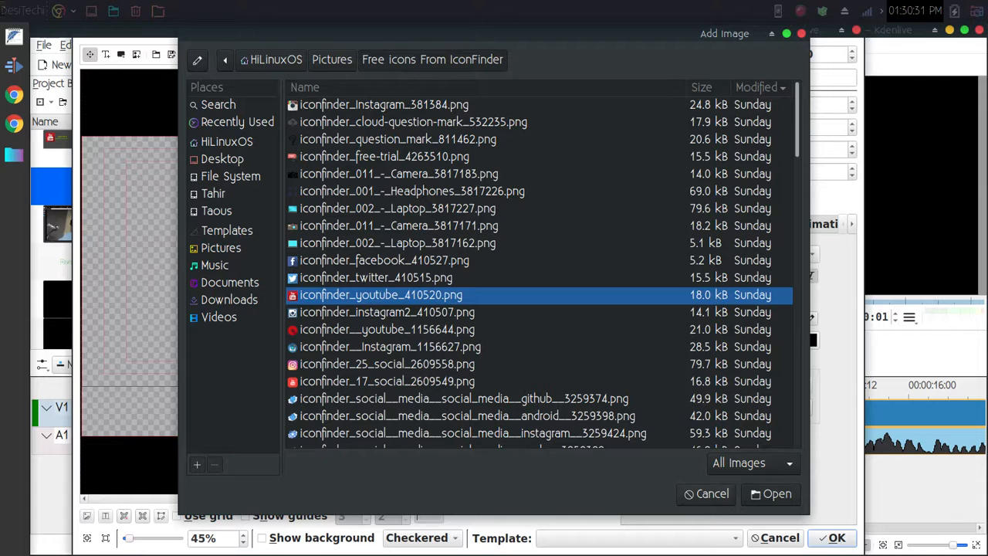
key("Return")
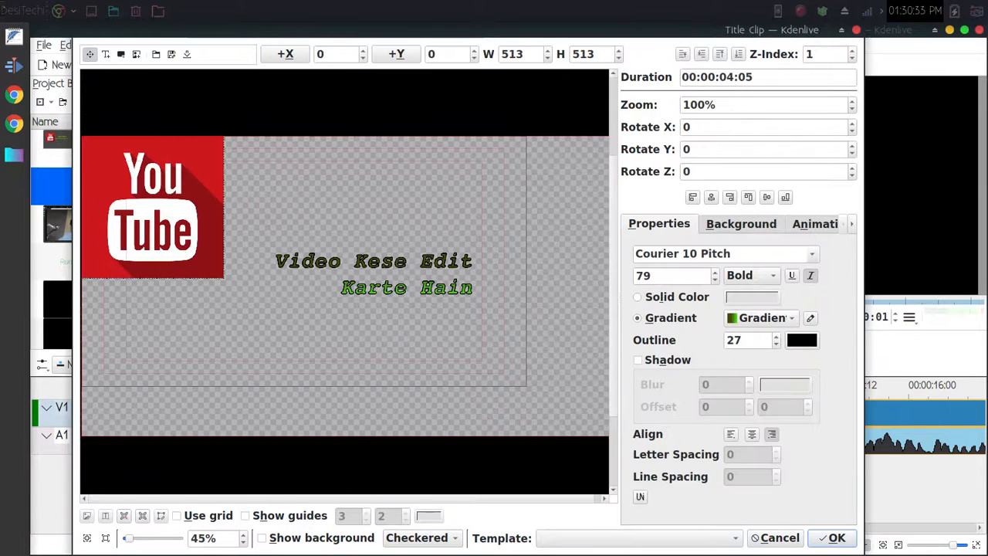
left_click_drag(193, 254, 200, 266)
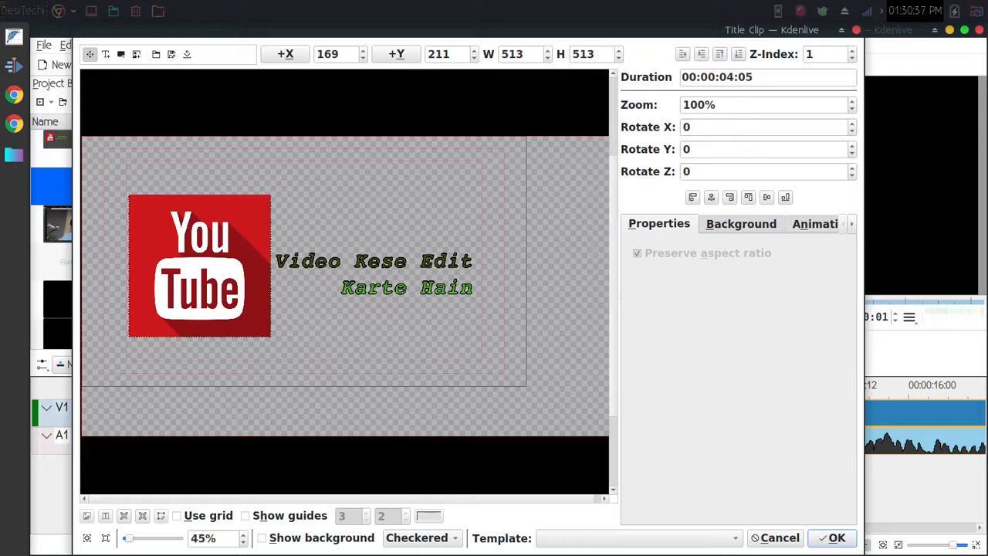
- Rotate the YouTube image to 6 on the X axis, -7 on the Y axis and 2 on the Z axis
left_click(852, 123)
left_click(852, 123)
left_click(853, 124)
left_click(852, 123)
left_click(852, 123)
left_click(852, 123)
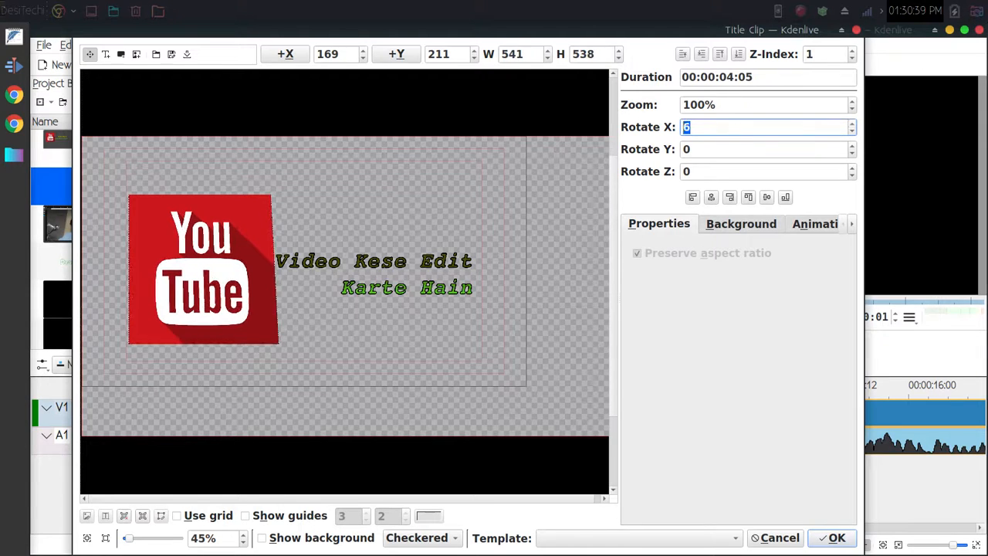
left_click(852, 146)
left_click(852, 146)
left_click(852, 146)
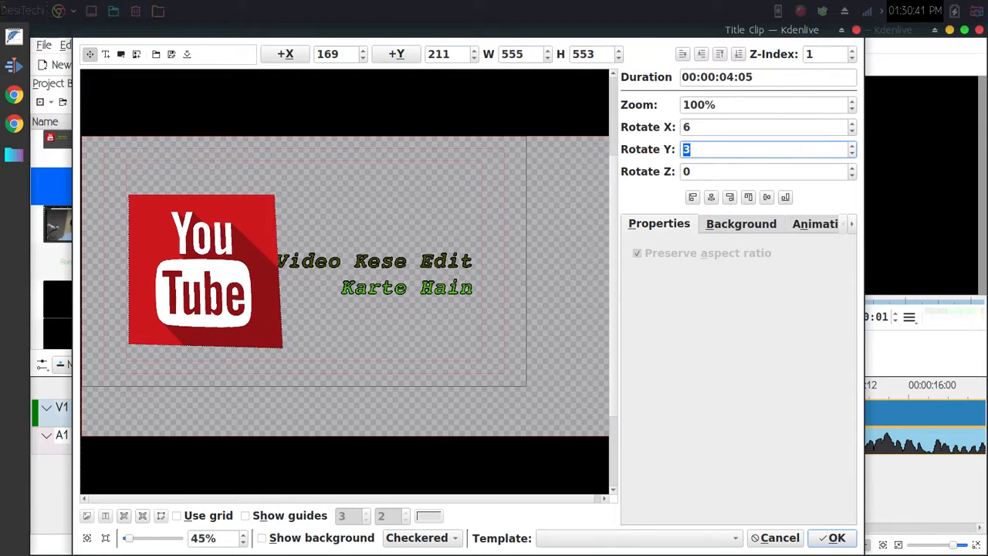
left_click(852, 153)
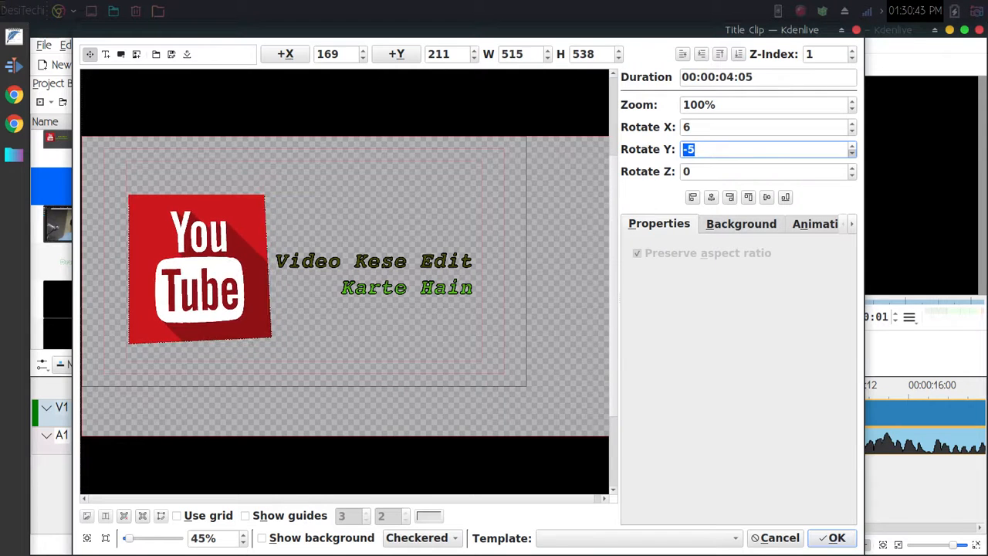
left_click(852, 168)
left_click(852, 168)
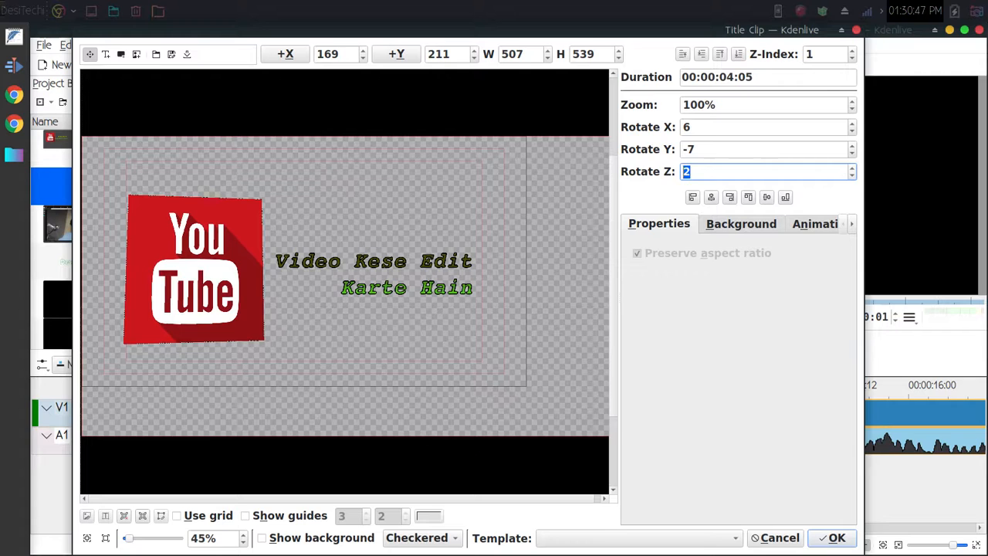
- Resize the title animation's start viewport to 50%, switch to editing the end viewport, and save the title clip
left_click(401, 270)
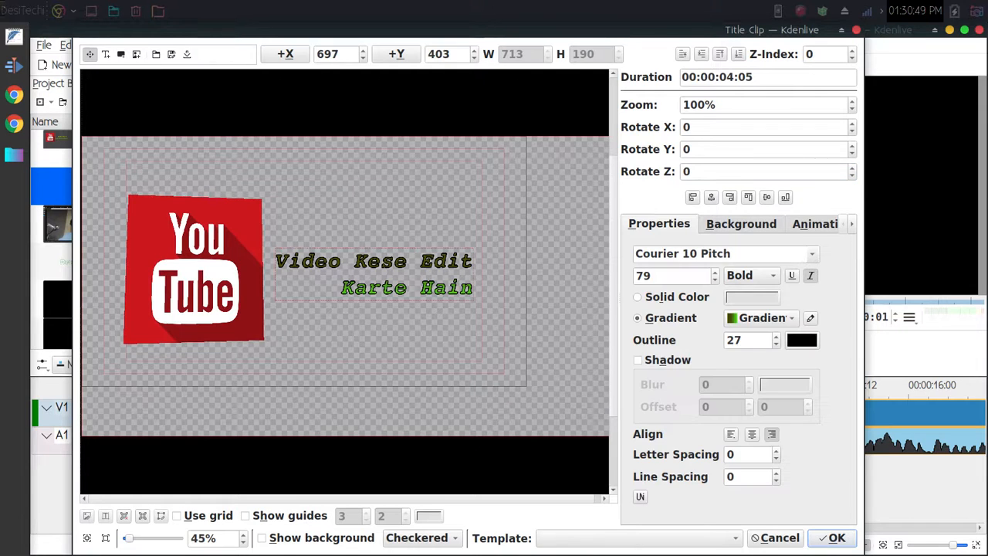
left_click(814, 223)
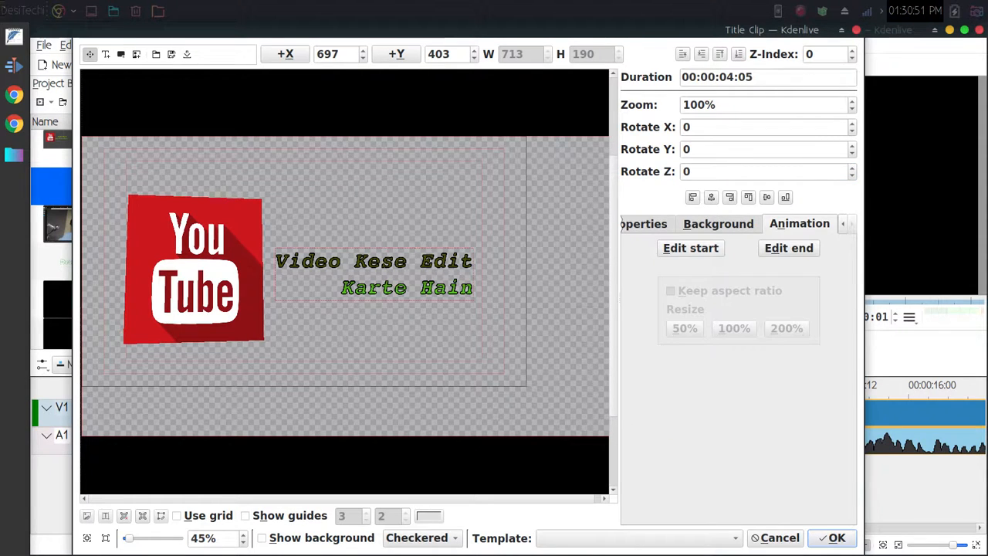
left_click(690, 248)
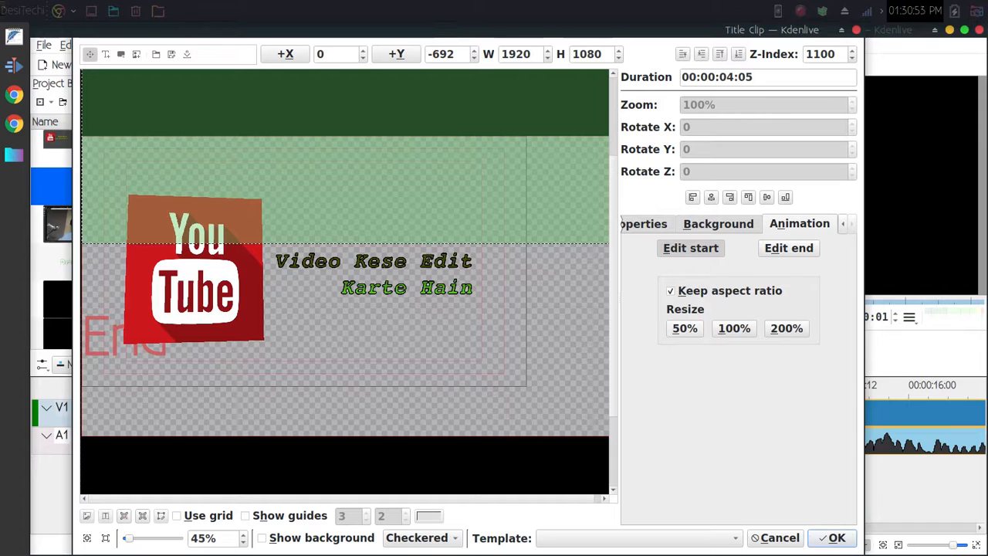
left_click(684, 328)
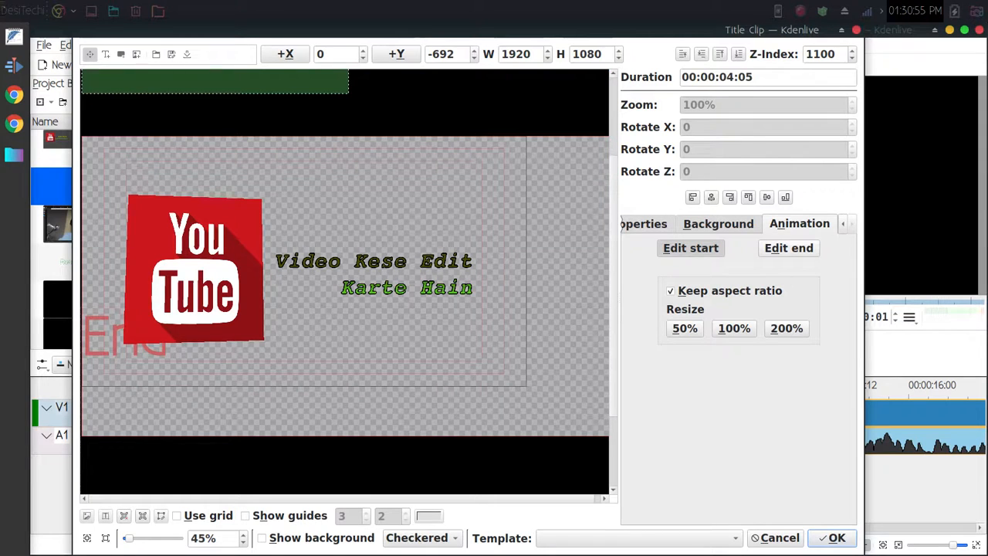
left_click(789, 247)
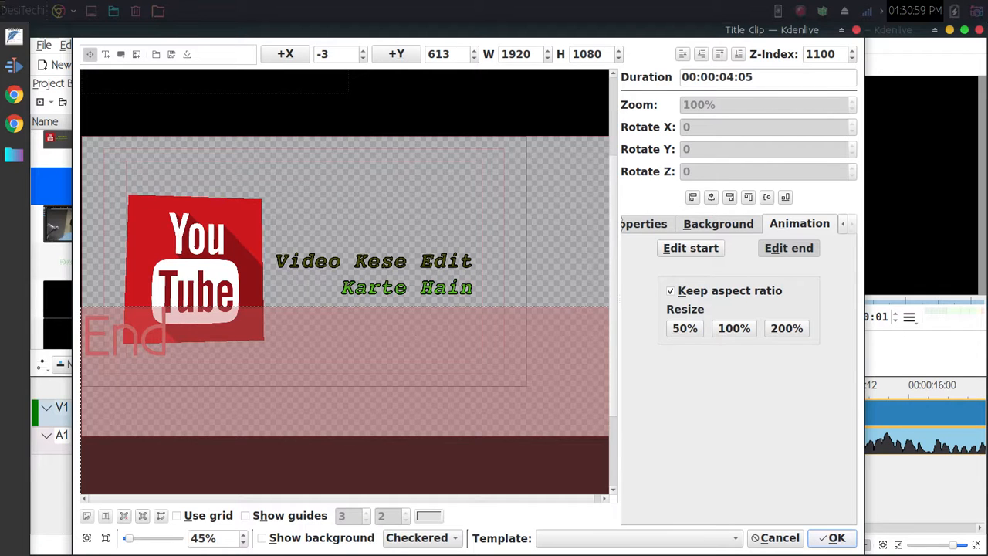
left_click(834, 538)
key("Return")
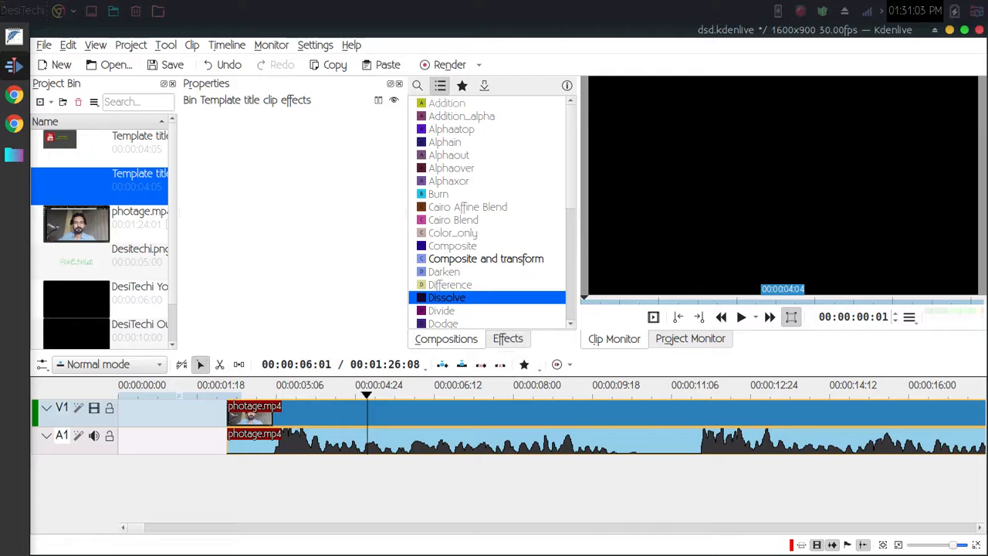
- Move photage.mp4 to start at about 8 seconds and place the edited template title clip at the start of track V1
left_click_drag(427, 414, 504, 414)
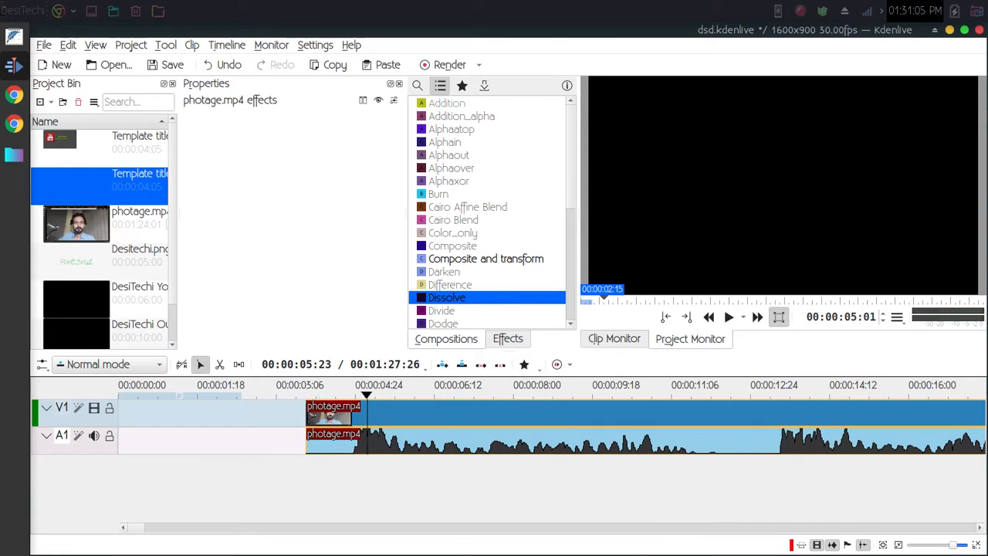
key("Escape")
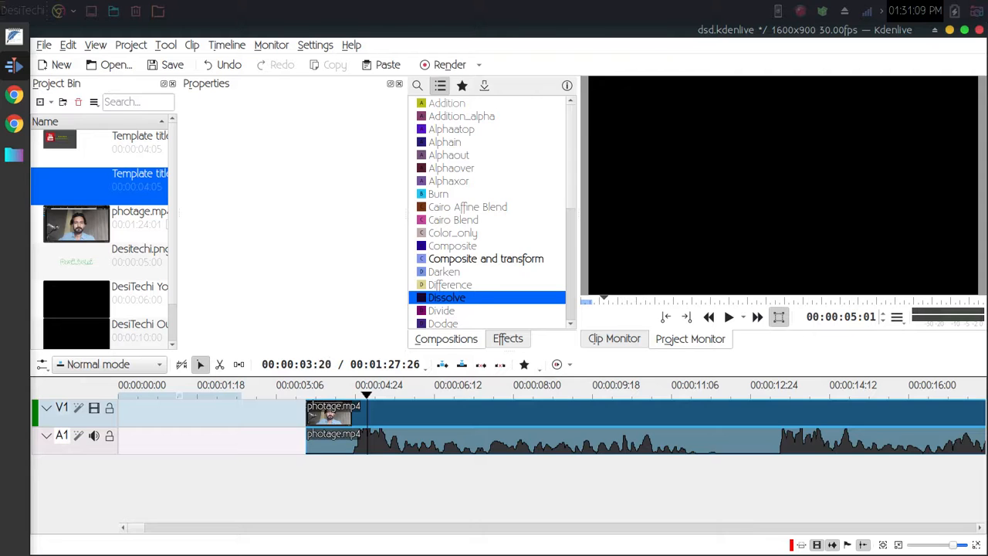
left_click_drag(406, 415, 580, 409)
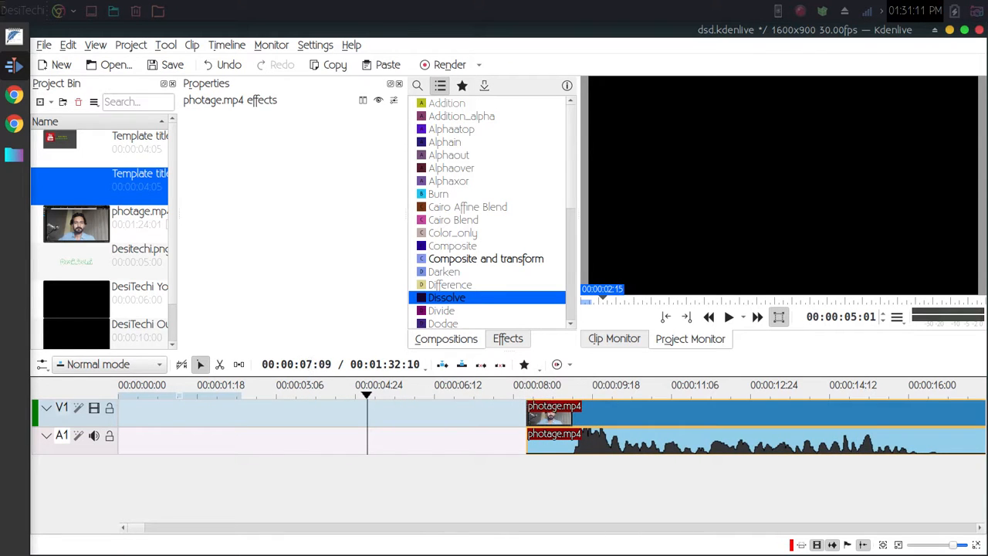
left_click_drag(139, 185, 158, 415)
- Preview the title clip's animation from the start of the timeline
key("Home")
left_click(127, 390)
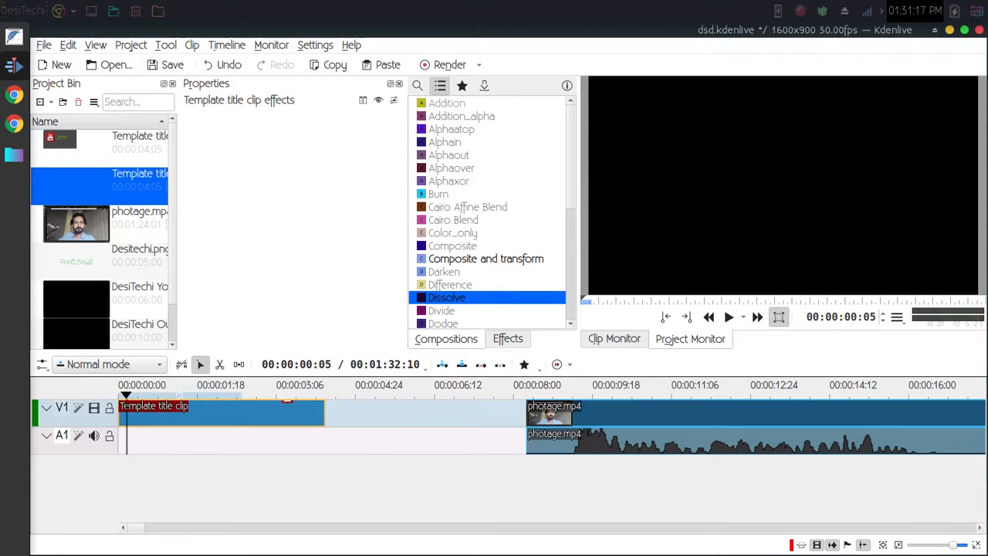
key("Home")
key("space")
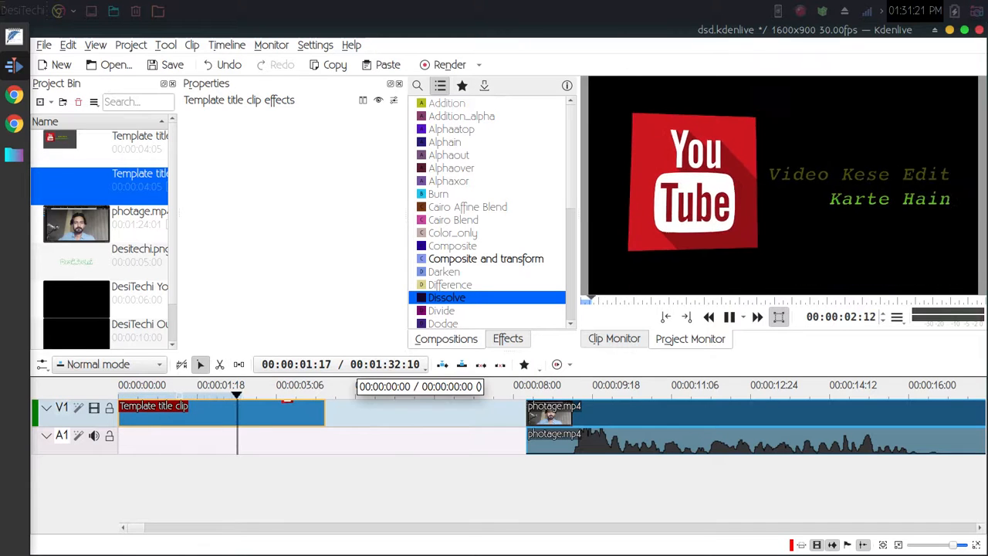
key("space")
- Move photage.mp4 directly against the end of the title clip and play across the cut from about 00:00:03:27
left_click_drag(355, 394, 311, 395)
left_click_drag(556, 417, 352, 412)
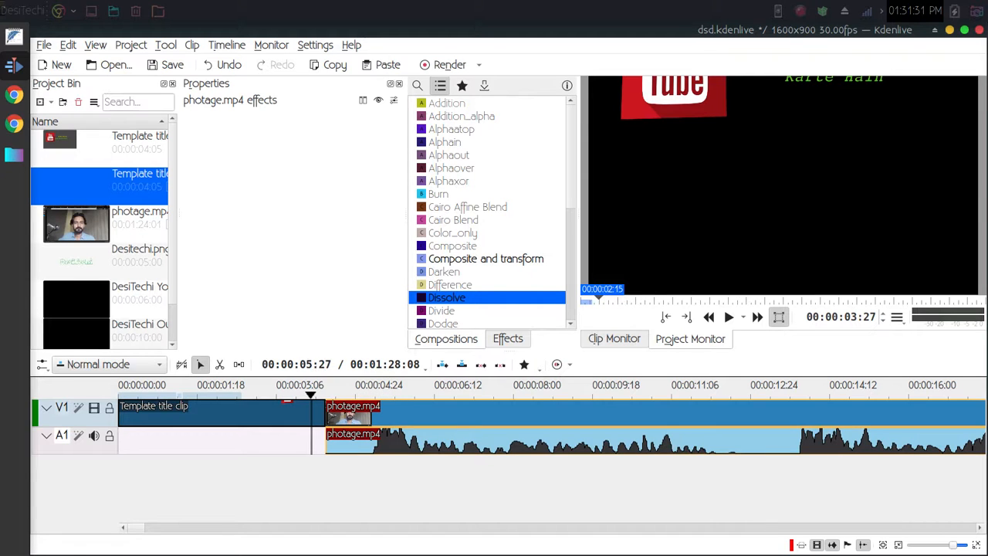
key("space")
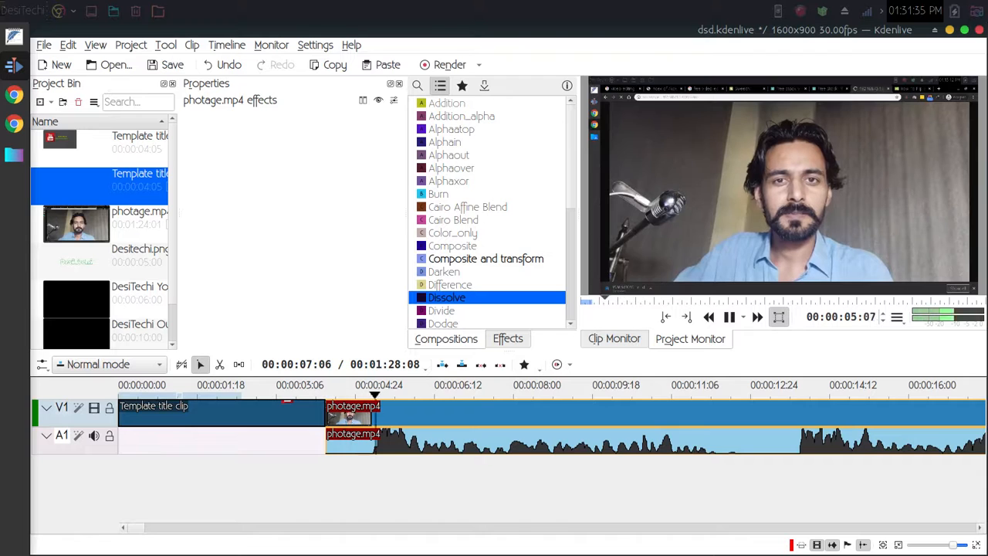
key("space")
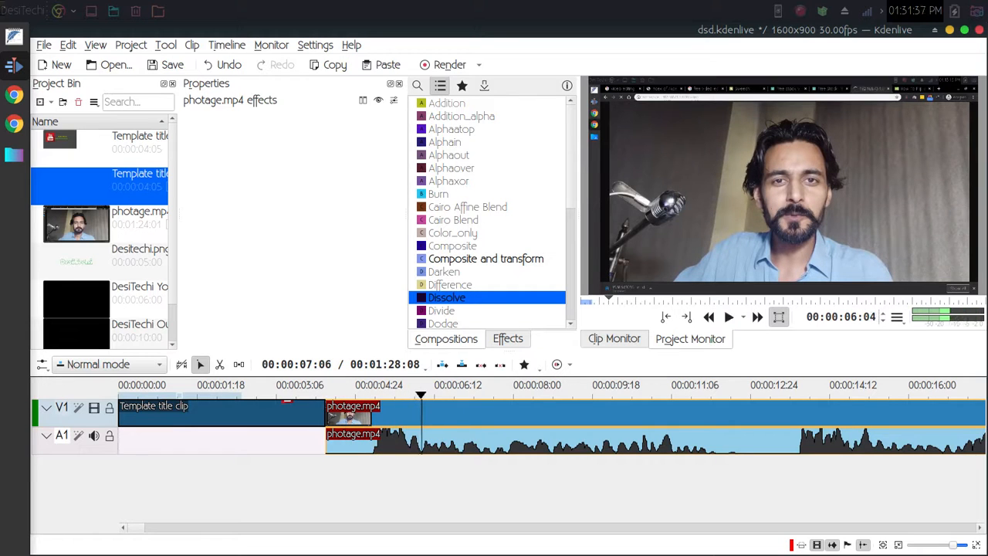
scroll(455, 221, "down", 4)
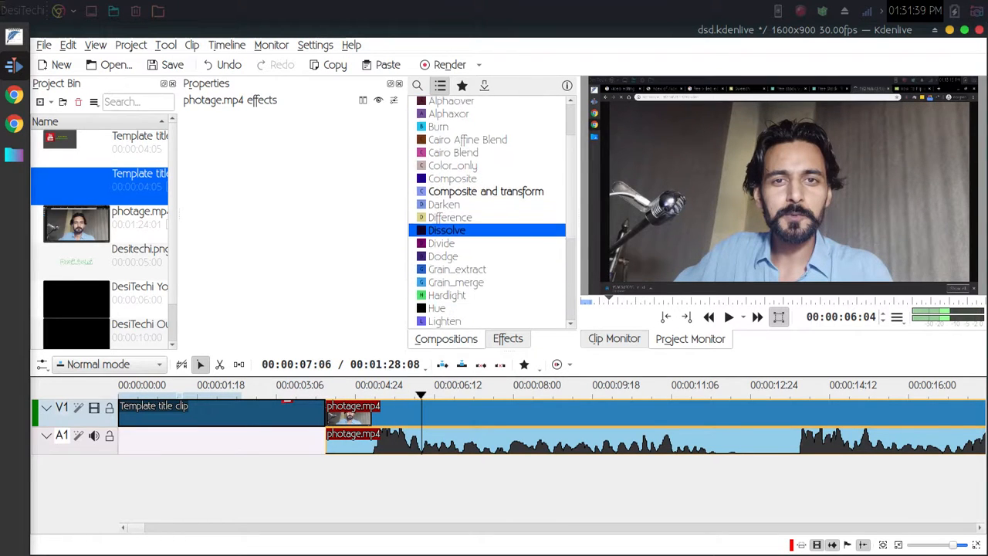
scroll(456, 227, "down", 3)
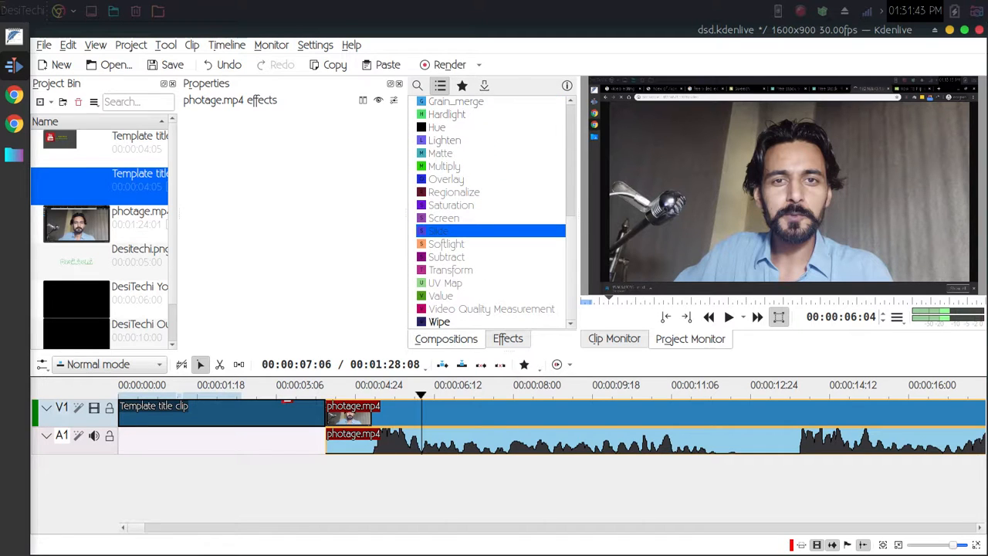
scroll(456, 230, "up", 7)
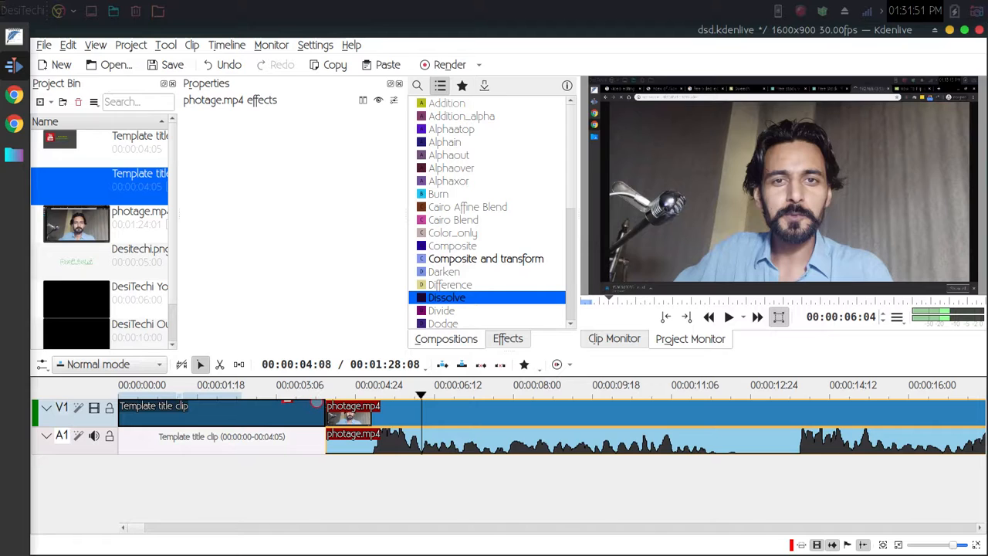
- Add a Fade to Black at the title clip's end and a Fade from Black at photage.mp4's start, and preview the transition
left_click_drag(316, 403, 359, 403)
left_click(273, 390)
key("space")
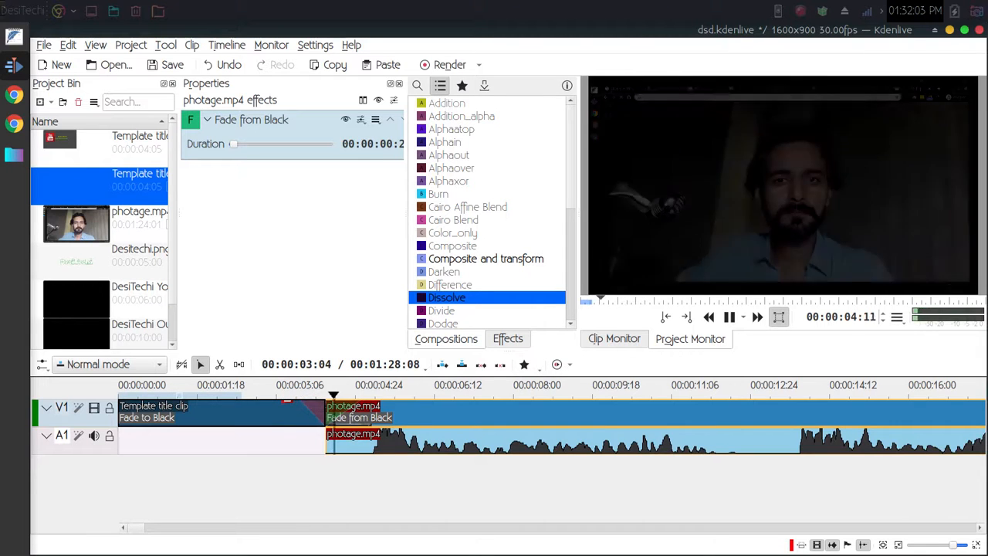
key("space")
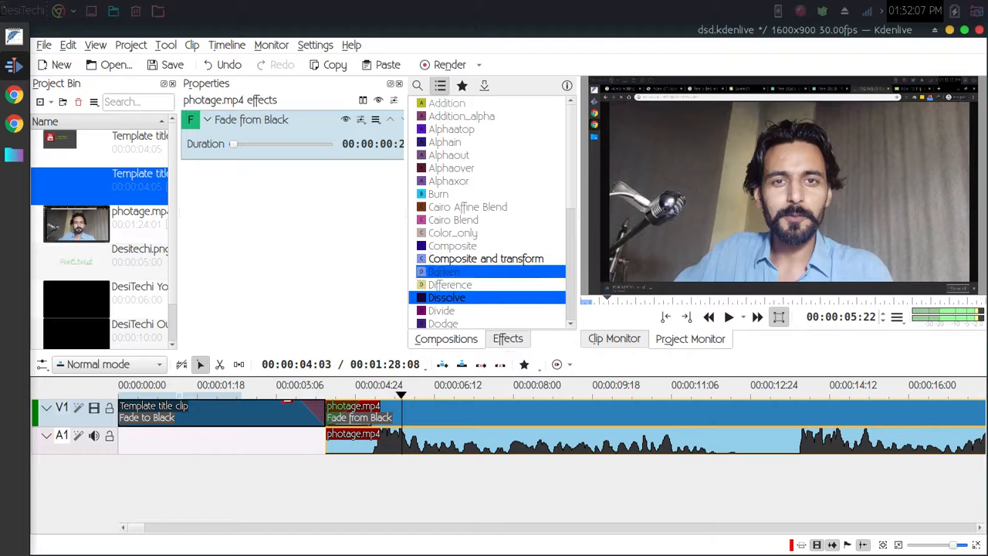
- Play photage.mp4 on to about 00:00:13:01 and cut it with the Razor tool at about 00:00:13:08
scroll(486, 271, "down", 3)
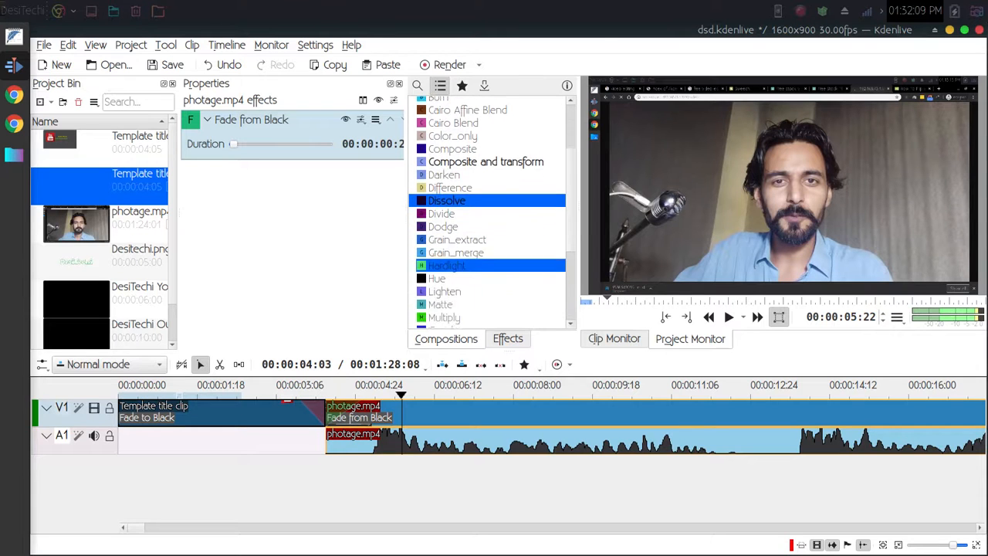
scroll(487, 271, "down", 4)
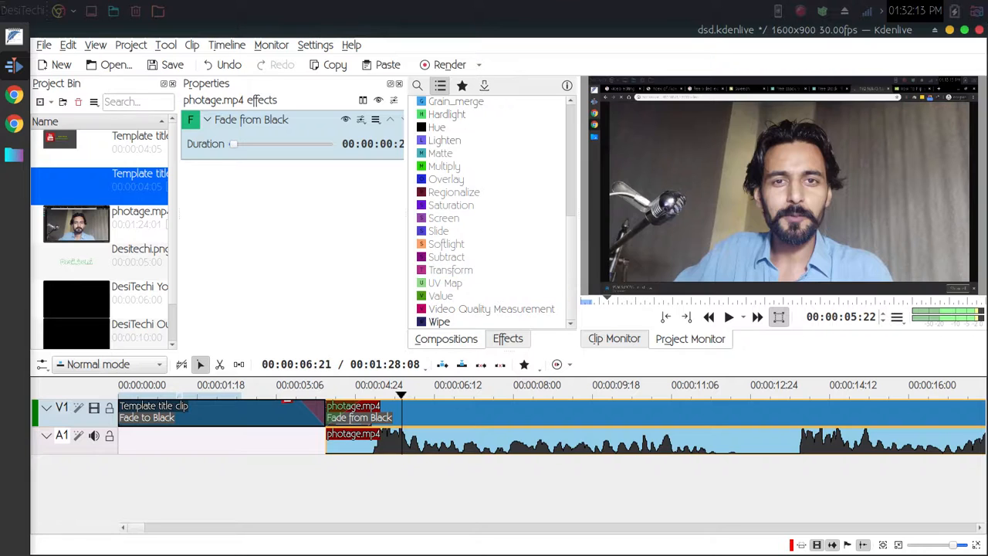
key("space")
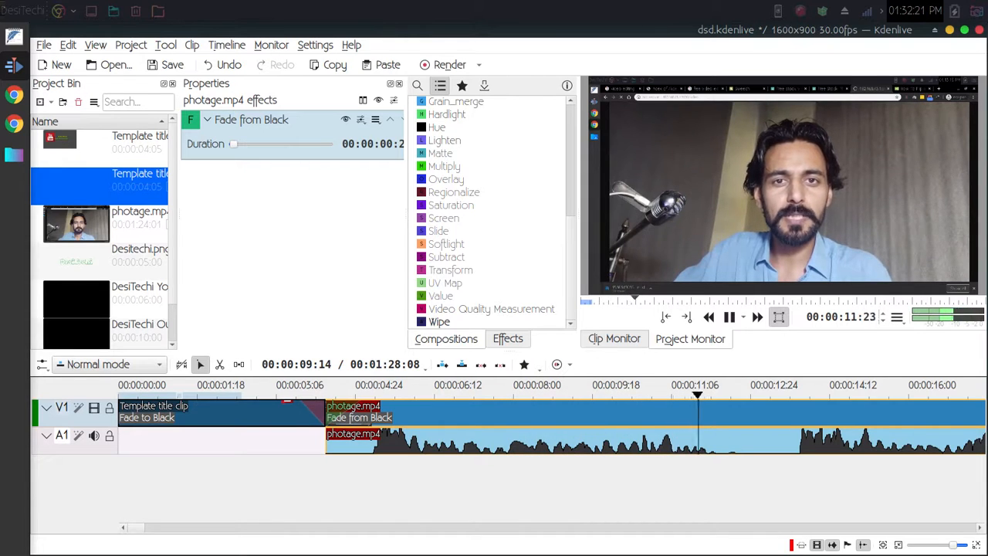
key("space")
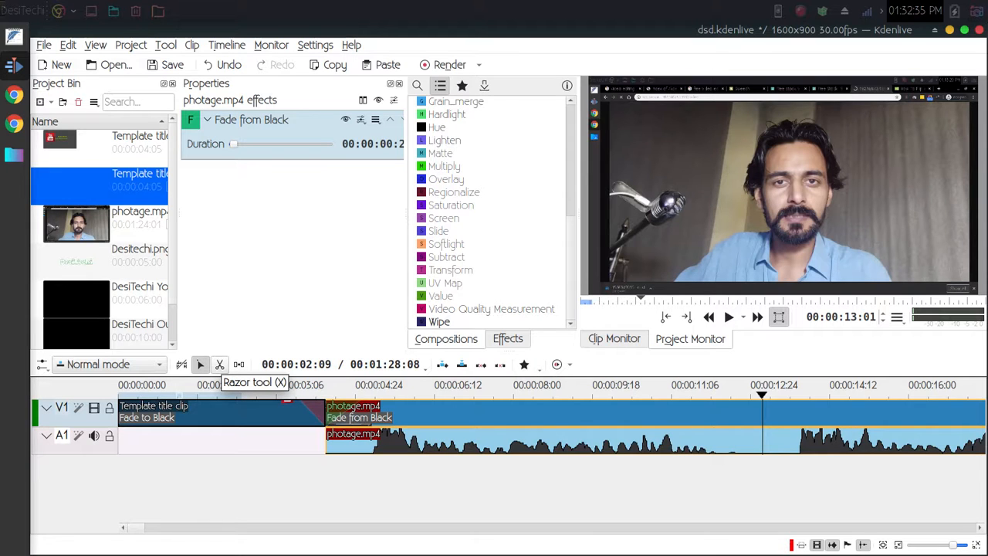
left_click(219, 363)
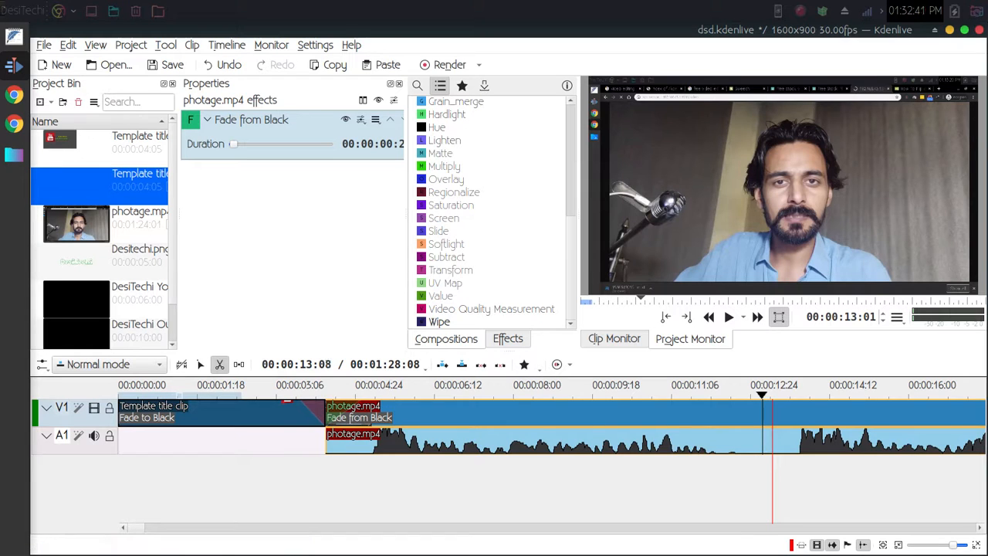
left_click(771, 421)
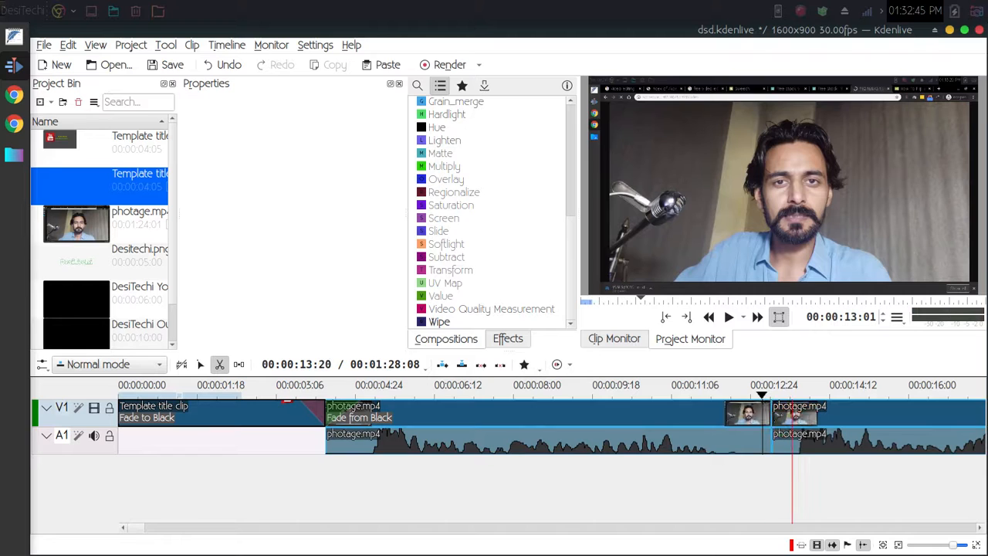
- Move the second part of photage.mp4 later on the timeline to start at about 26 seconds, opening a gap after the cut
key("s")
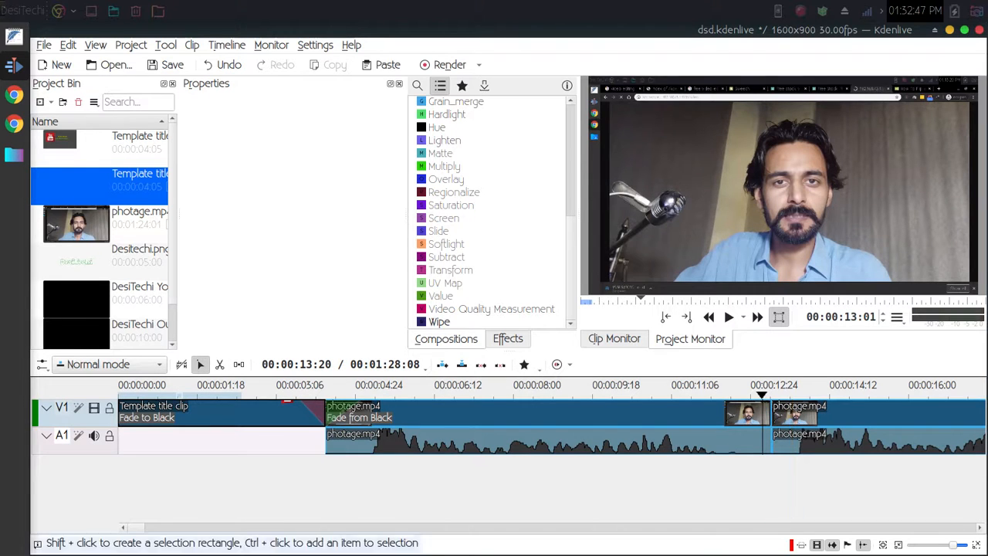
left_click_drag(849, 417, 894, 417)
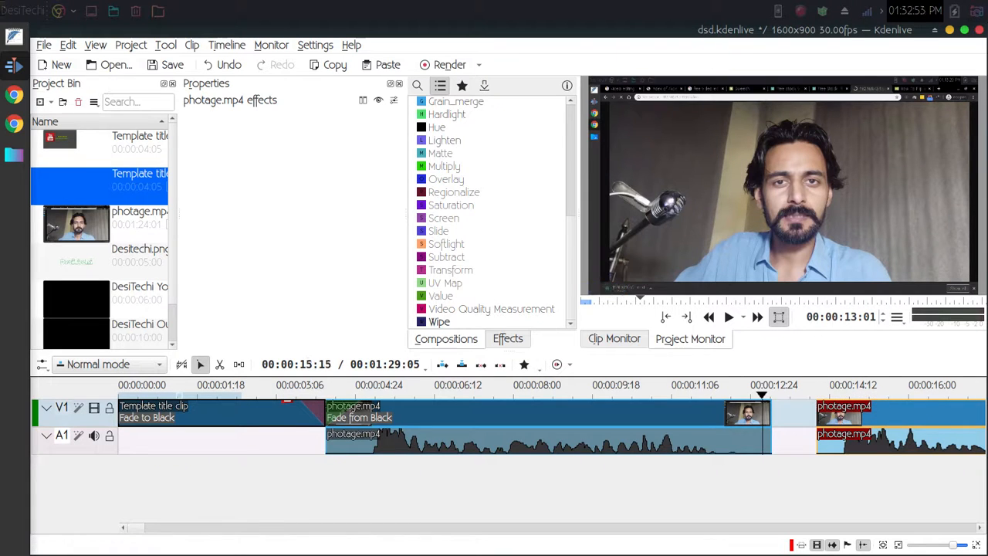
scroll(509, 423, "down", 3, "ctrl")
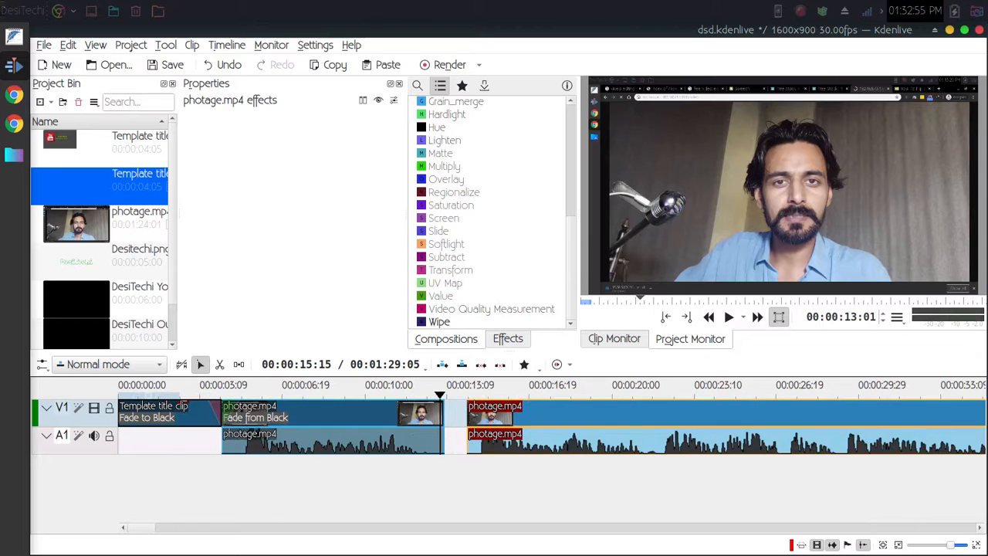
left_click_drag(619, 416, 908, 415)
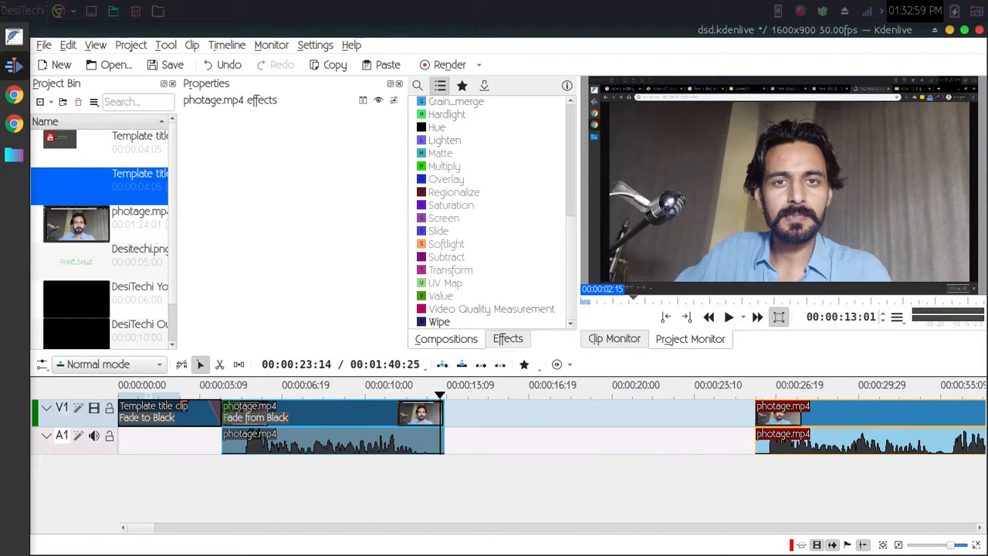
- Place DesiTechi YouTube intro Video 2.mp4 directly after the first photage.mp4 part and move the second part directly against the intro's end
left_click_drag(176, 216, 275, 216)
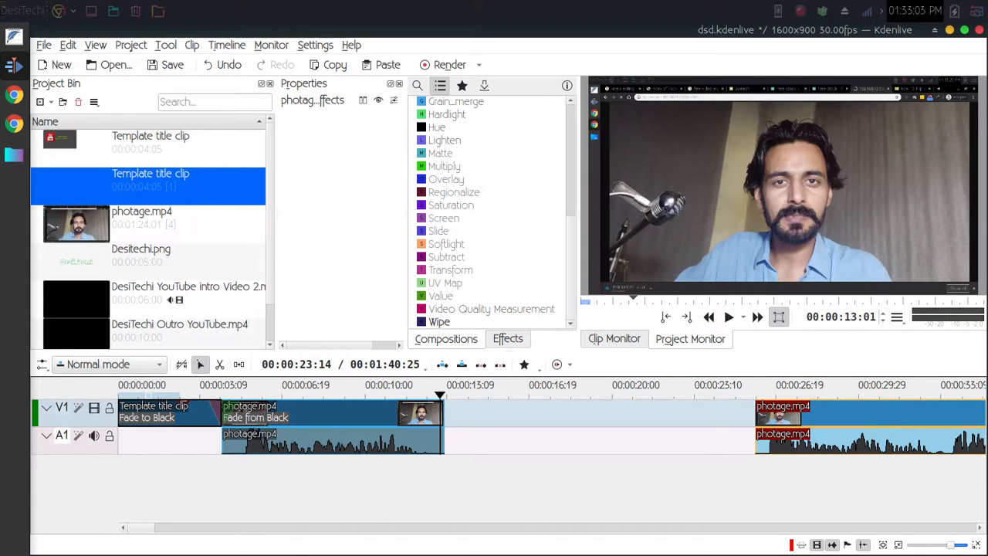
left_click_drag(116, 289, 467, 416)
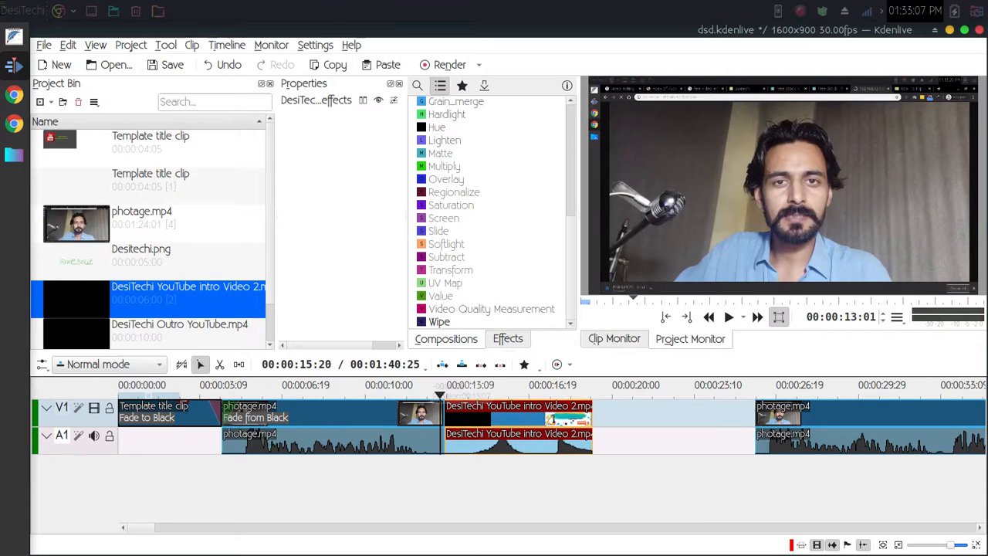
left_click_drag(832, 421, 668, 420)
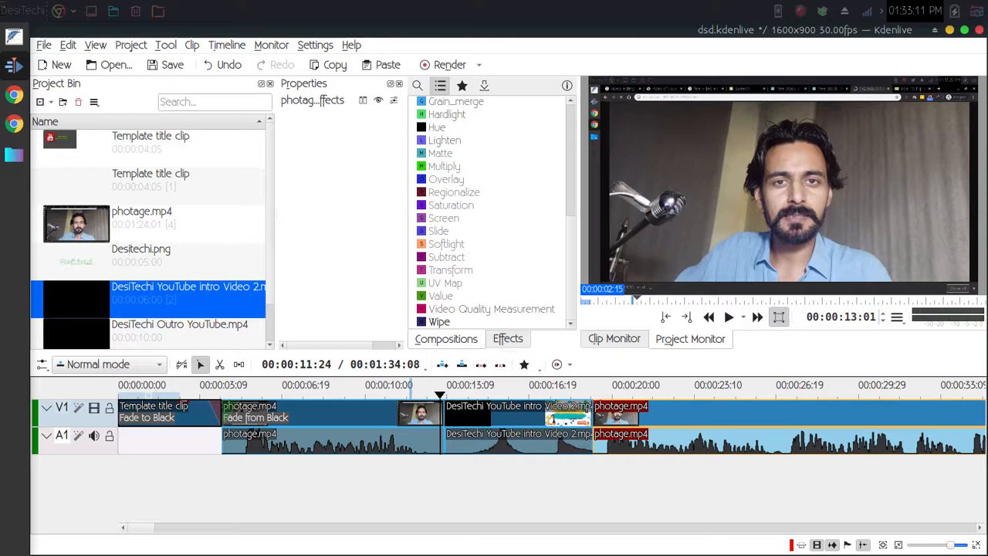
- Preview the inserted intro video and the return to photage.mp4, finishing at about 00:00:21:06
key("space")
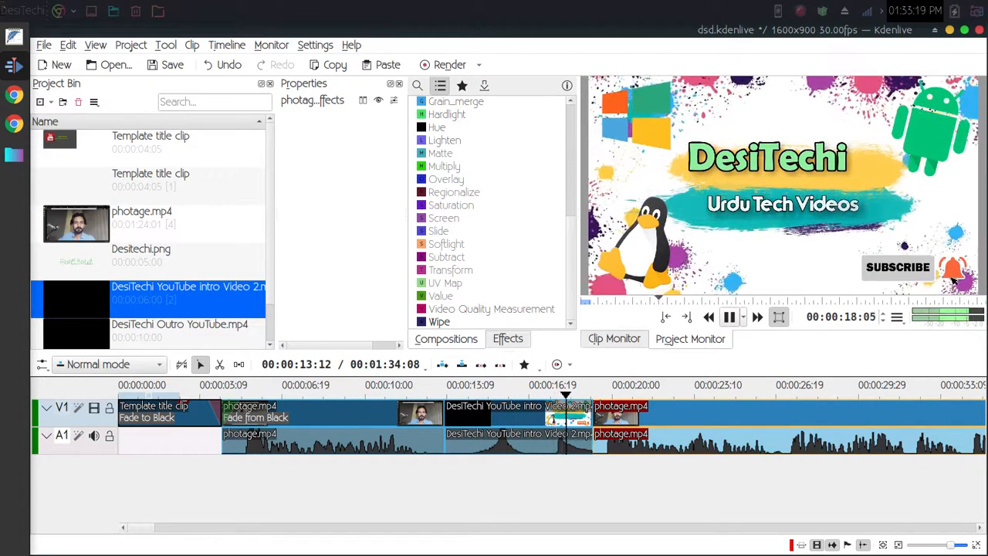
key("space")
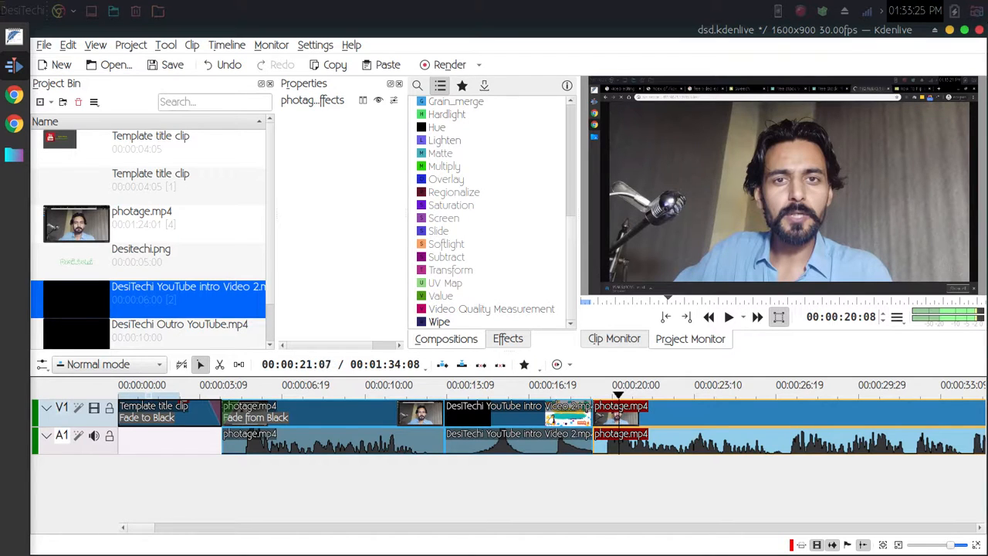
left_click_drag(622, 393, 643, 393)
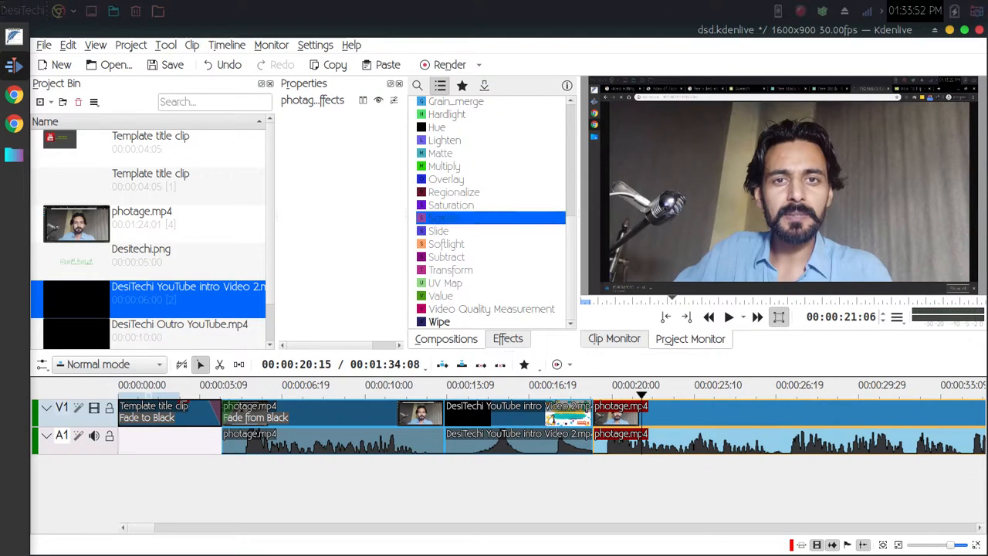
- Add a Wipe composition at the end of the first photage.mp4 part, just before the intro video
key("Down")
key("Down")
key("Down")
key("Down")
key("Down")
key("Down")
key("Down")
key("Down")
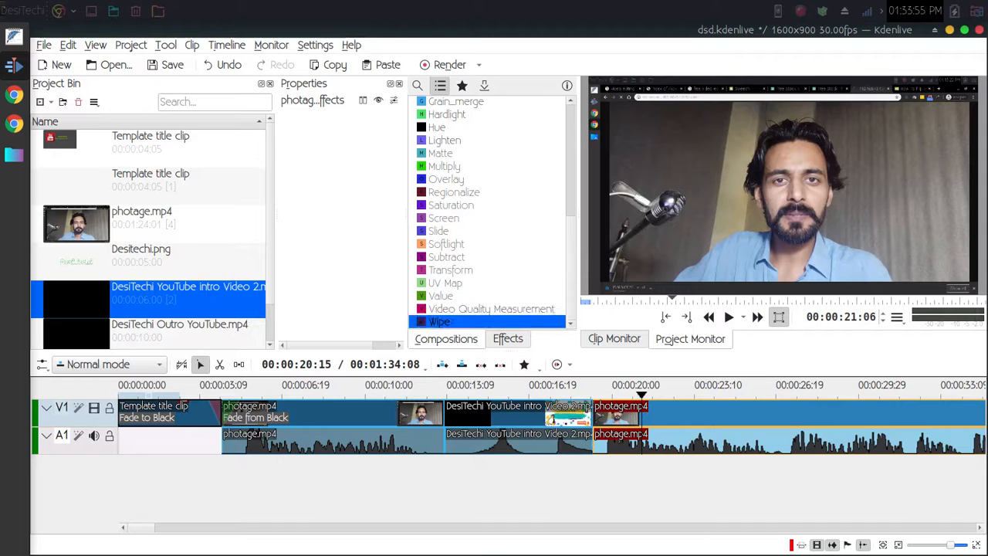
left_click_drag(438, 321, 439, 417)
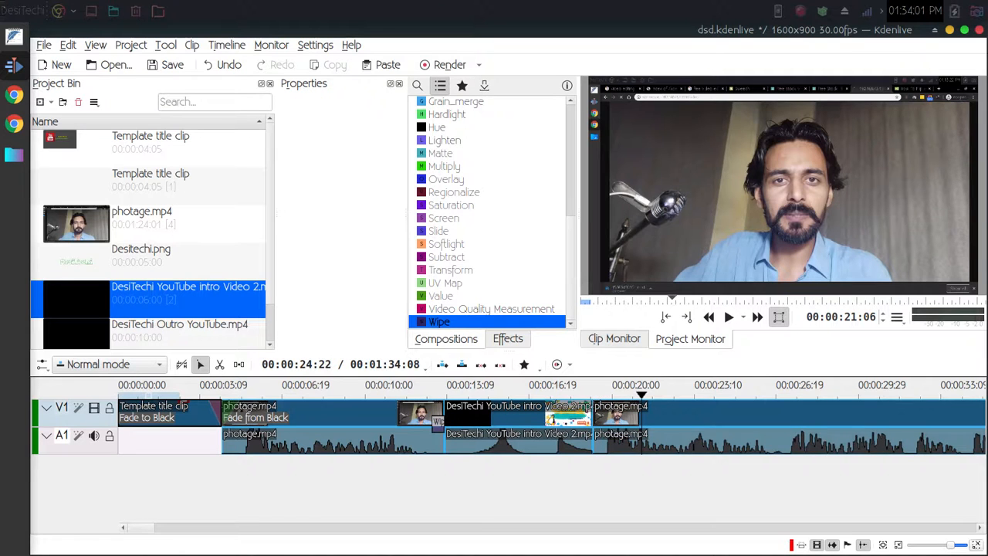
- Extend the Wipe across the cut into the start of the intro video and preview the transition
left_click(975, 545)
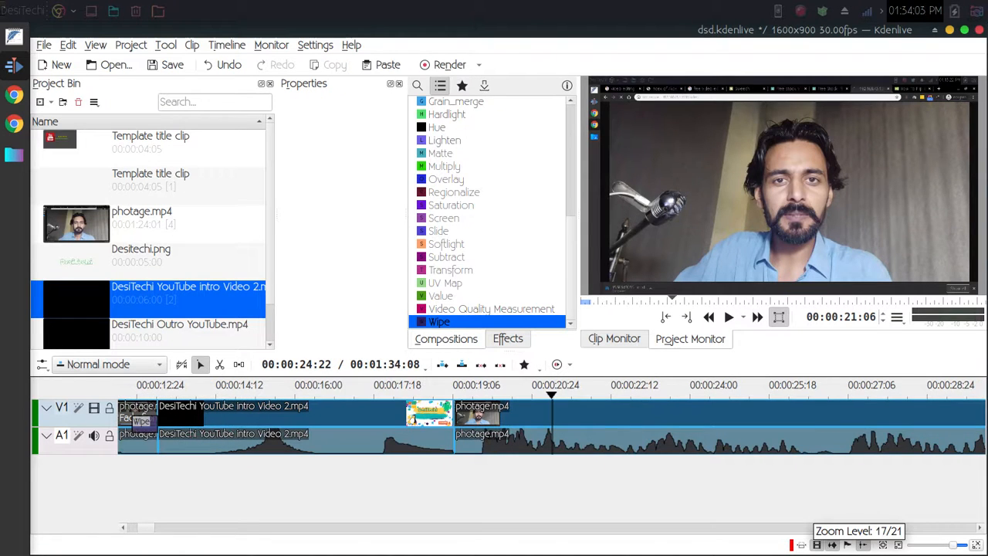
left_click(976, 545)
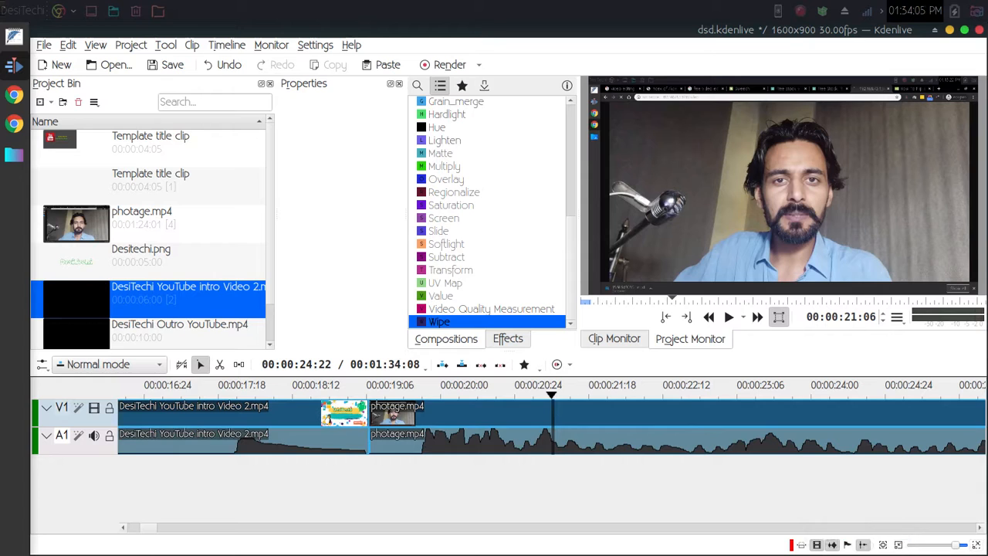
left_click_drag(150, 528, 147, 528)
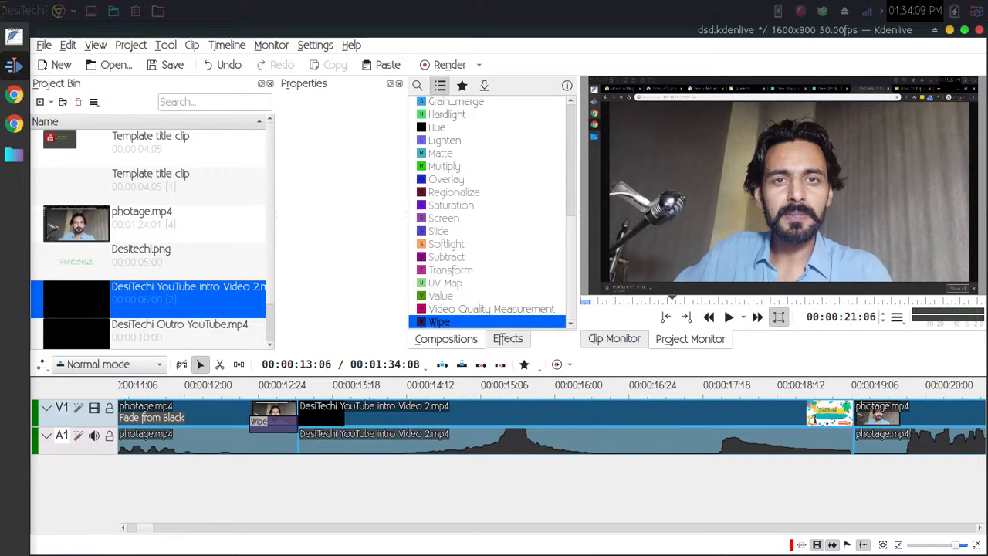
left_click_drag(296, 423, 349, 423)
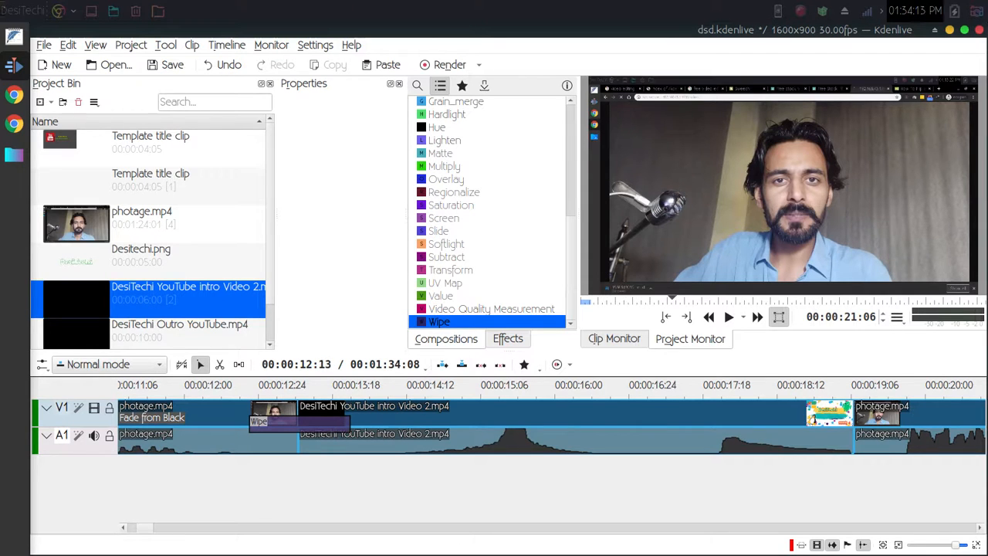
left_click(210, 389)
key("space")
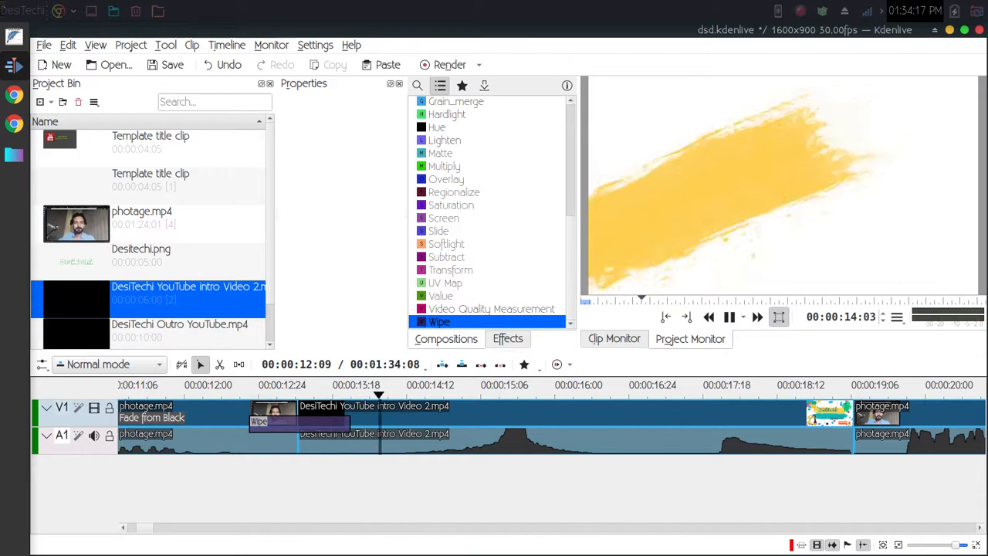
key("space")
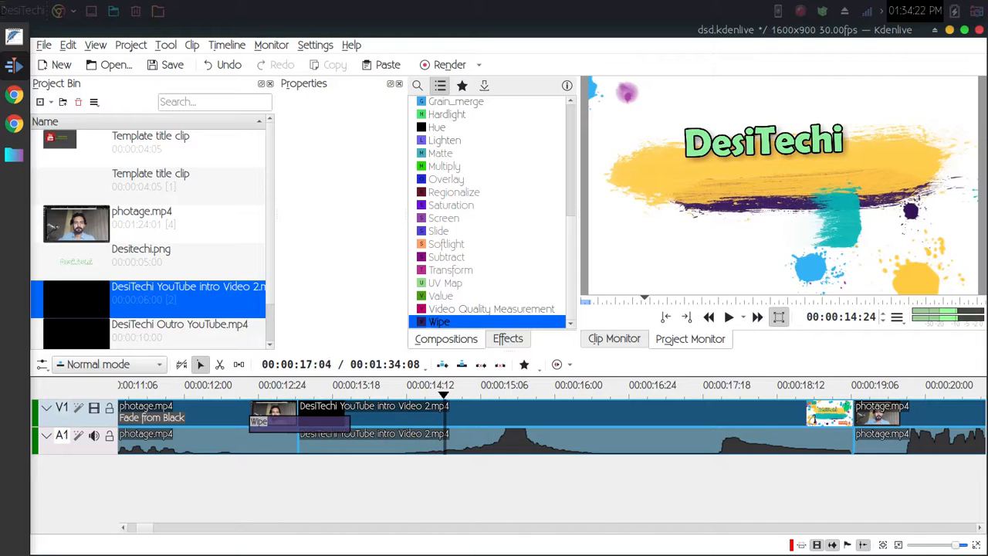
- Add a second Wipe at the intro video's end, preview it, and extend it over the start of the following photage.mp4 part
left_click_drag(440, 321, 815, 412)
left_click(779, 390)
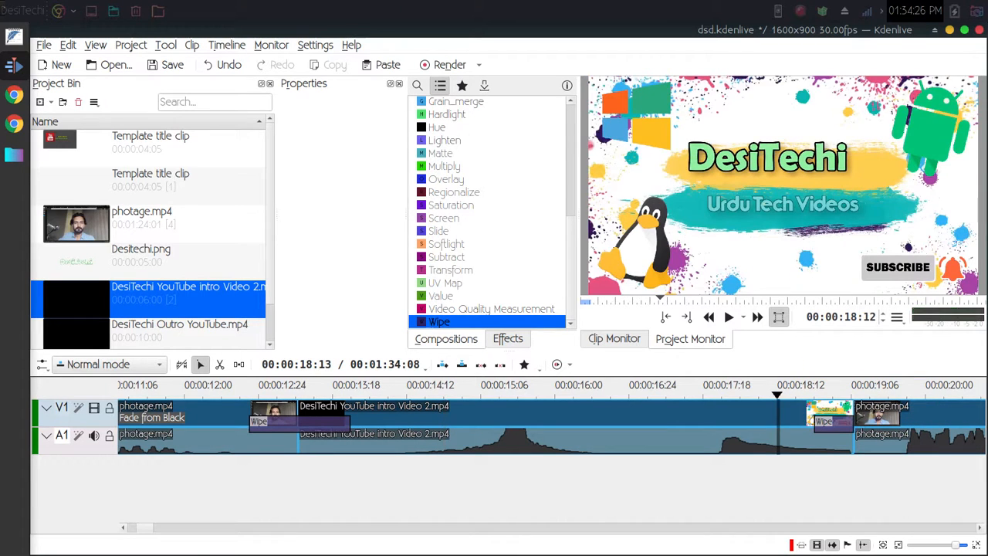
key("space")
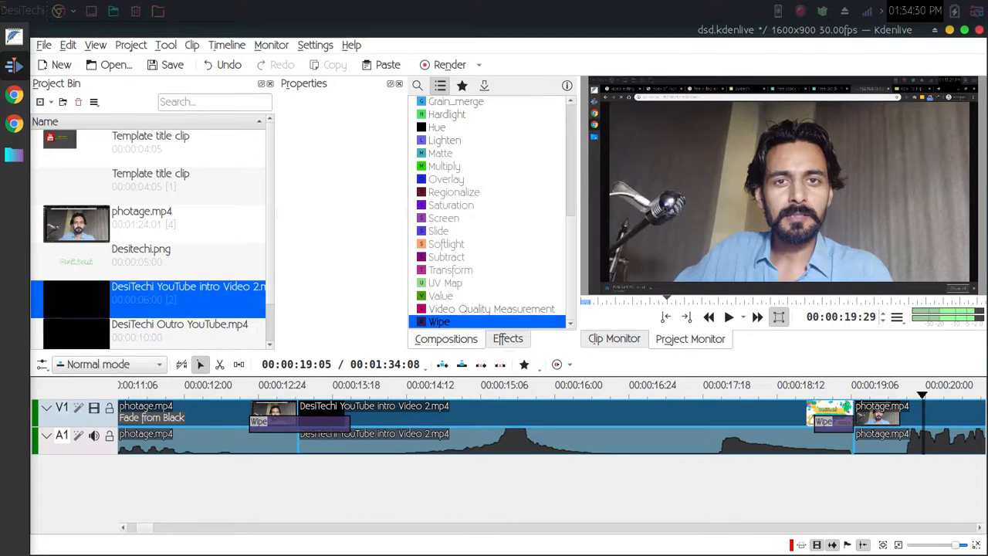
left_click(846, 423)
left_click_drag(853, 423, 894, 424)
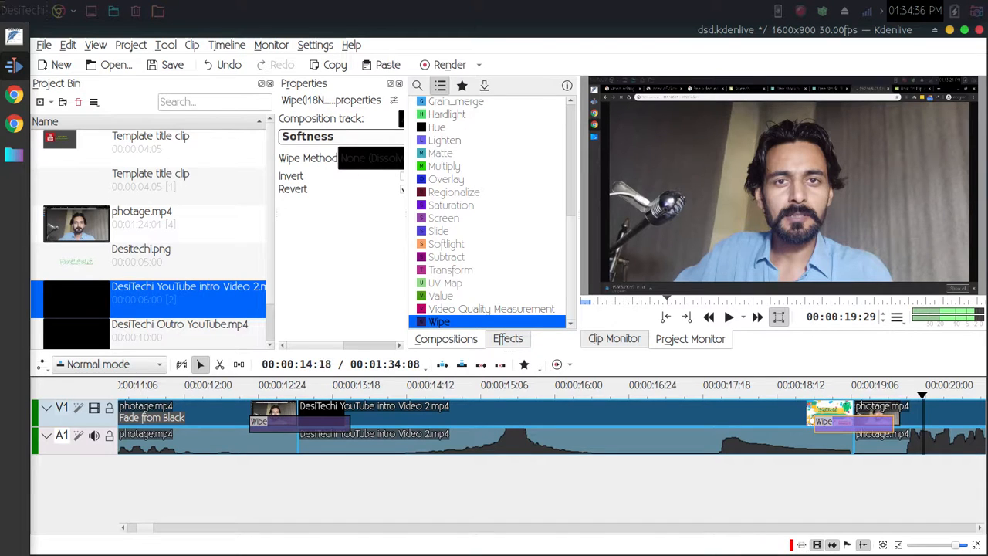
- Show the timeline in a wider view and play photage.mp4 onward from about 00:00:19:29
scroll(509, 425, "right", 5)
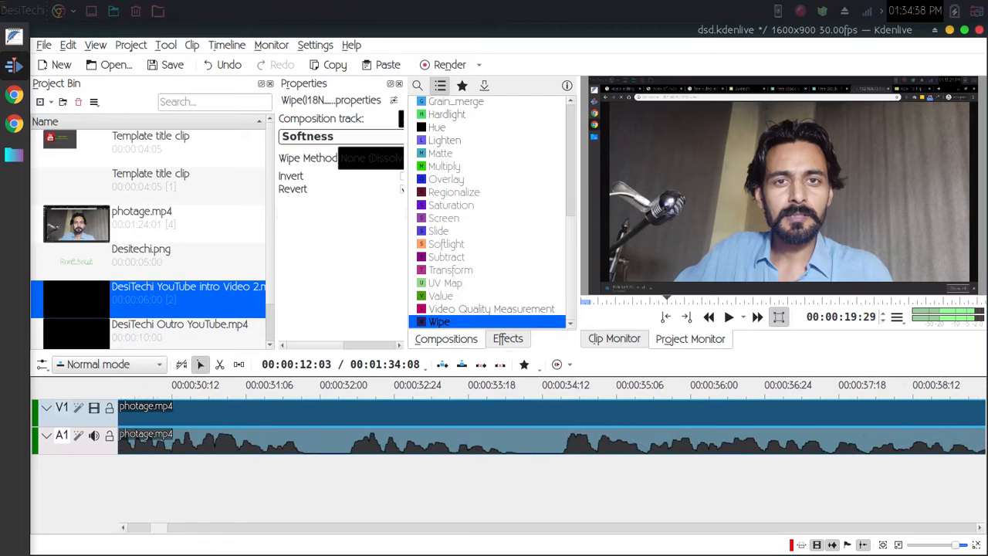
left_click(899, 545)
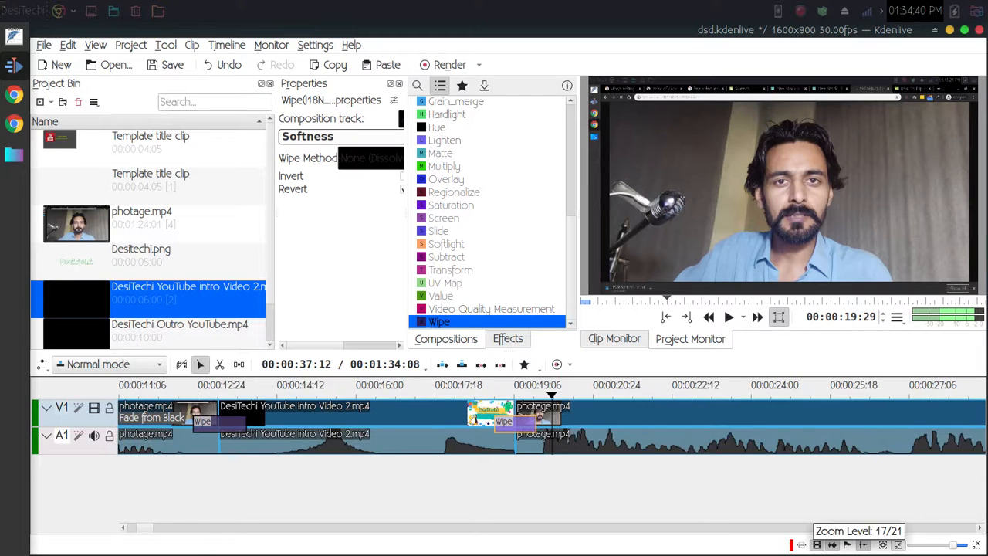
left_click(898, 545)
left_click(898, 545)
left_click(899, 545)
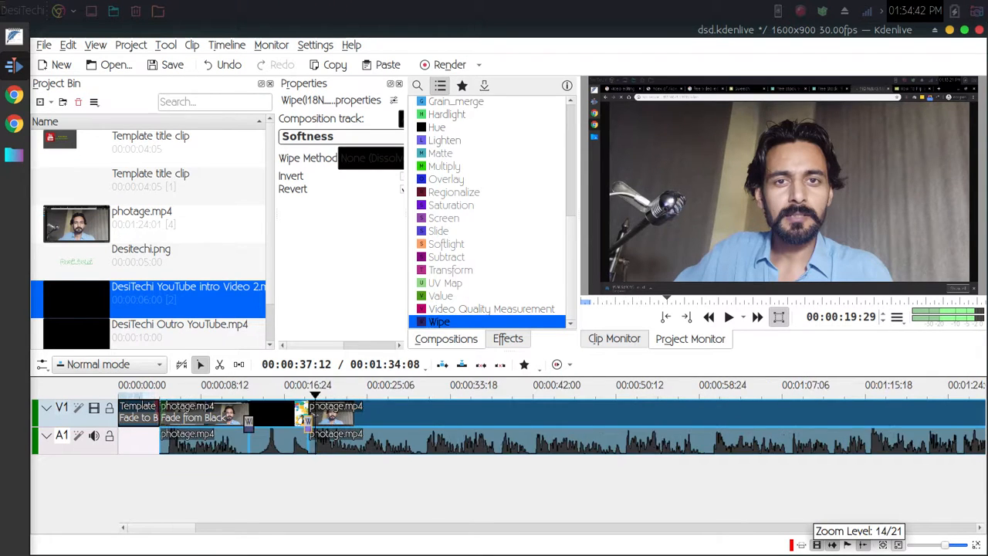
key("space")
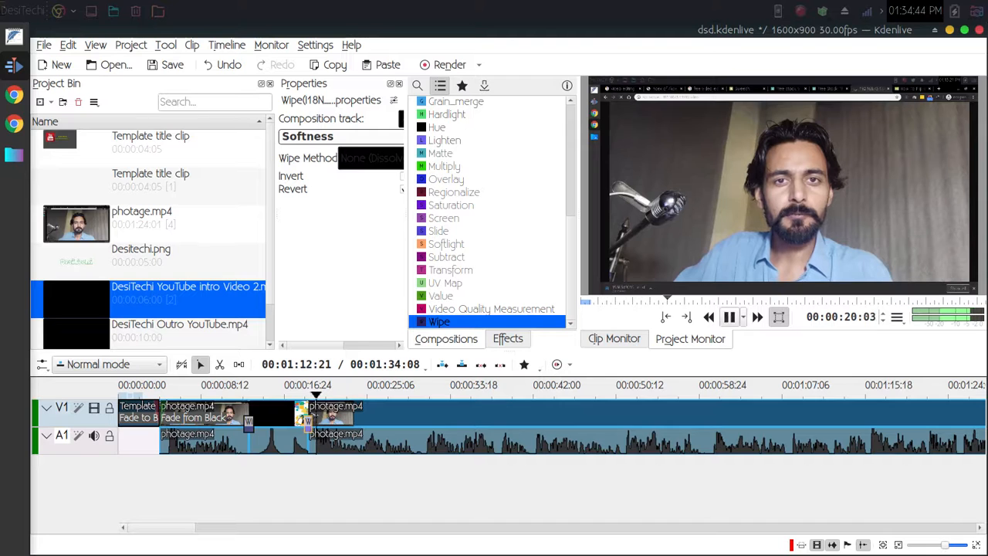
key("space")
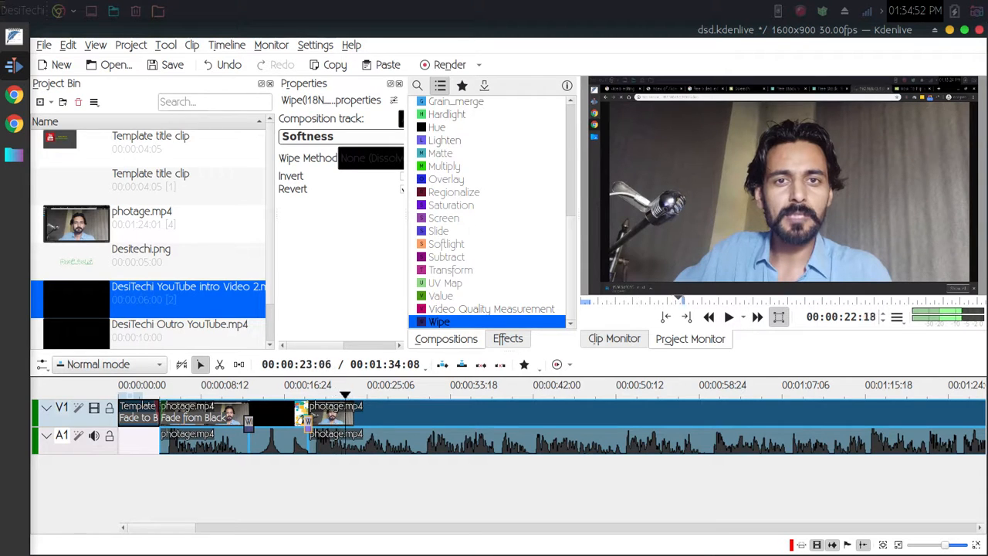
- Find the next cut point in the second photage.mp4 part and split the clip at about 00:00:30:20
left_click(402, 386)
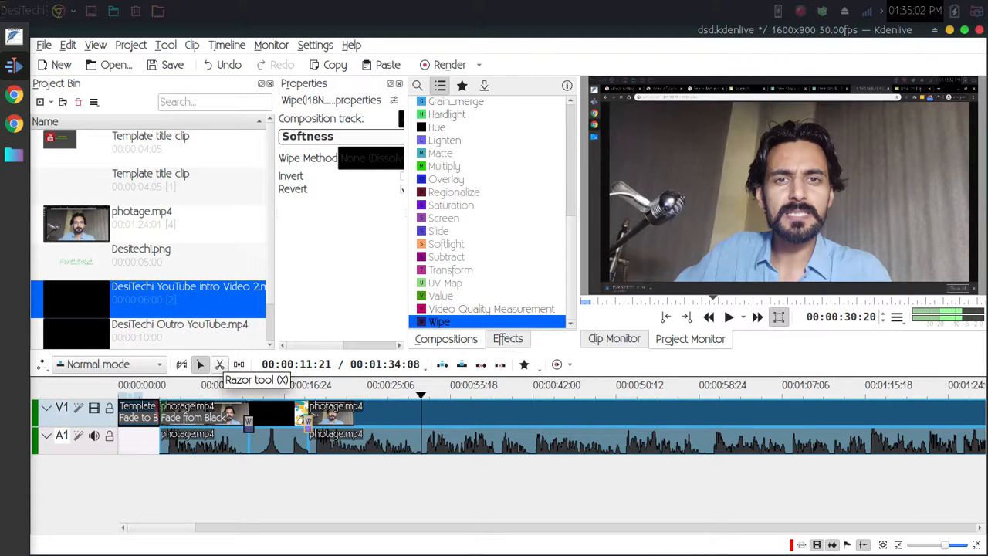
left_click(220, 364)
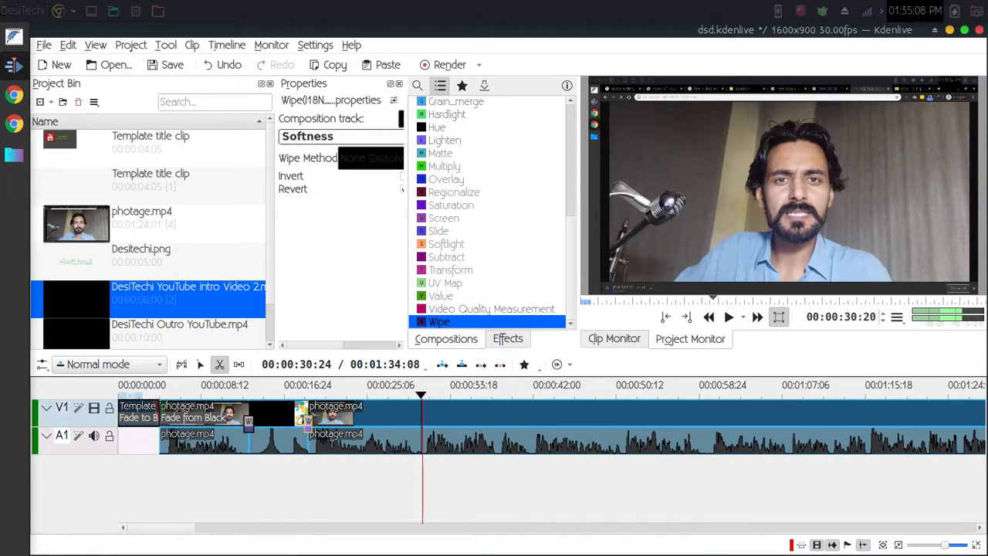
left_click(422, 416)
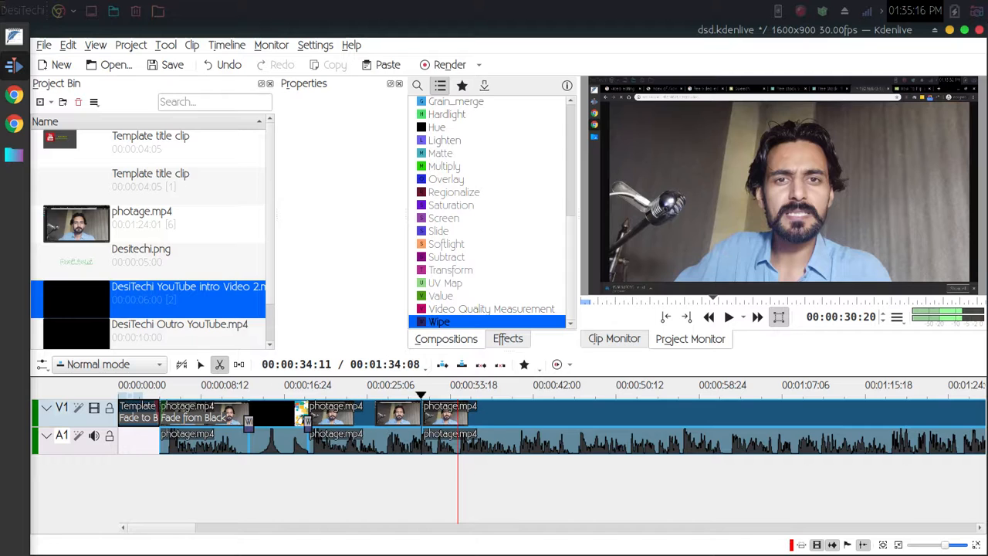
- Split the third photage.mp4 part at about 00:00:34:11 and separate the short piece from the footage on both sides
left_click(458, 417)
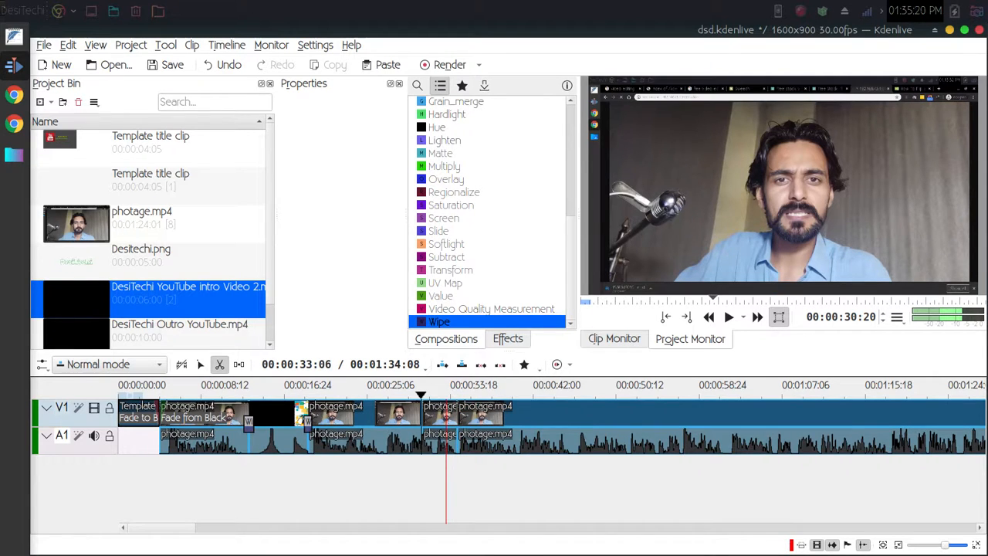
key("s")
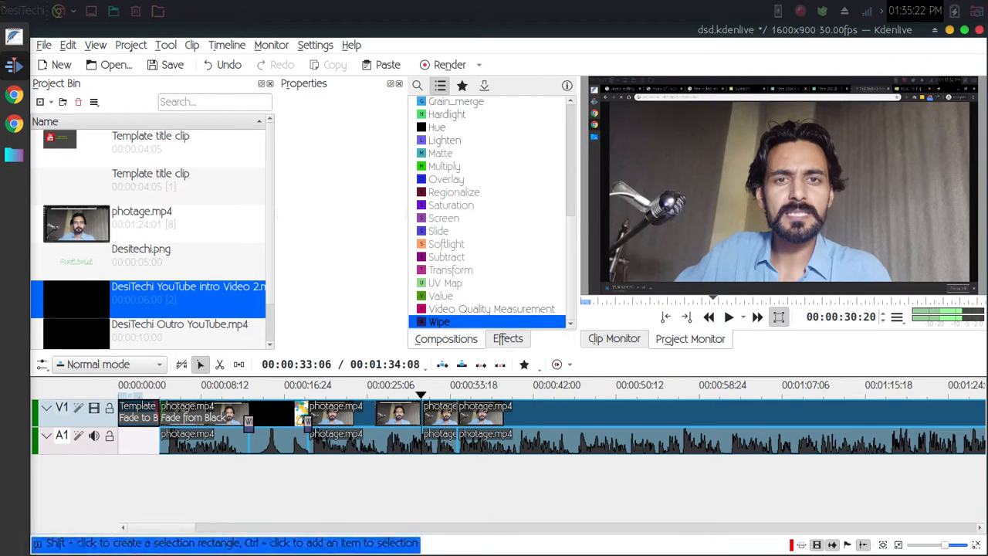
left_click_drag(521, 417, 591, 417)
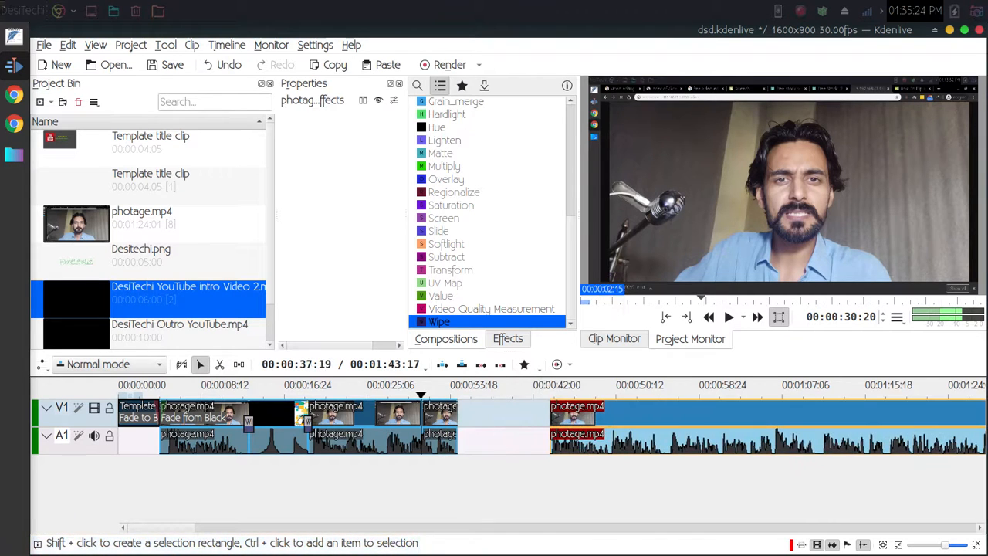
left_click_drag(441, 417, 470, 417)
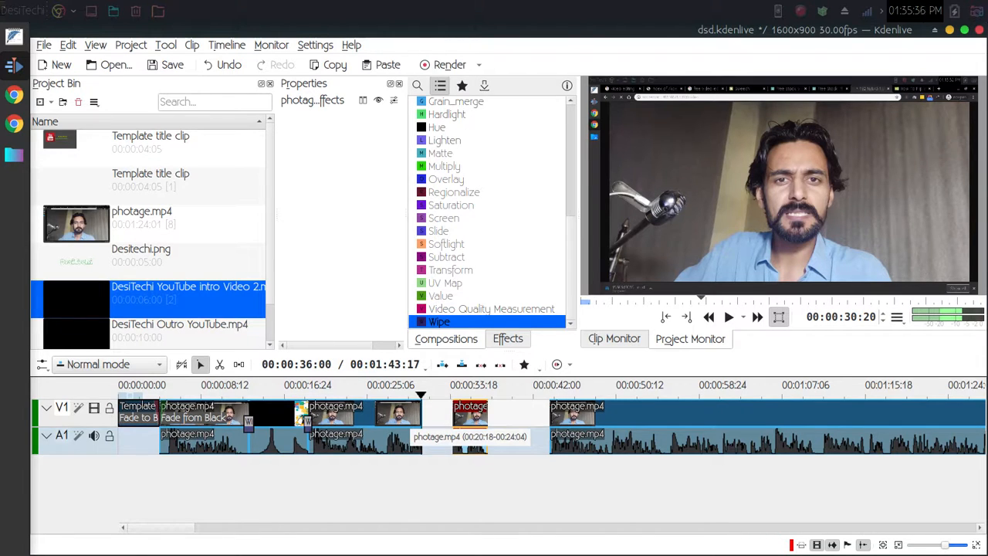
- Ungroup the short photage.mp4 piece's video and audio, then delete its audio
right_click(472, 442)
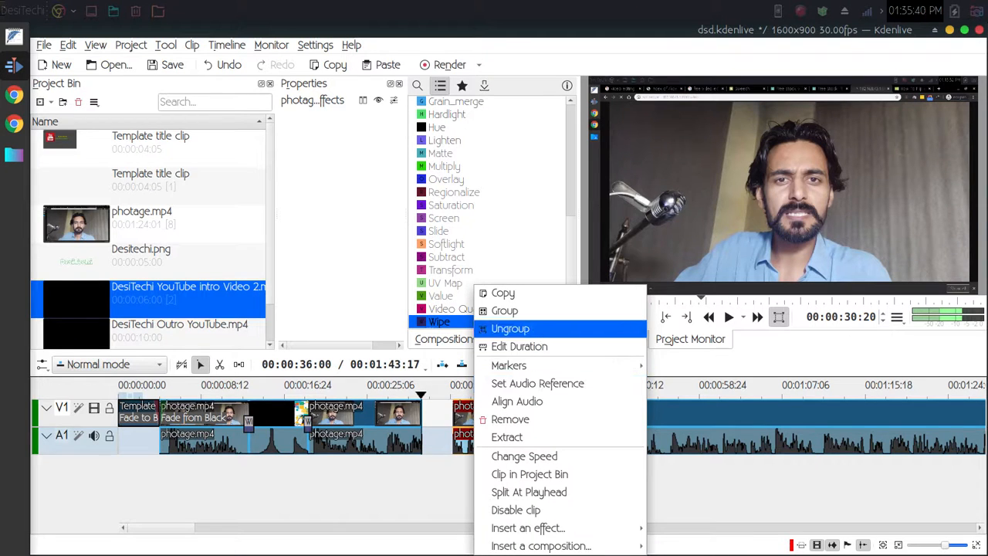
left_click(506, 328)
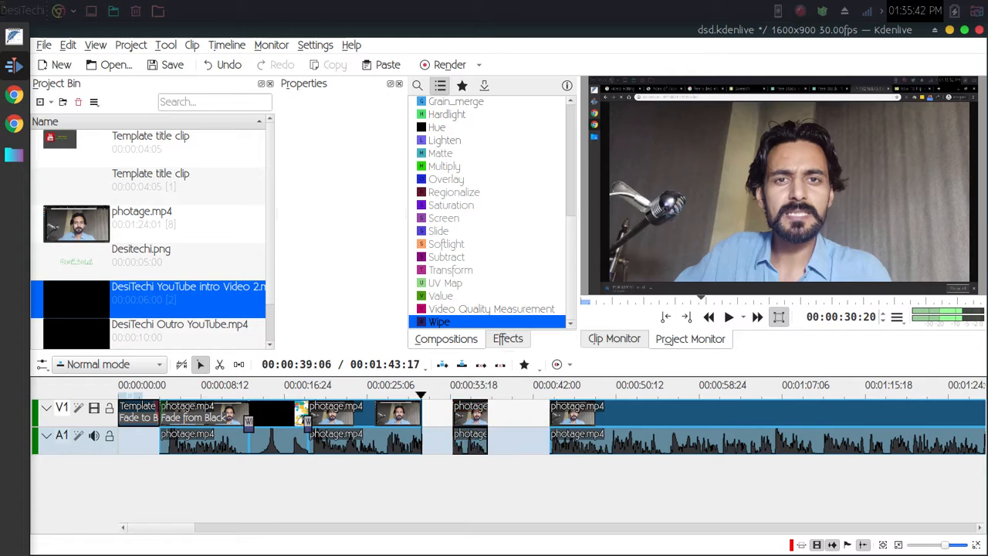
mouse_move(474, 442)
left_mouse_down()
mouse_move(519, 441)
mouse_move(454, 442)
mouse_move(491, 441)
mouse_move(477, 441)
left_mouse_up()
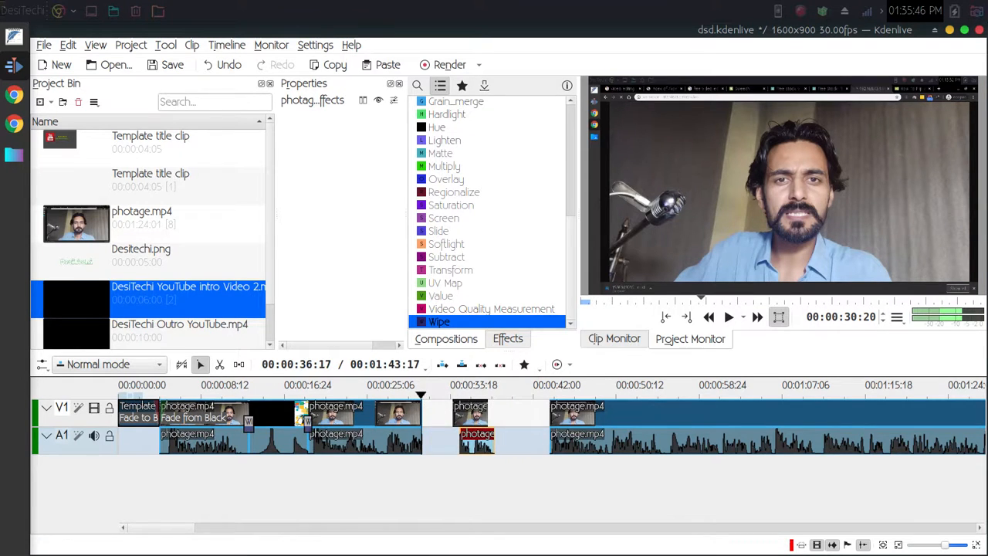
key("Delete")
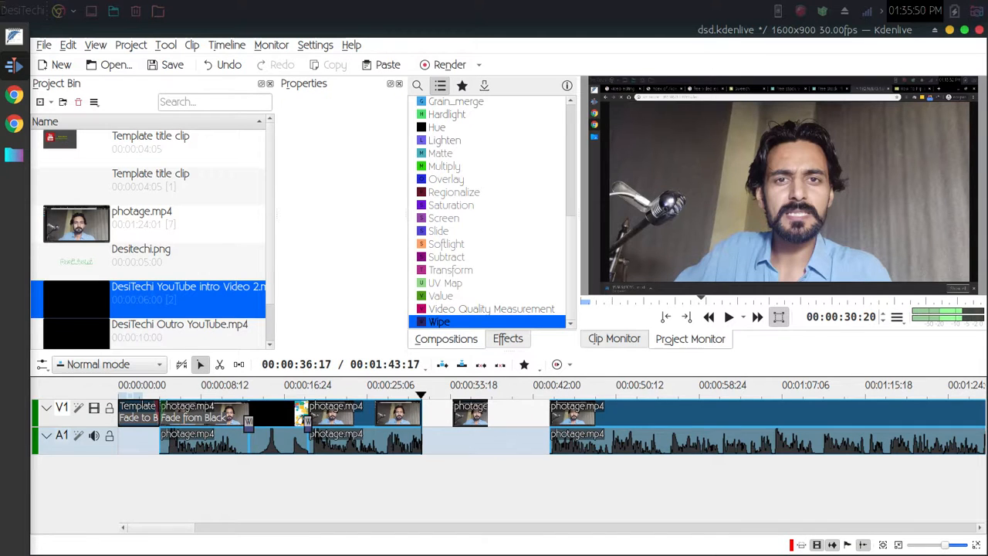
- Delete the short photage.mp4 piece's video and close the gap by joining the remaining footage at 00:00:30:20
left_click_drag(473, 416, 442, 416)
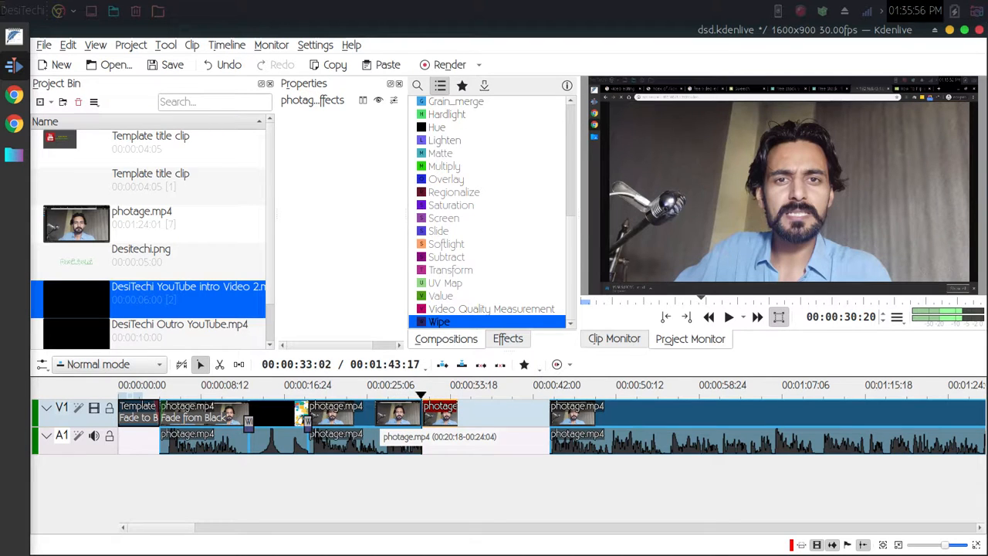
left_click_drag(468, 416, 482, 415)
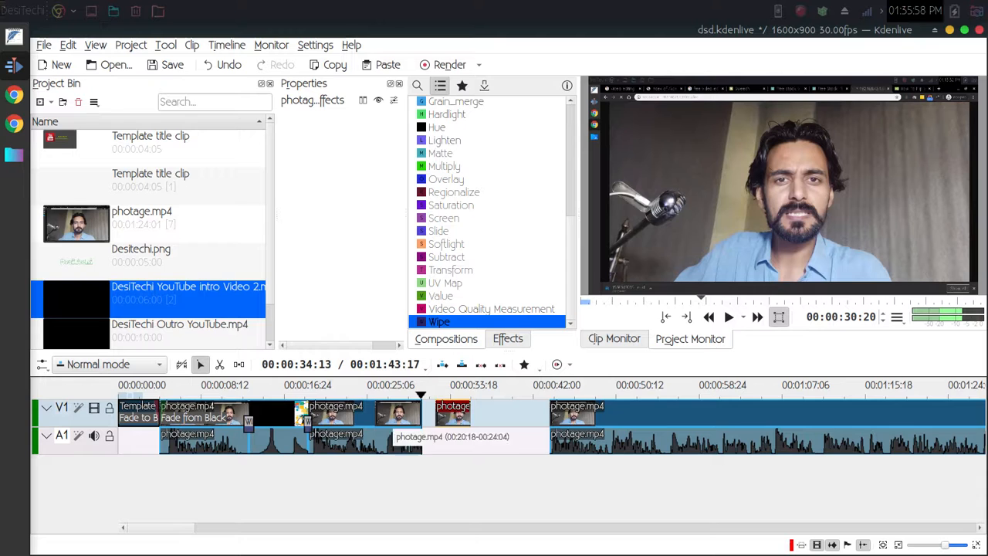
key("Delete")
left_click_drag(600, 415, 490, 415)
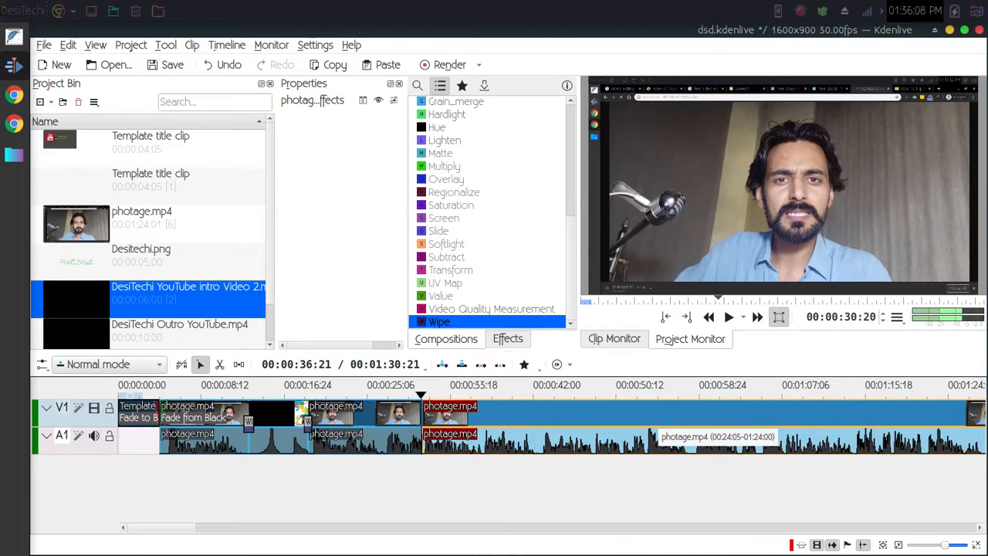
- Group all clips and transitions on the timeline and test that they move together
key("ctrl+a")
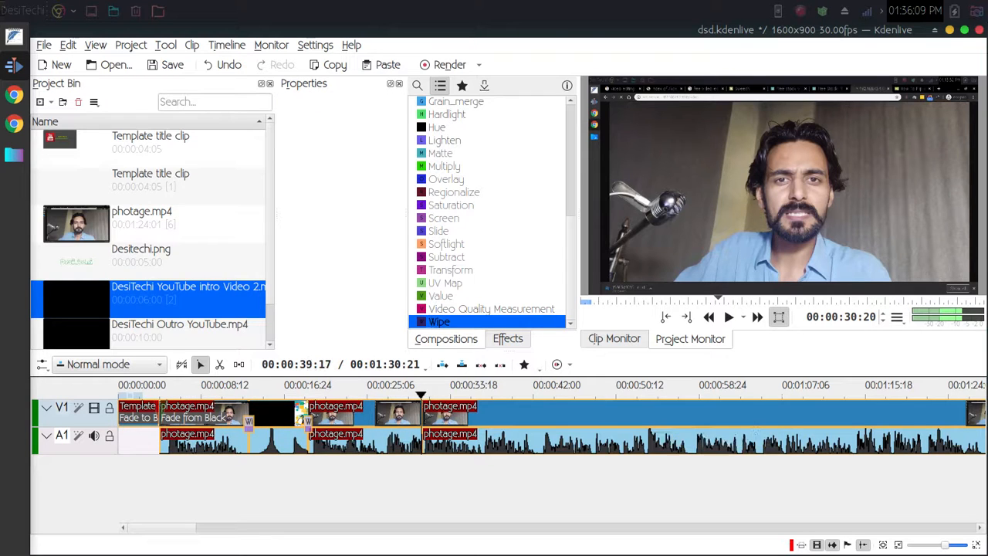
right_click(525, 421)
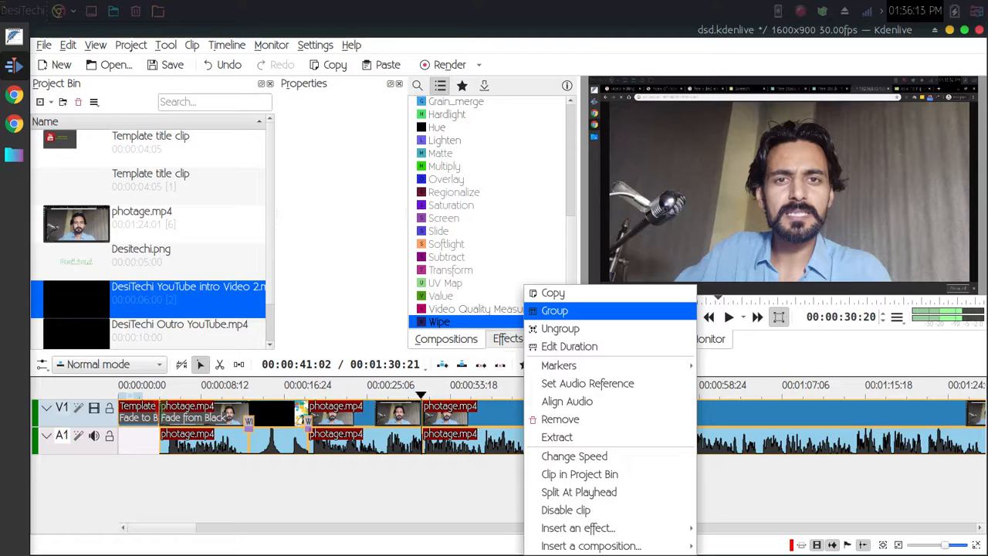
left_click(554, 310)
left_click_drag(532, 417, 505, 417)
left_click_drag(436, 417, 462, 417)
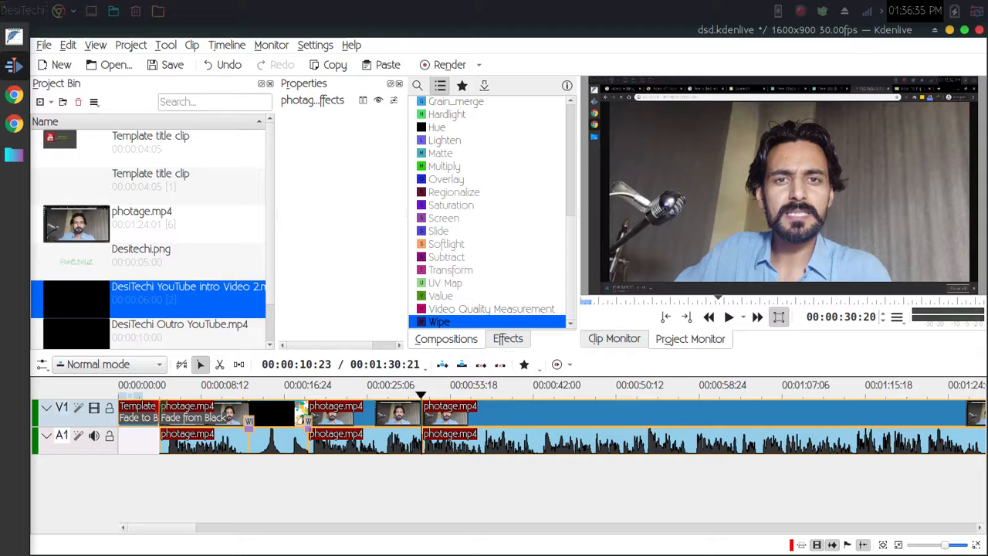
- Add a new video track above V1
left_click(74, 266)
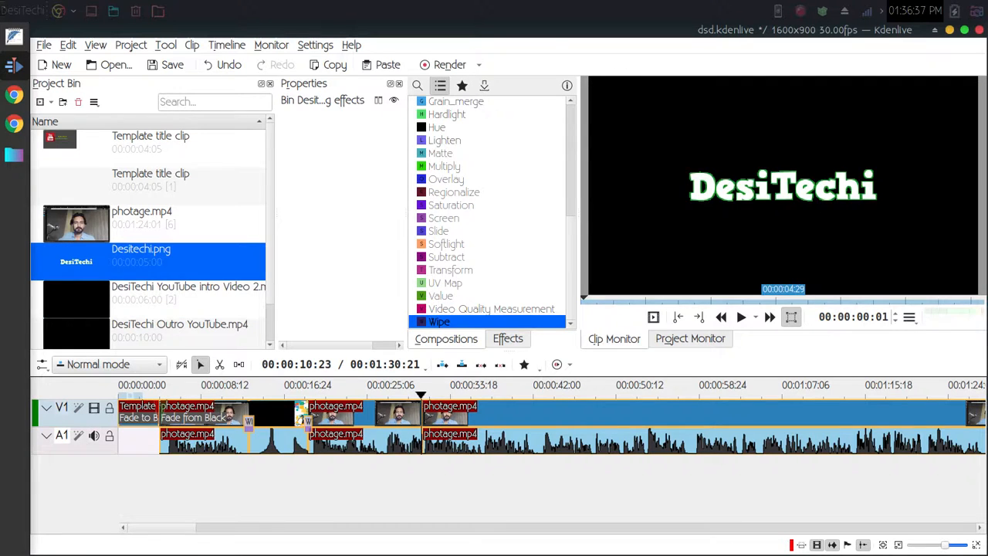
right_click(94, 449)
left_click(90, 419)
right_click(90, 419)
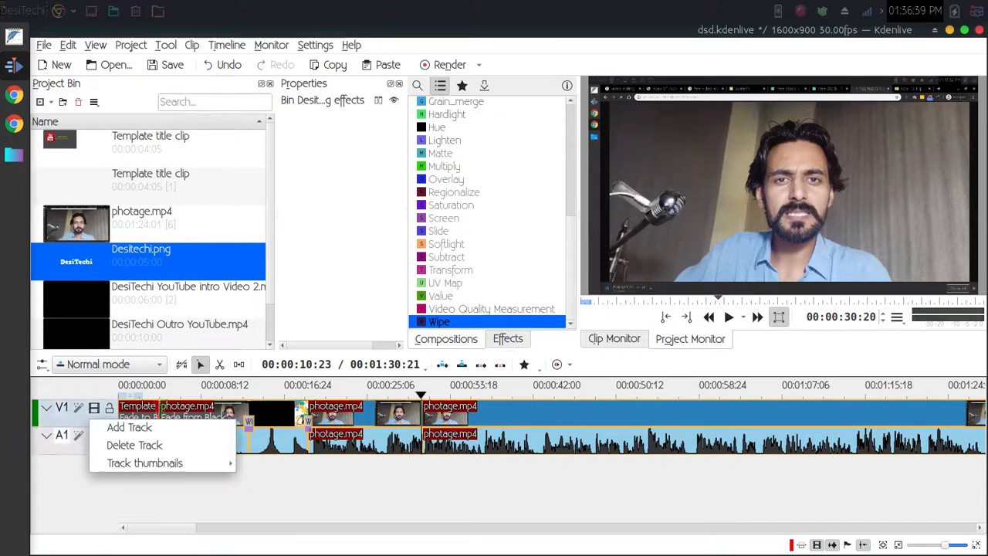
left_click(129, 427)
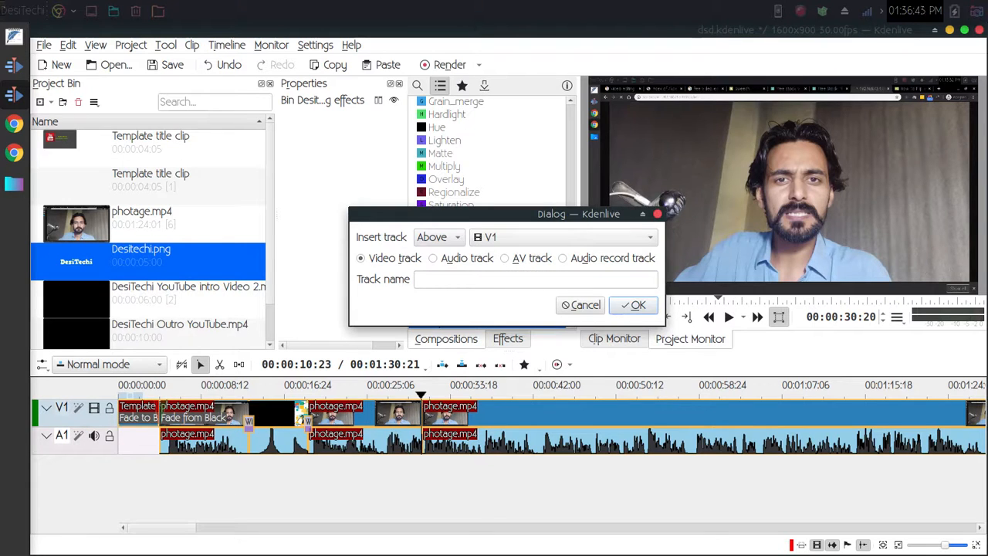
left_click(563, 238)
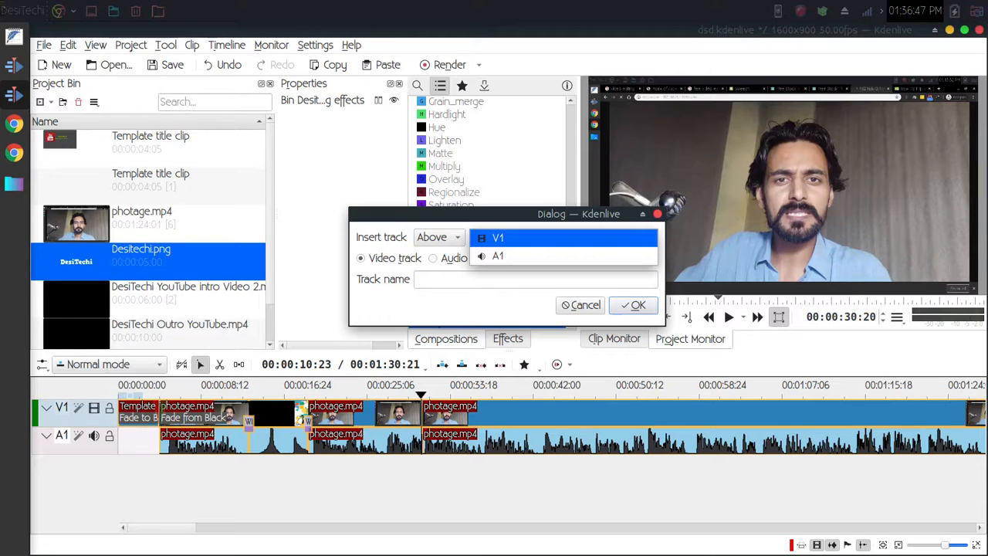
left_click(579, 238)
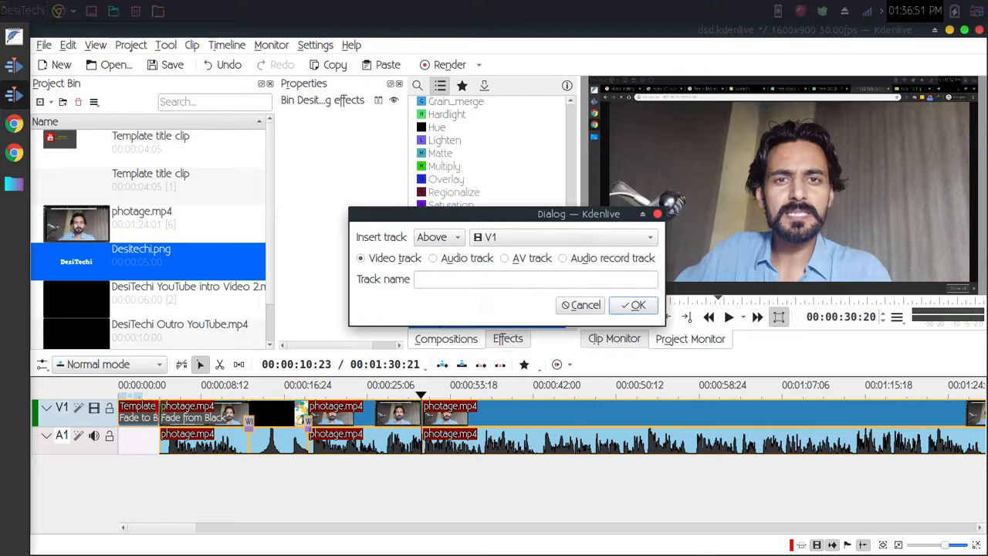
left_click(633, 305)
- Place Desitechi.png on track V2 from just after the intro video, about 01:03:25 long, and check it over photage.mp4 around 00:00:25:20
left_click(281, 413)
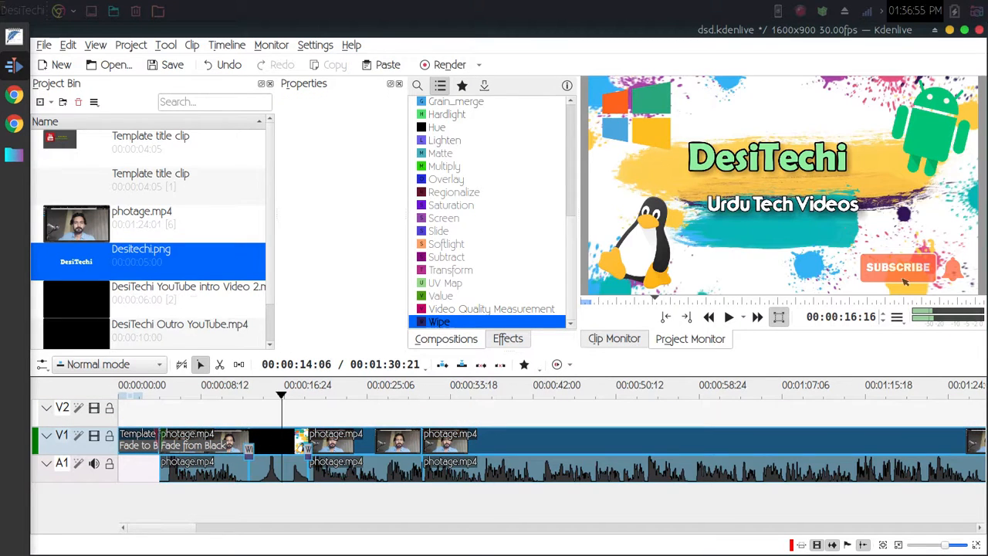
left_click(146, 296)
left_click(147, 260)
left_click_drag(127, 261, 942, 413)
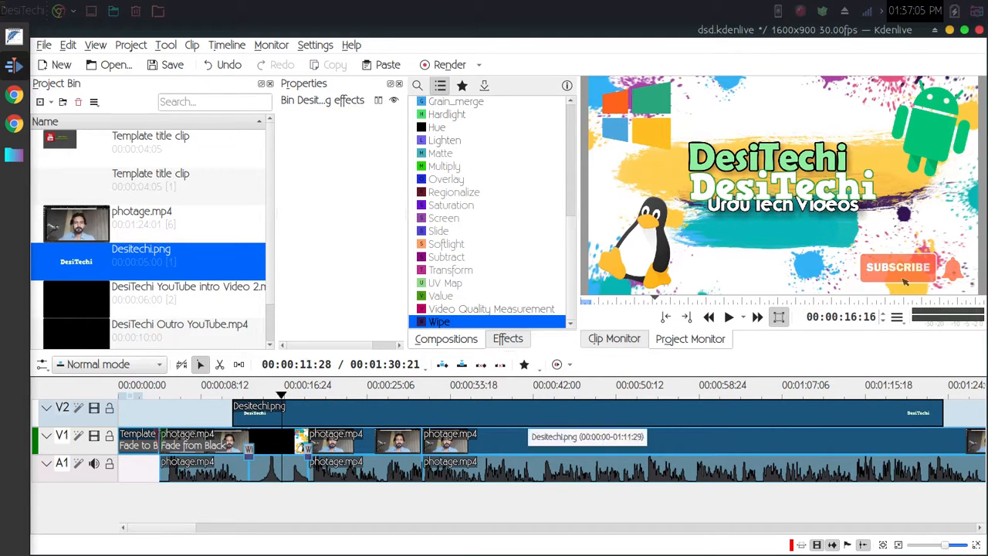
left_click_drag(234, 412, 313, 412)
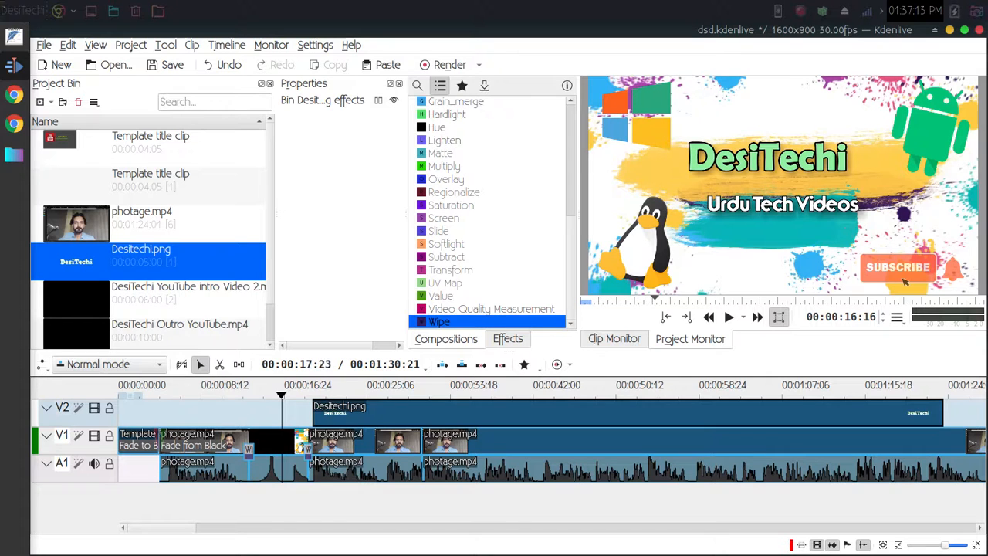
left_click(284, 394)
left_click_drag(285, 393, 373, 392)
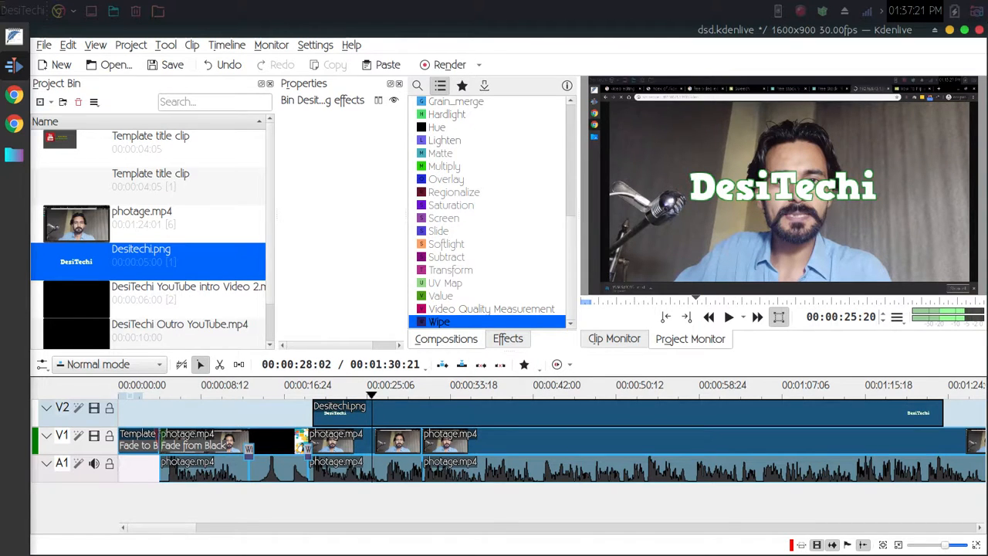
- Add the Alpha/Transform effect Position and Zoom to the Desitechi.png clip on track V2
left_click(227, 45)
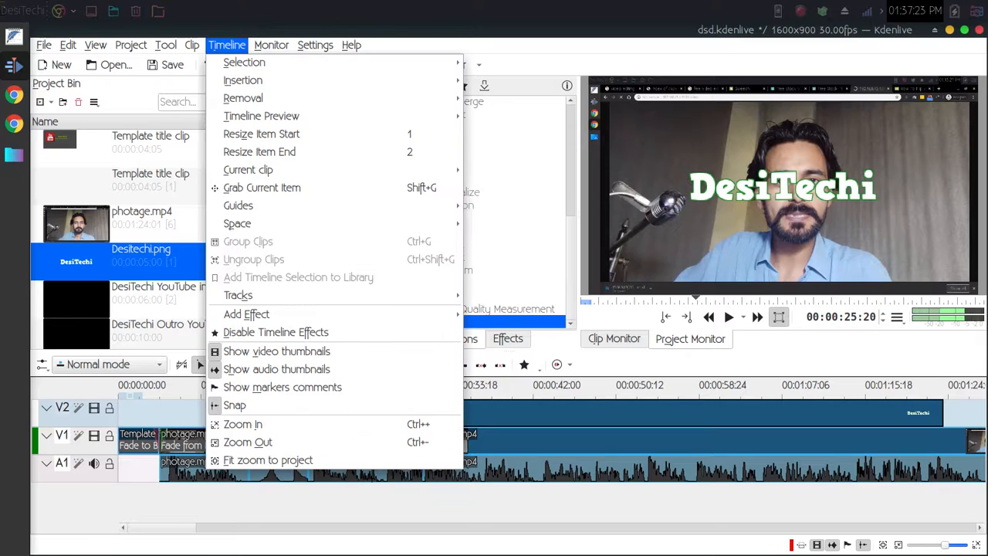
mouse_move(246, 314)
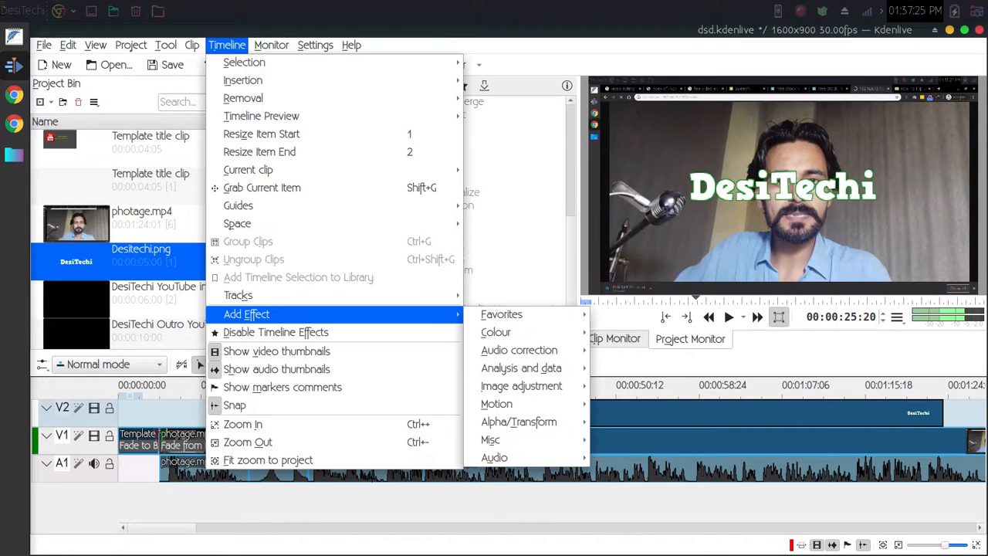
mouse_move(521, 386)
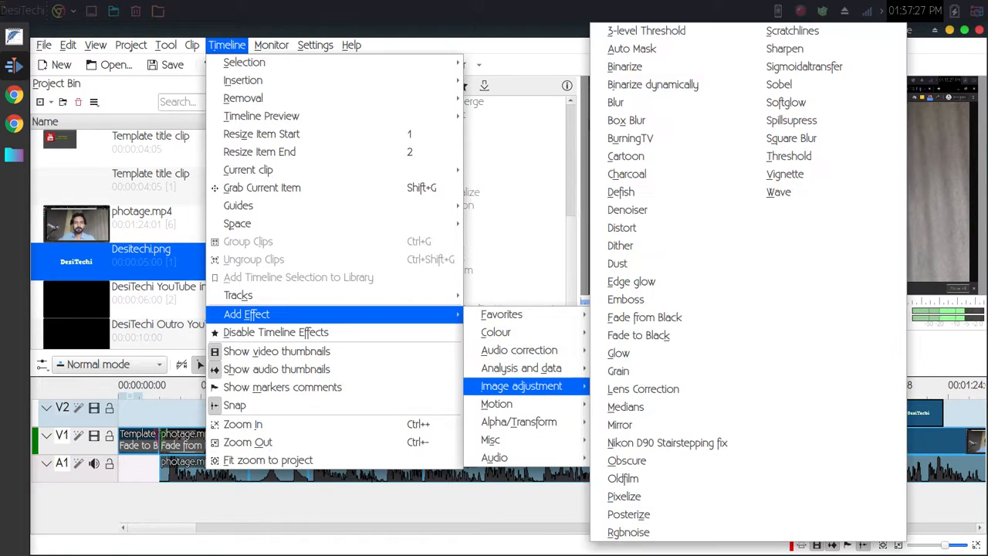
mouse_move(496, 404)
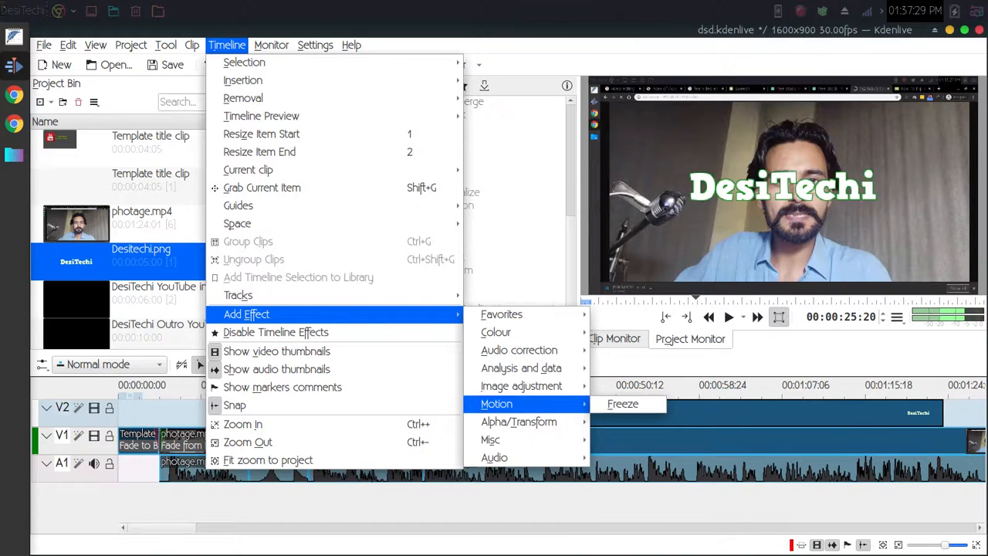
mouse_move(519, 422)
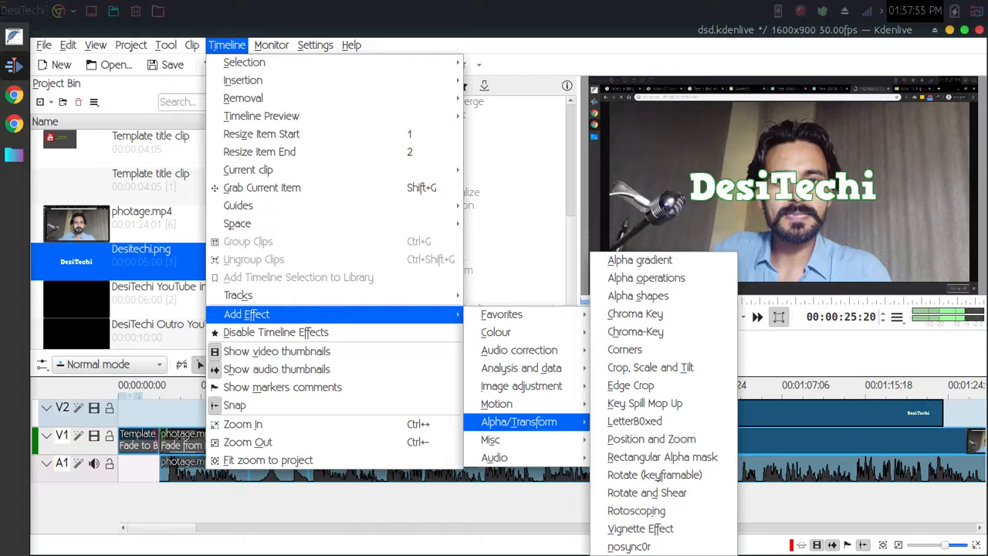
left_click(651, 439)
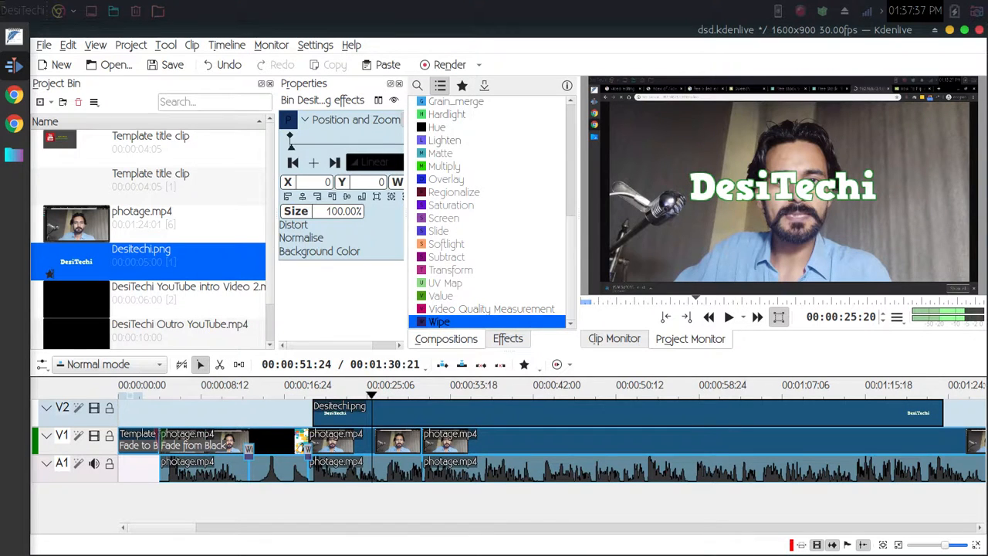
left_click(567, 417)
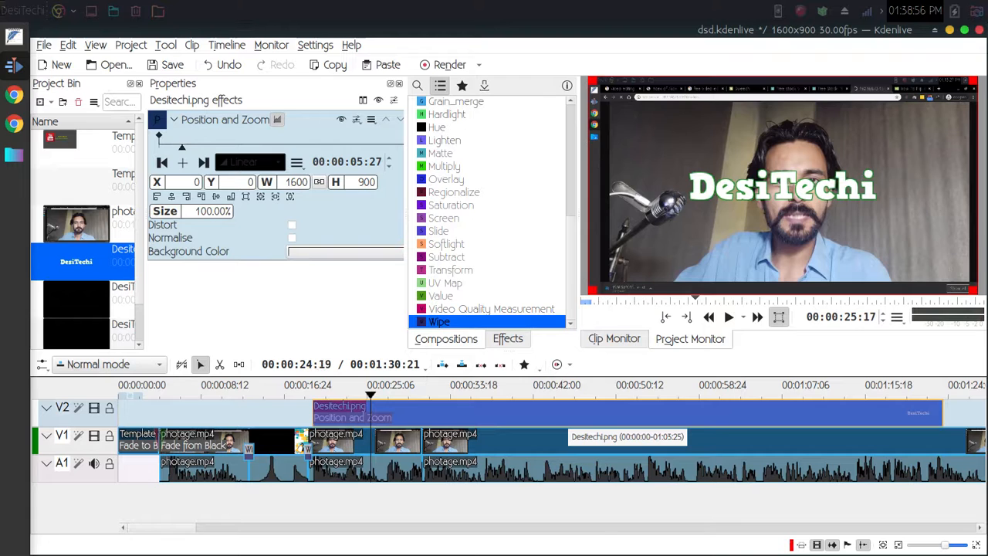
left_click(227, 45)
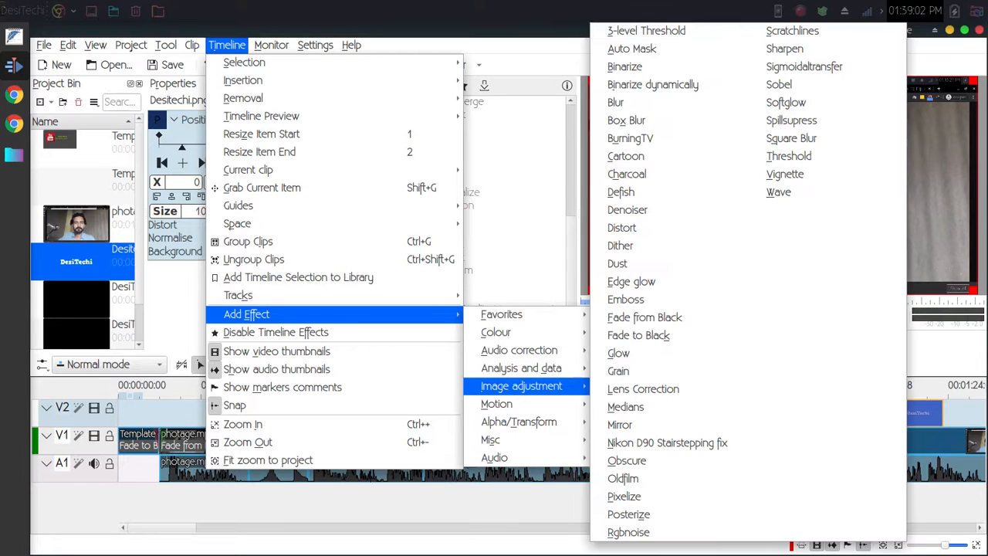
mouse_move(519, 421)
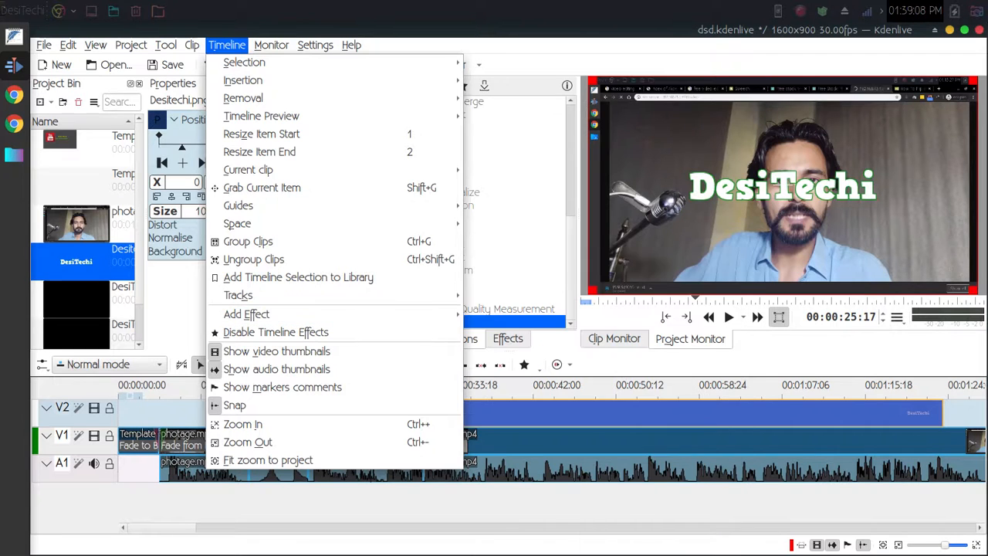
- Shrink the Desitechi.png overlay to about 40%, place it in the frame's lower-right corner at about X 1058, Y 595, and preview it
left_click(592, 80)
left_click_drag(592, 81, 826, 211)
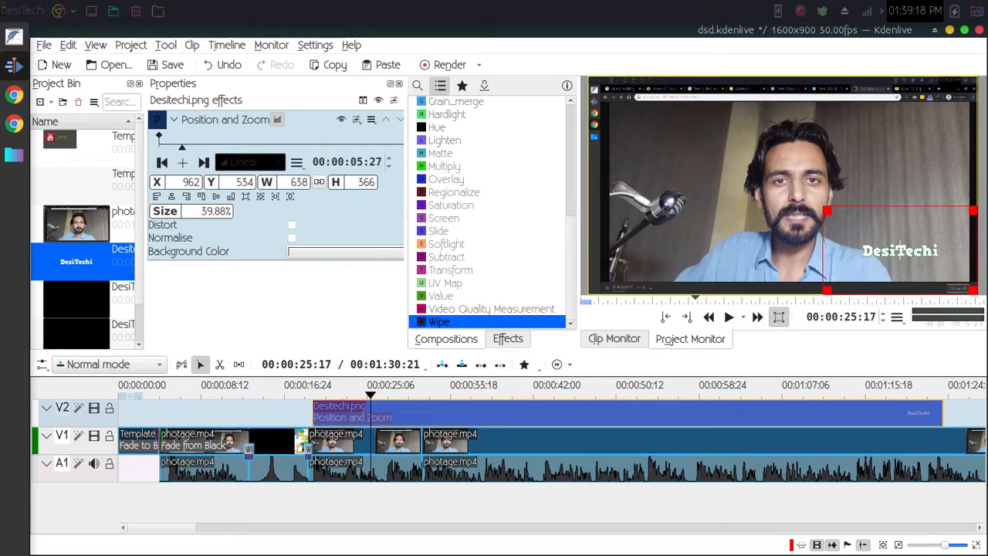
left_click_drag(900, 251, 923, 265)
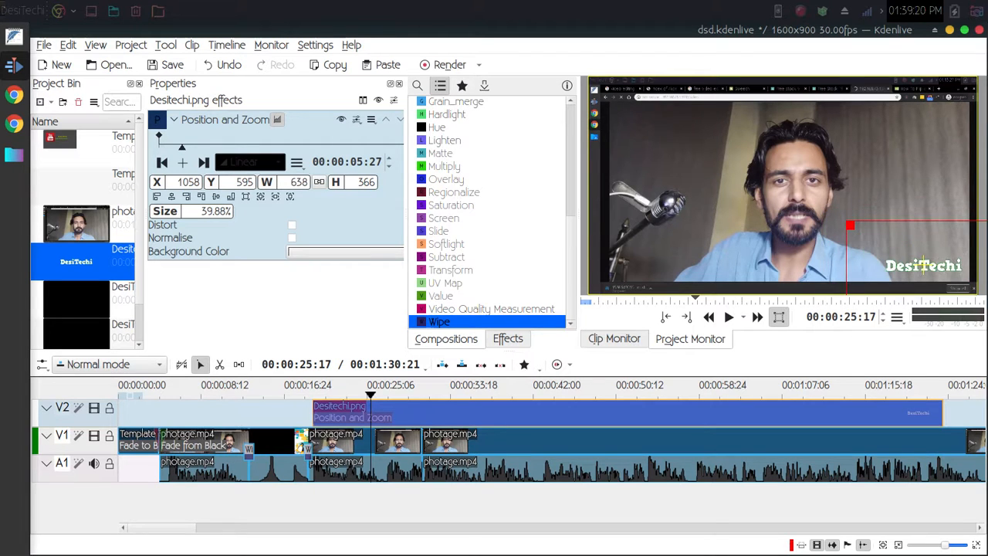
key("space")
key("space")
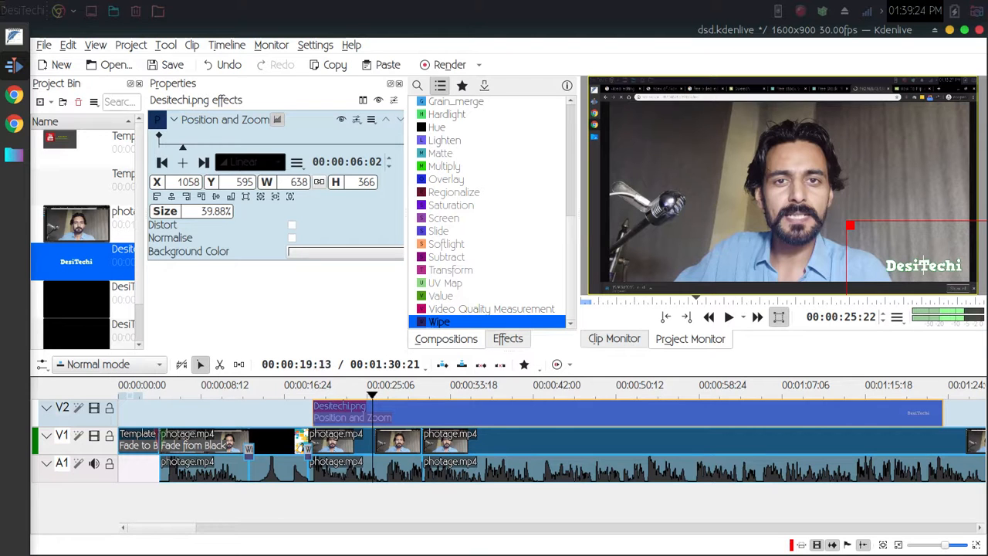
- Play the timeline from the start of the Desitechi.png clip to check the logo overlay over photage.mp4
left_click(303, 386)
key("space")
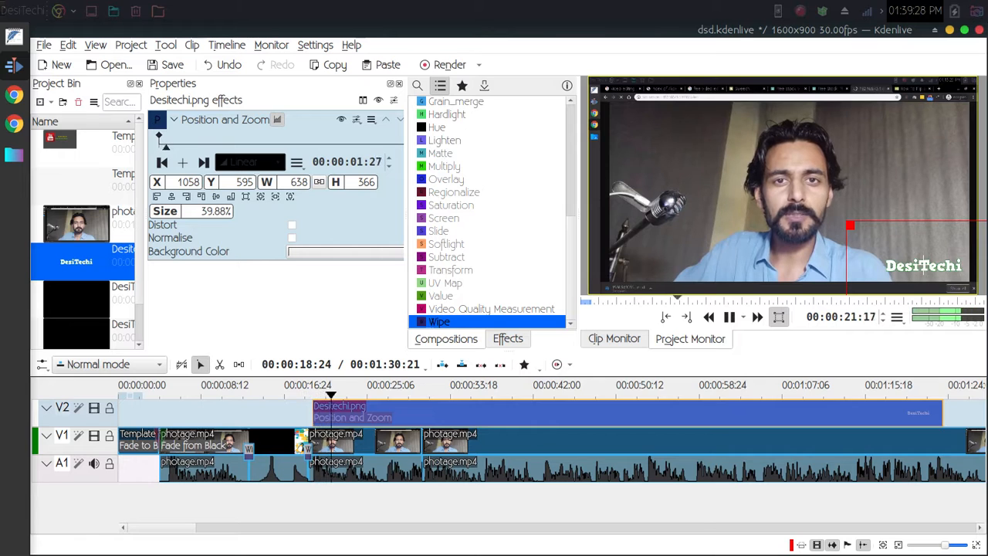
key("space")
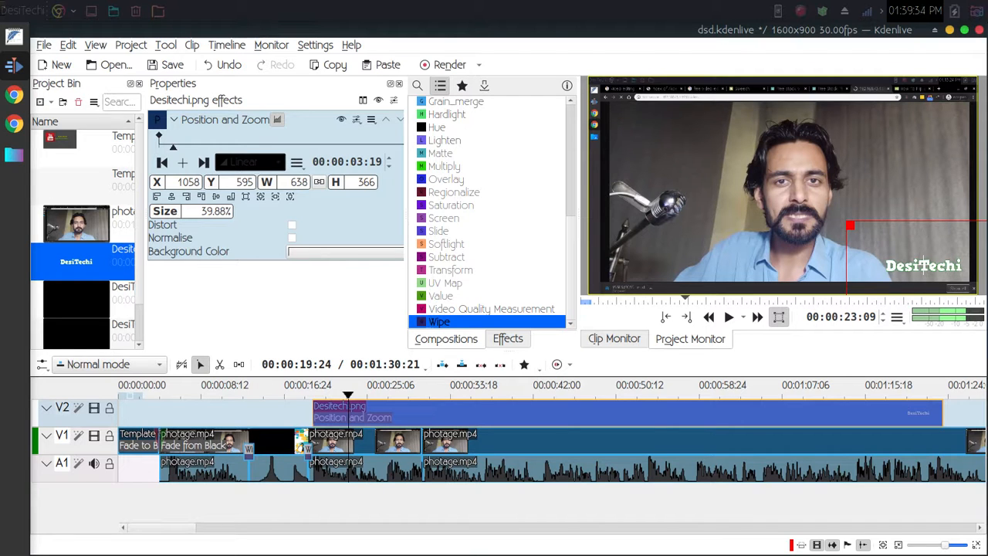
- Extend the Desitechi.png clip on track V2 so it ends together with photage.mp4 on V1
left_click_drag(176, 528, 206, 528)
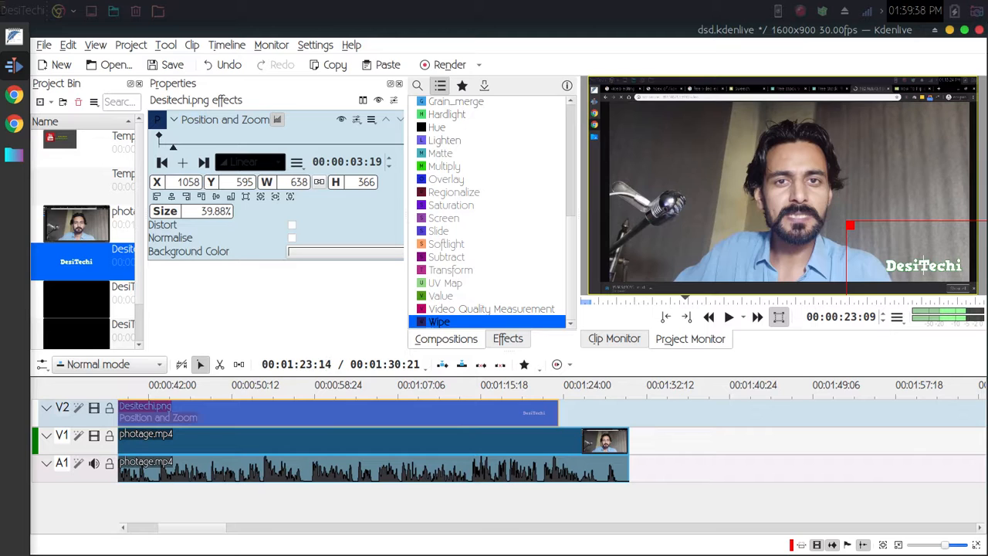
left_click_drag(558, 413, 622, 413)
scroll(621, 413, "up", 2)
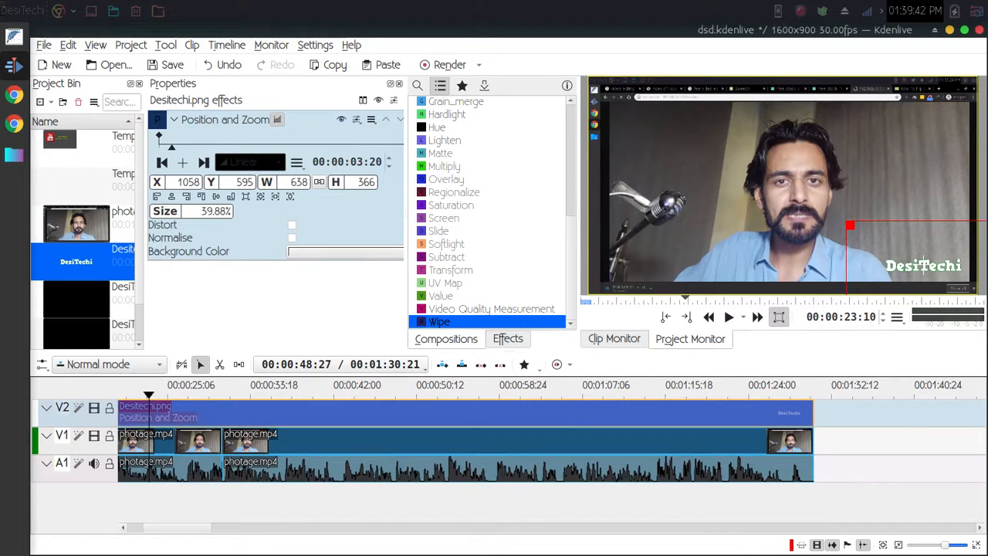
- Place DesiTechi Outro YouTube.mp4 on track V1 directly after the end of photage.mp4 and preview it
scroll(84, 231, "down", 1)
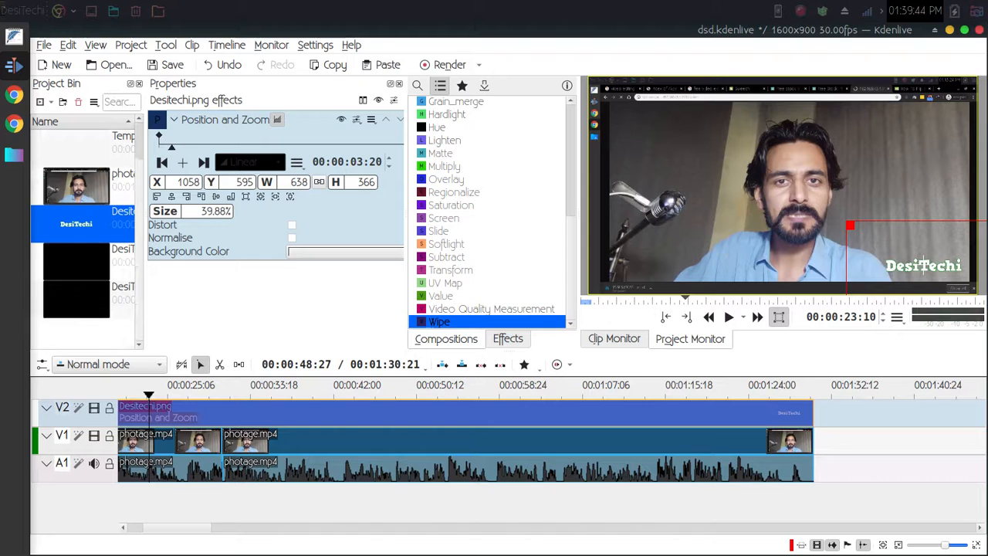
left_click_drag(143, 232, 256, 232)
left_click_drag(142, 298, 817, 442)
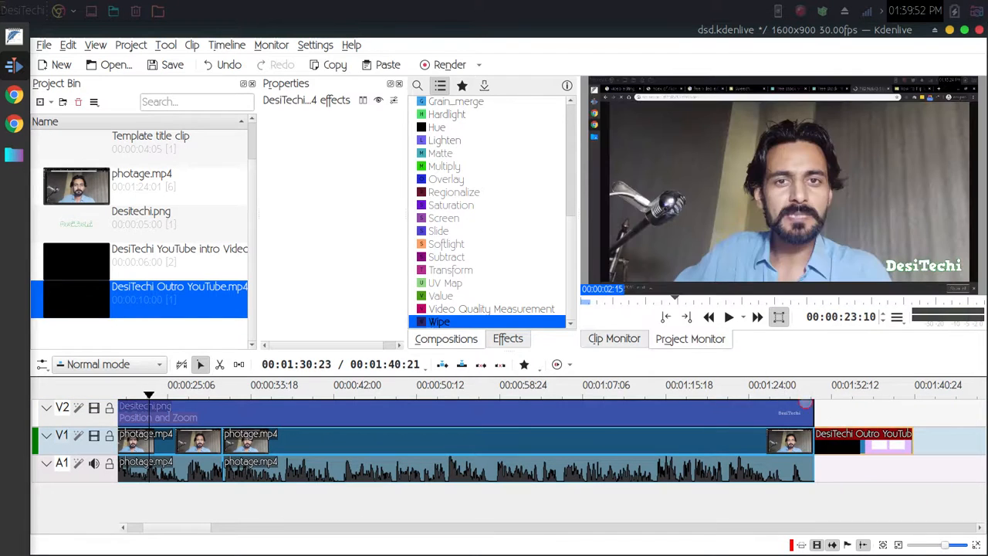
key("space")
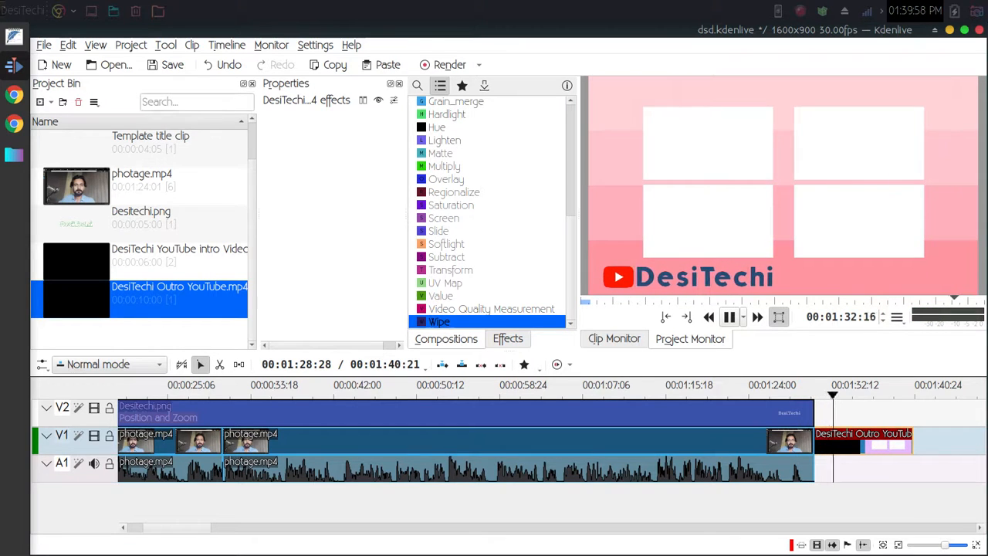
key("space")
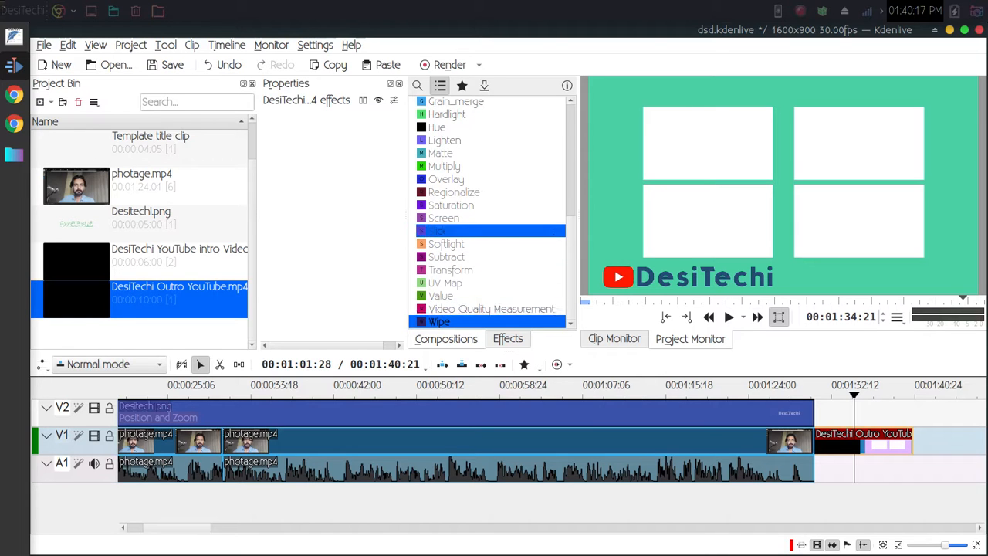
- Add a Slide transition at the end of photage.mp4 and stretch it across the cut into the outro clip
left_click(439, 231)
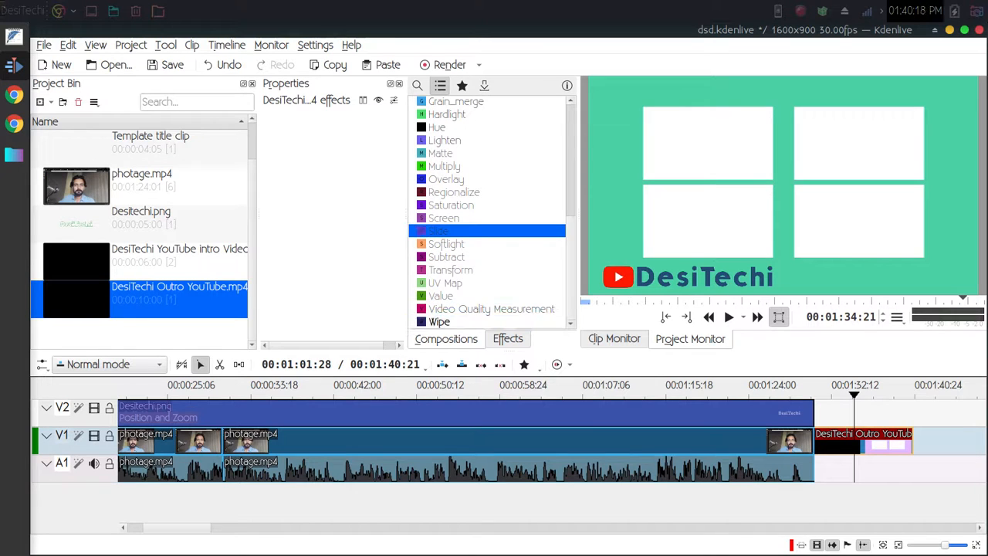
left_click_drag(438, 231, 806, 451)
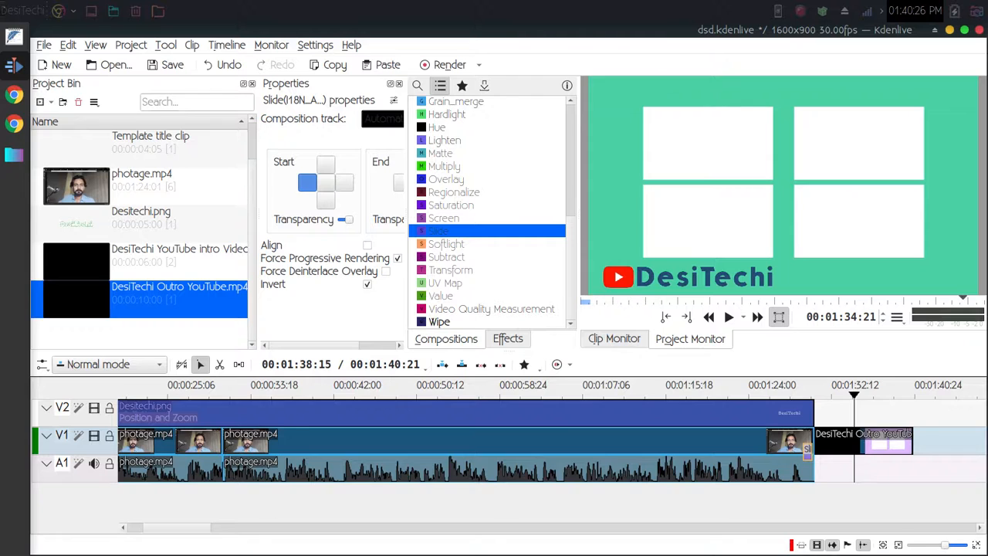
key("ctrl+plus")
key("ctrl+plus")
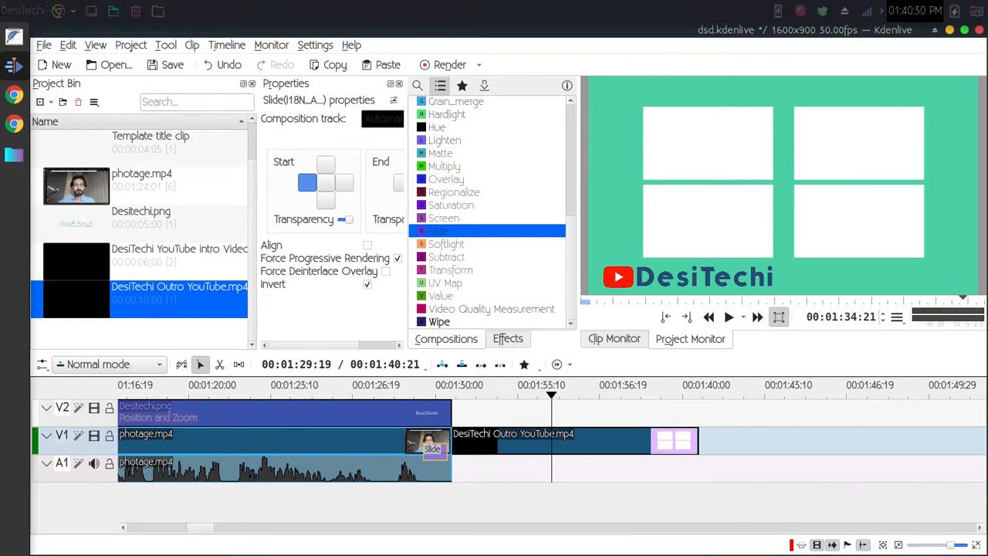
left_click_drag(425, 453, 388, 452)
left_click_drag(450, 452, 518, 453)
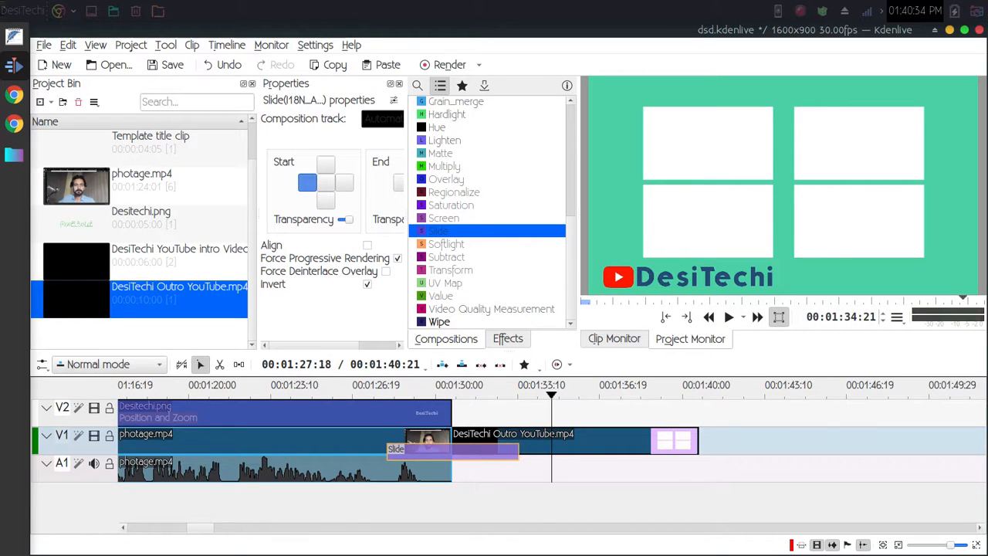
- Preview the Slide transition into the outro and shorten it at both ends, keeping it across the cut
left_click(371, 386)
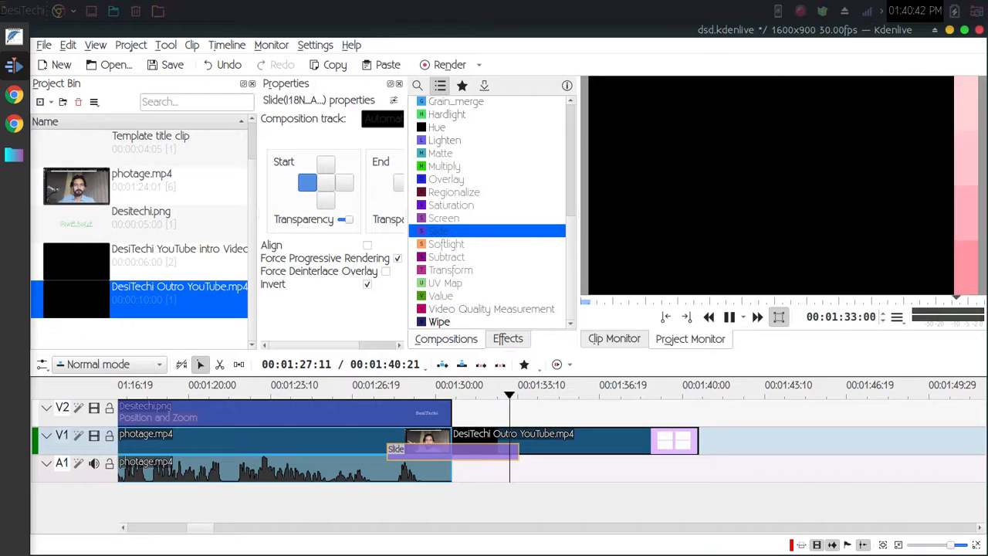
key("space")
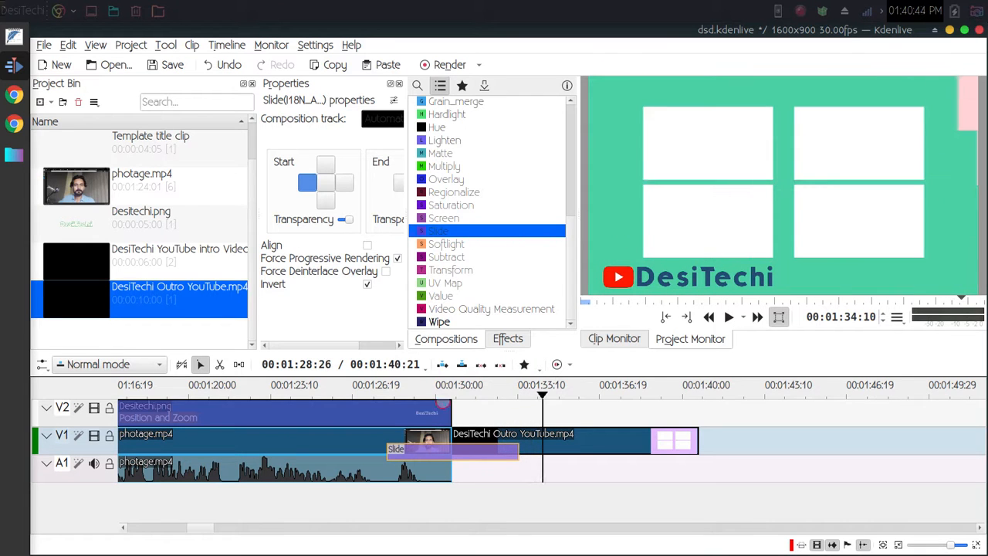
left_click_drag(518, 452, 489, 452)
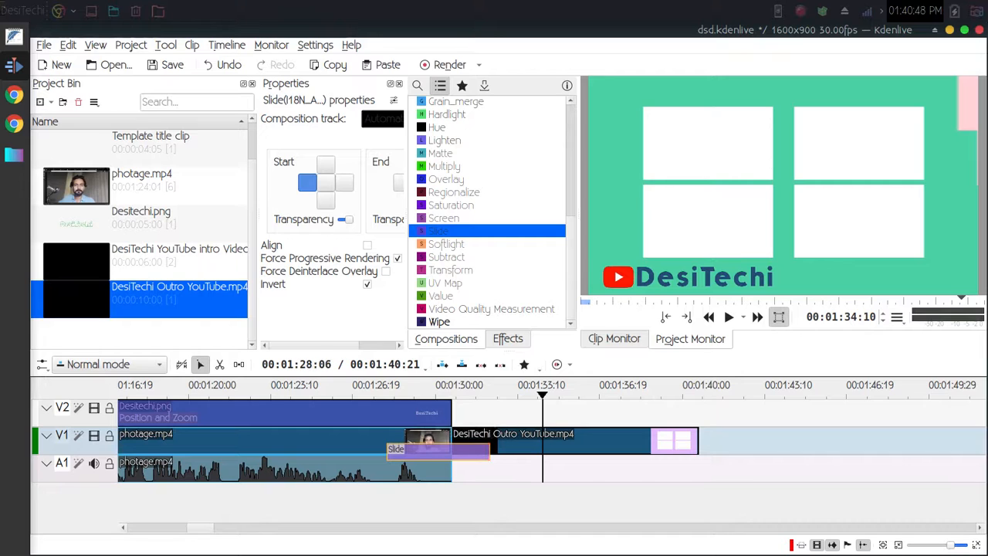
left_click_drag(389, 451, 402, 452)
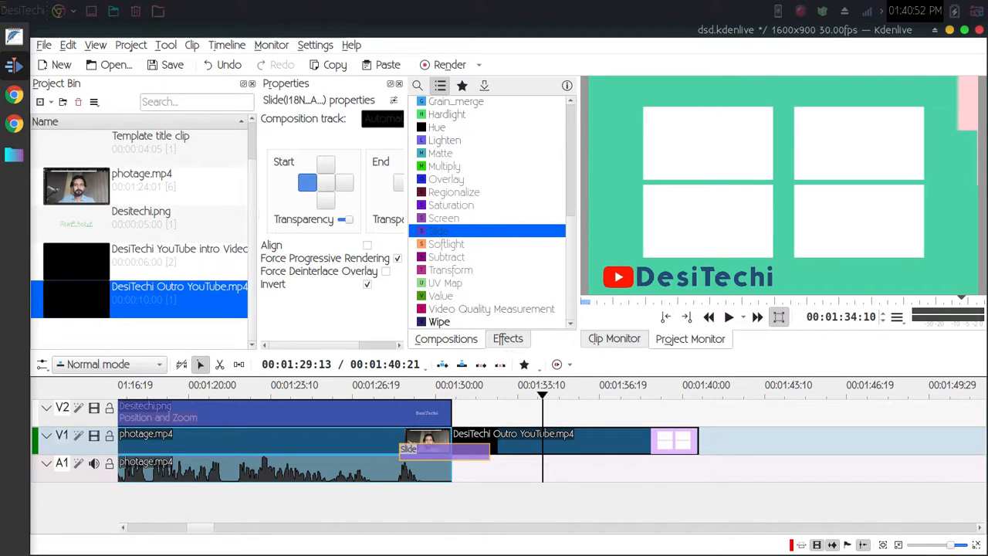
- Lower the Slide transition's start and end transparency to a little over half and preview the change into the outro
left_click_drag(257, 214, 118, 214)
left_click_drag(250, 220, 233, 220)
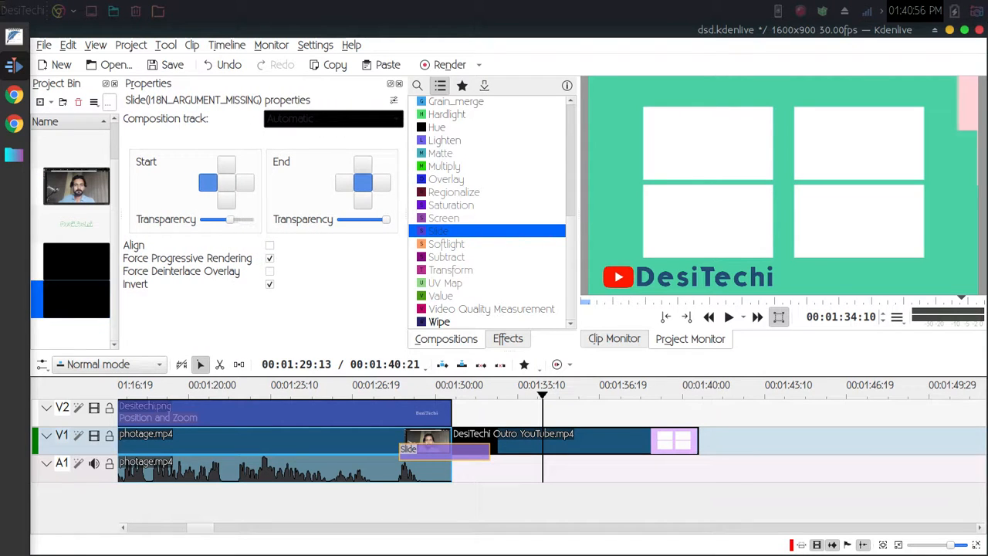
left_click_drag(374, 220, 369, 220)
left_click(378, 390)
key("space")
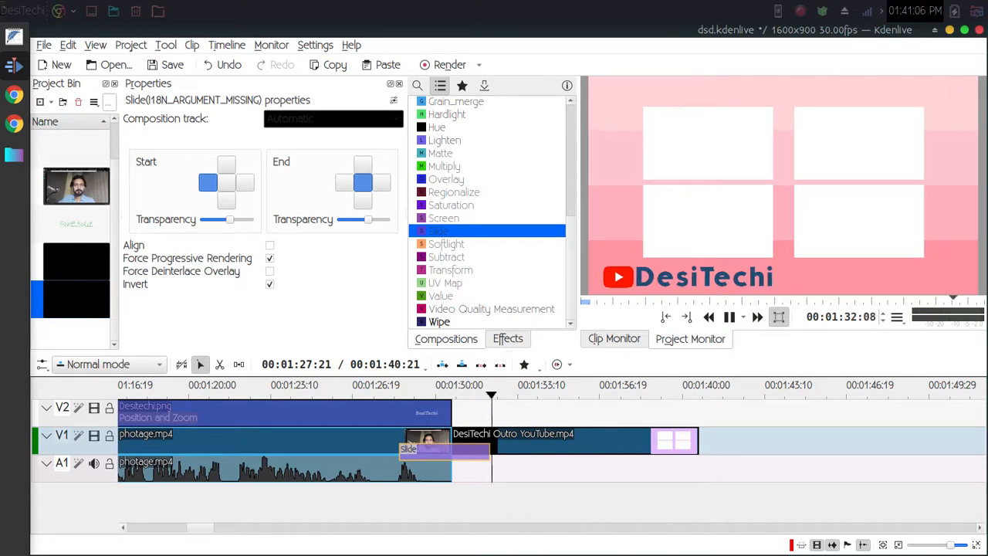
key("space")
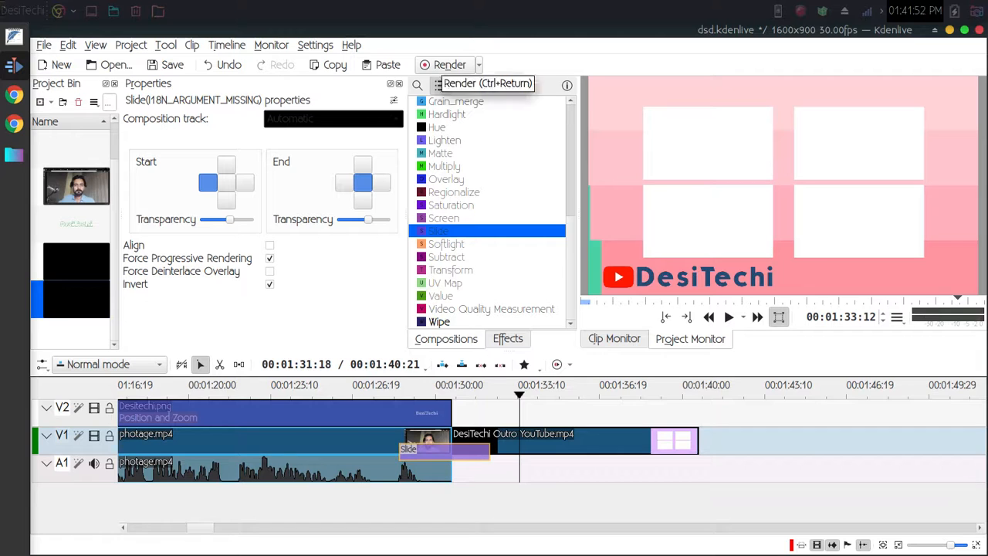
- Open the render settings and choose the MP4 (H264/AAC) format
left_click(446, 64)
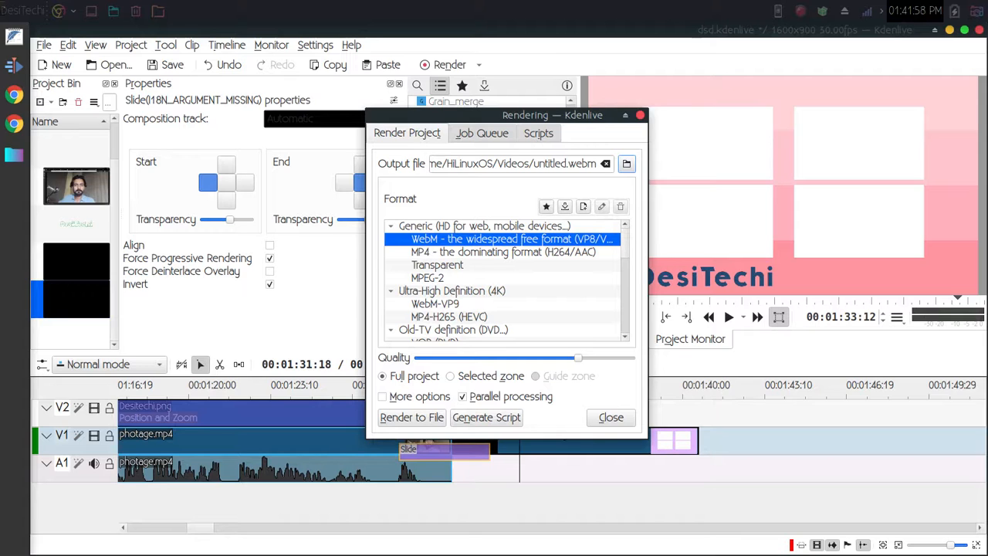
left_click(503, 253)
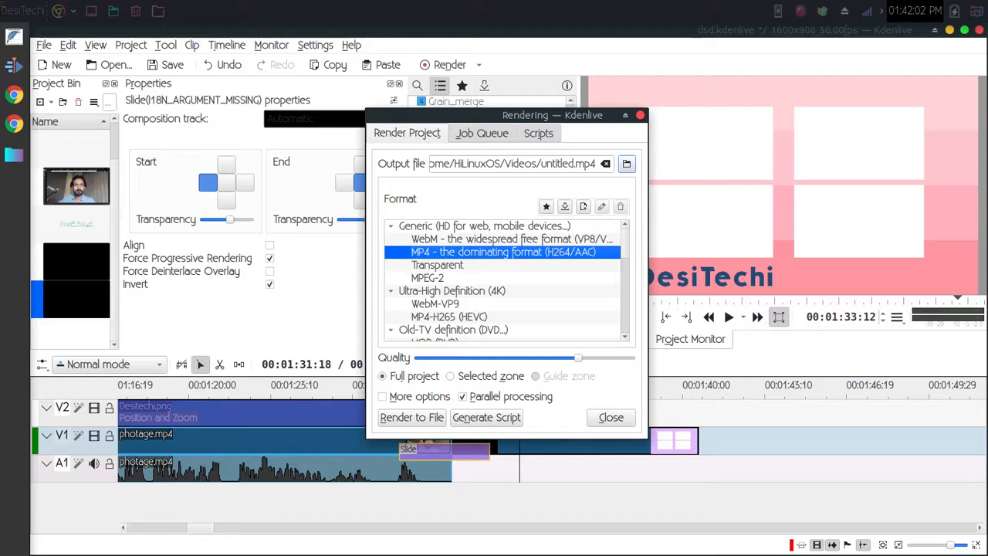
- Rename the render output file in the Videos folder as video editing.mp4
left_click(575, 164)
key("BackSpace")
key("BackSpace")
key("BackSpace")
key("BackSpace")
key("BackSpace")
key("BackSpace")
key("BackSpace")
key("BackSpace")
type("video edi")
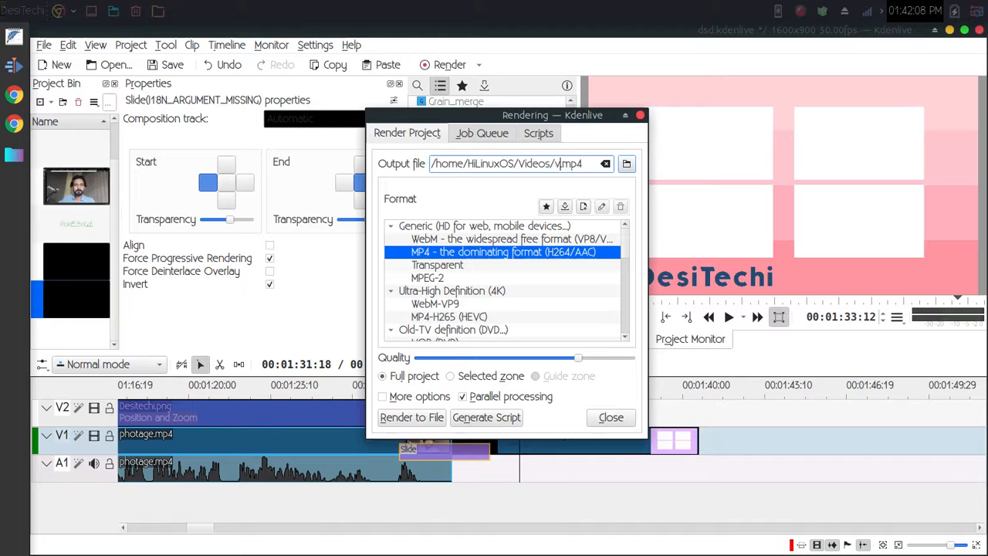
type("ting")
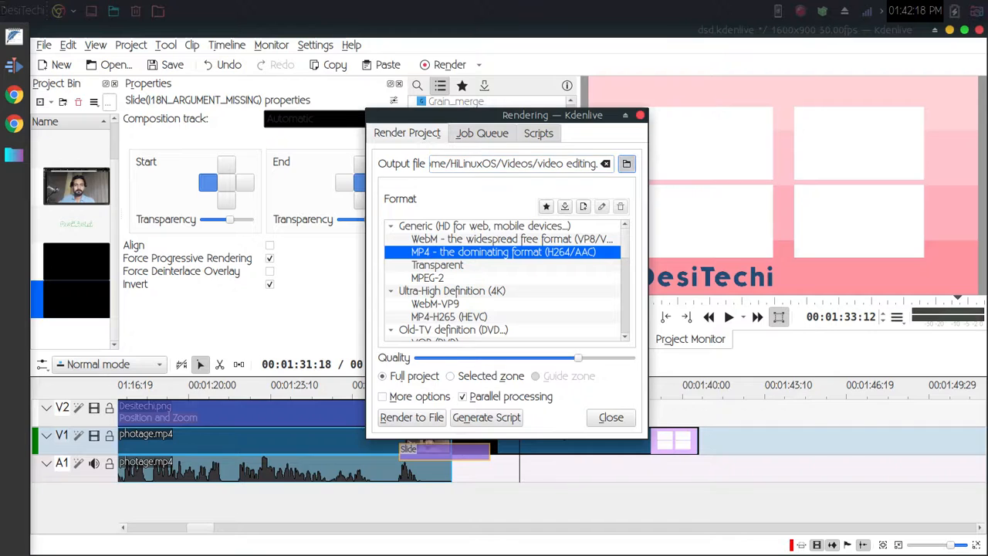
- Set the render output to video final.mp4 on the Desktop and start rendering the full project
left_click(627, 164)
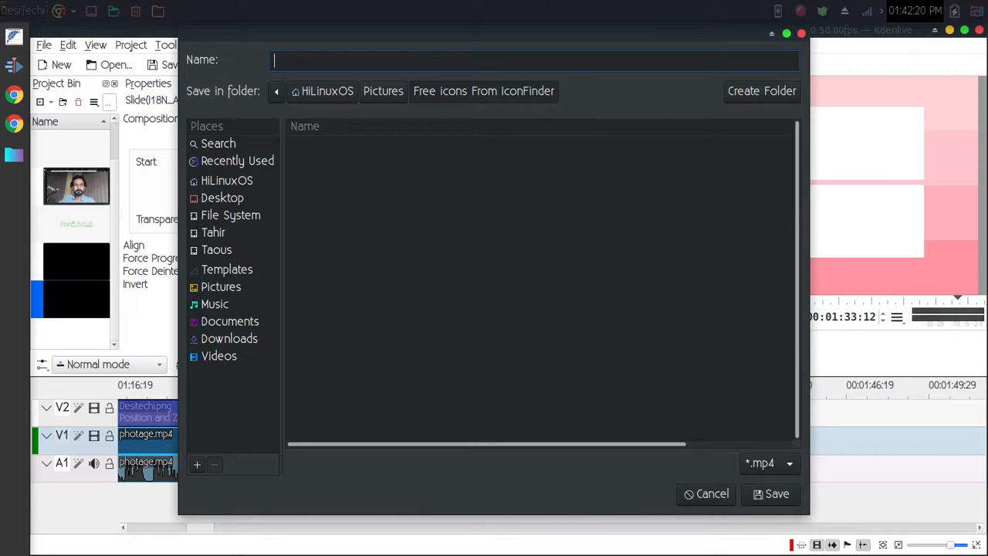
left_click(222, 198)
left_click(348, 60)
type("video")
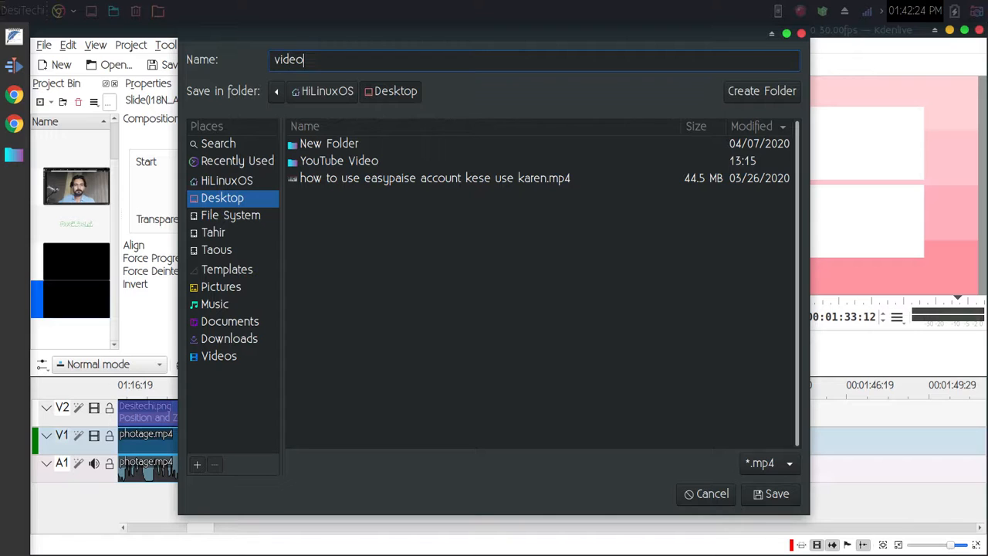
type(" final")
key("Return")
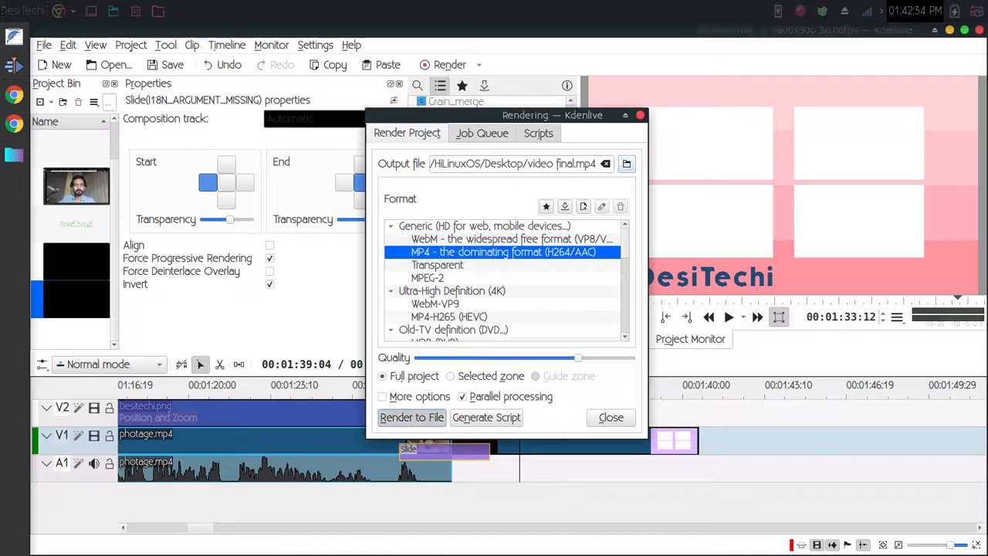
left_click(412, 416)
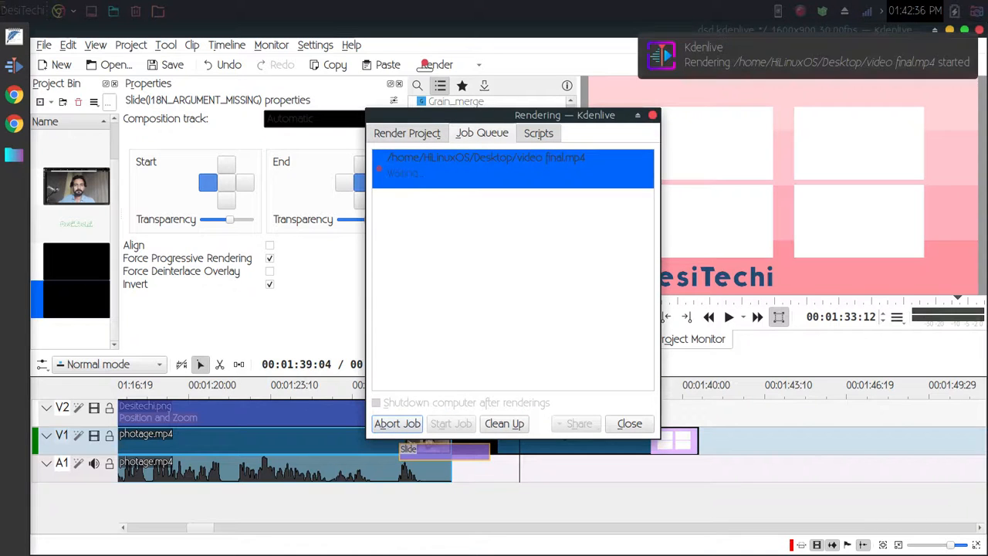